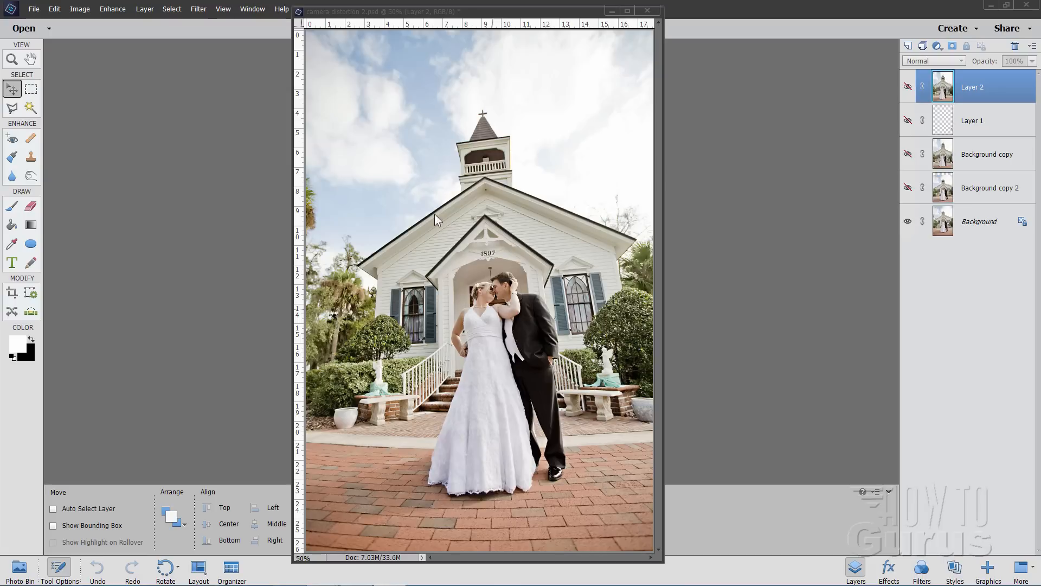
Show and hide Layer 2 to compare the corrected photo with the original.
left_click(908, 87)
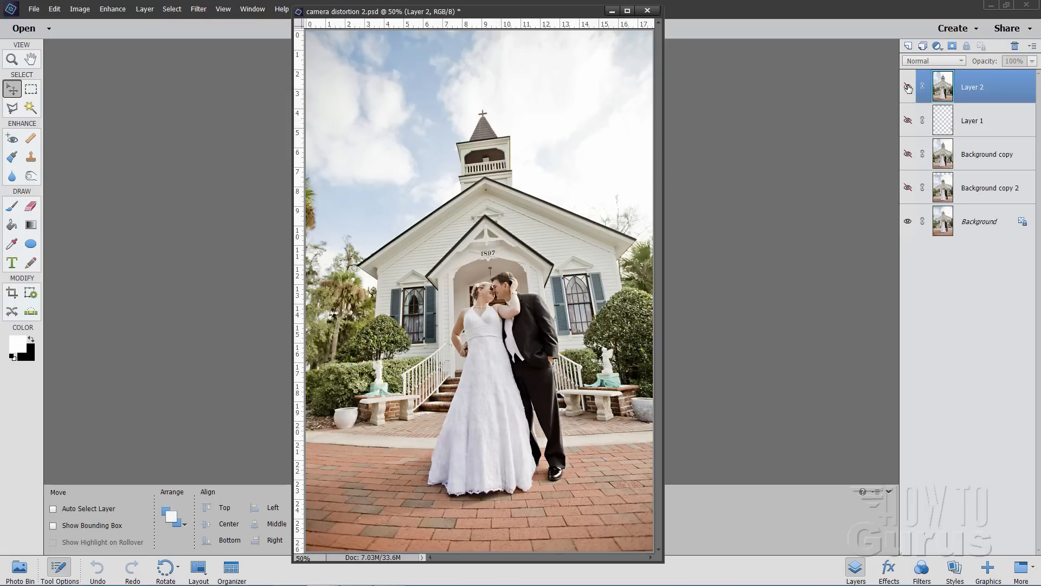
left_click(908, 87)
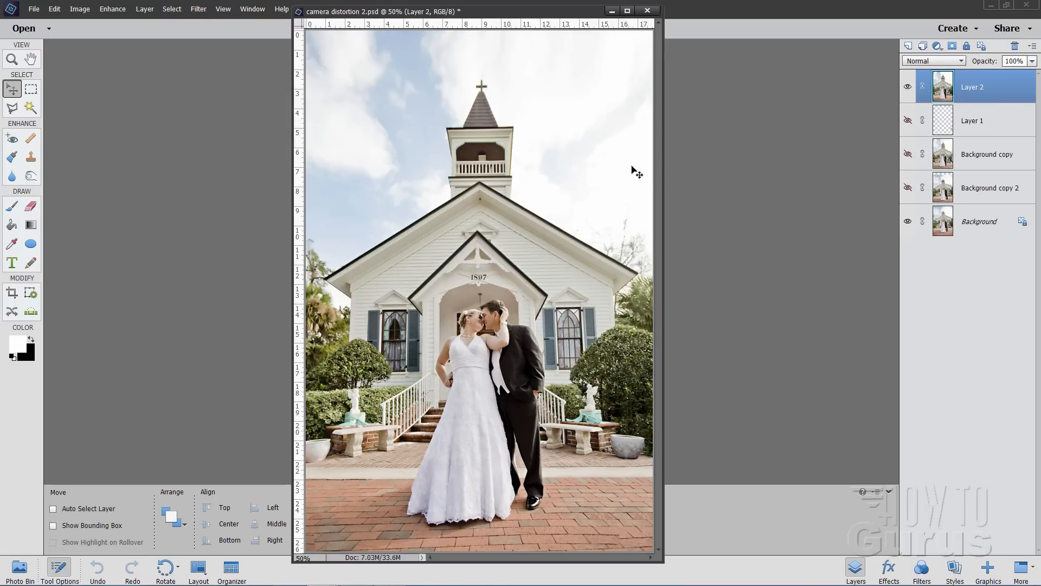
left_click(907, 86)
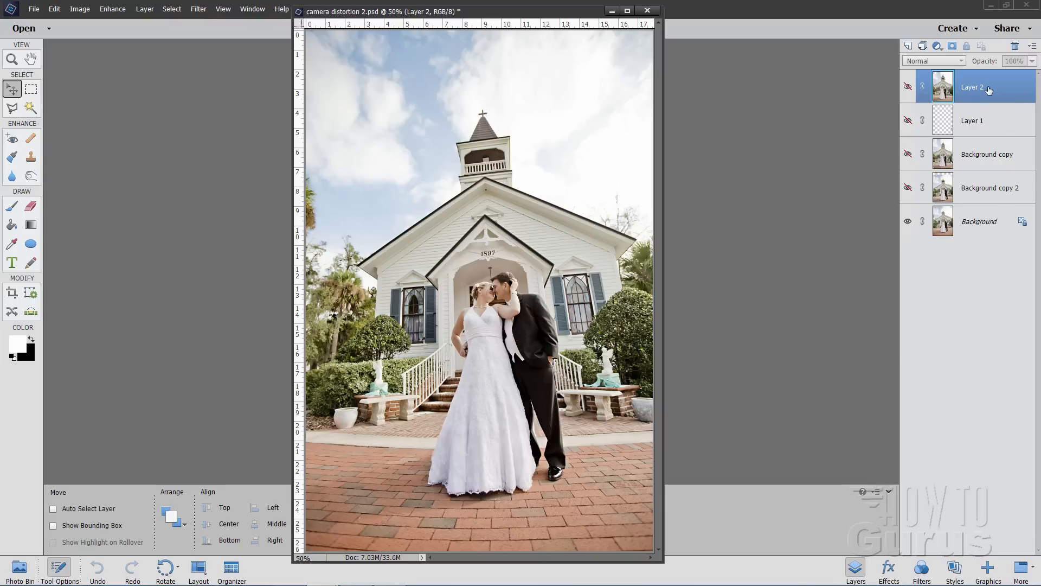
Delete Layer 2, Layer 1, Background copy and Background copy 2, keeping only the Background layer.
left_click(999, 188, "shift")
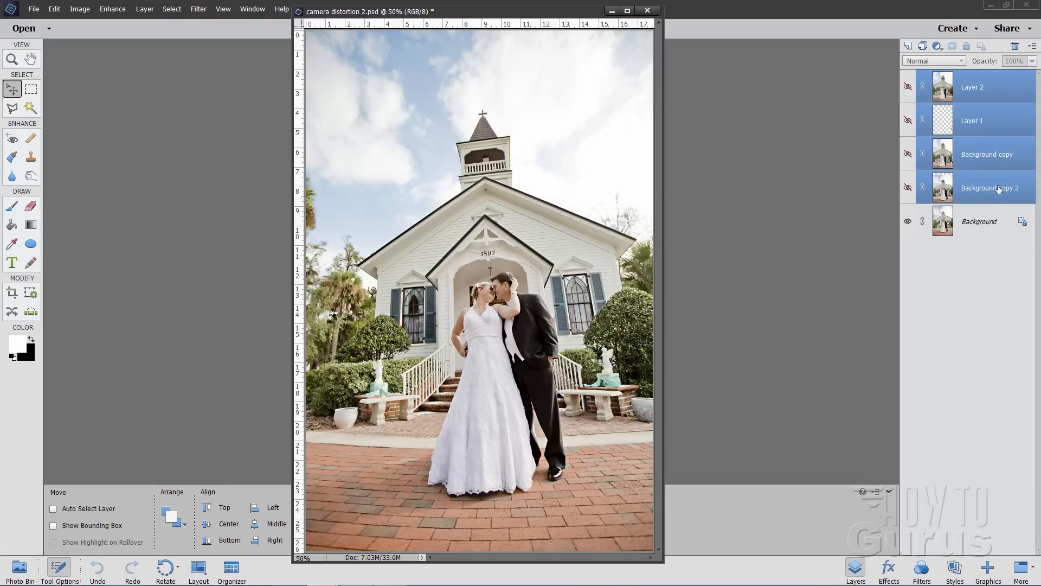
left_click(1015, 48)
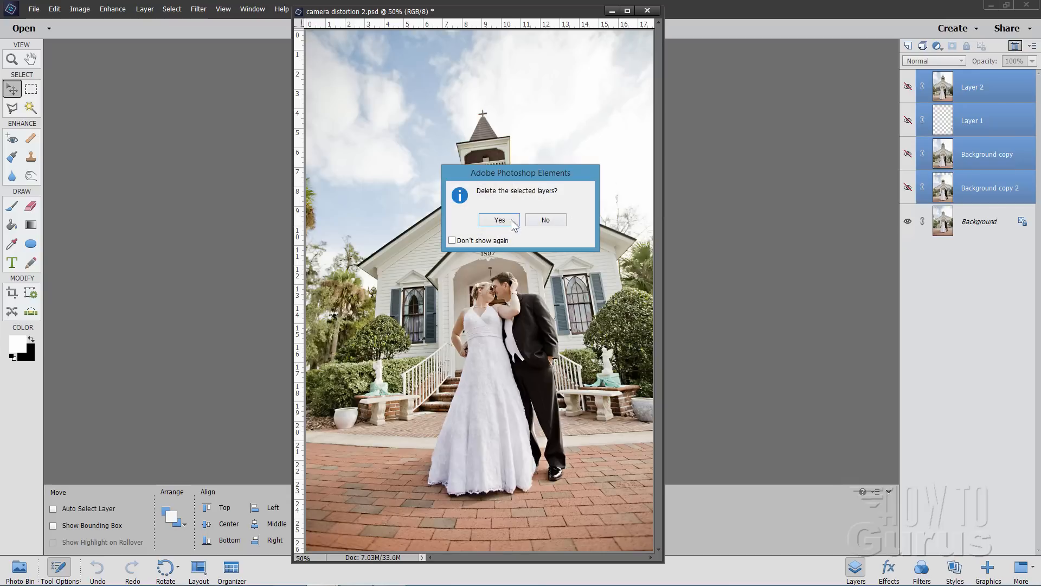
left_click(494, 223)
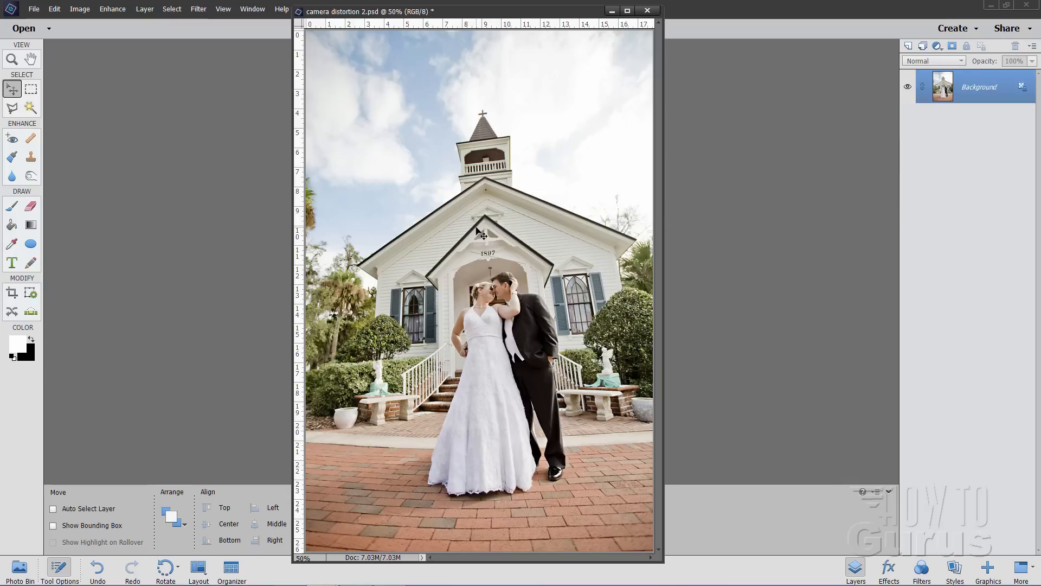
Enlarge the image window slightly beyond the canvas and reposition it in the workspace.
mouse_move(473, 14)
left_mouse_down()
mouse_move(561, 27)
mouse_move(488, 16)
mouse_move(484, 31)
left_mouse_up()
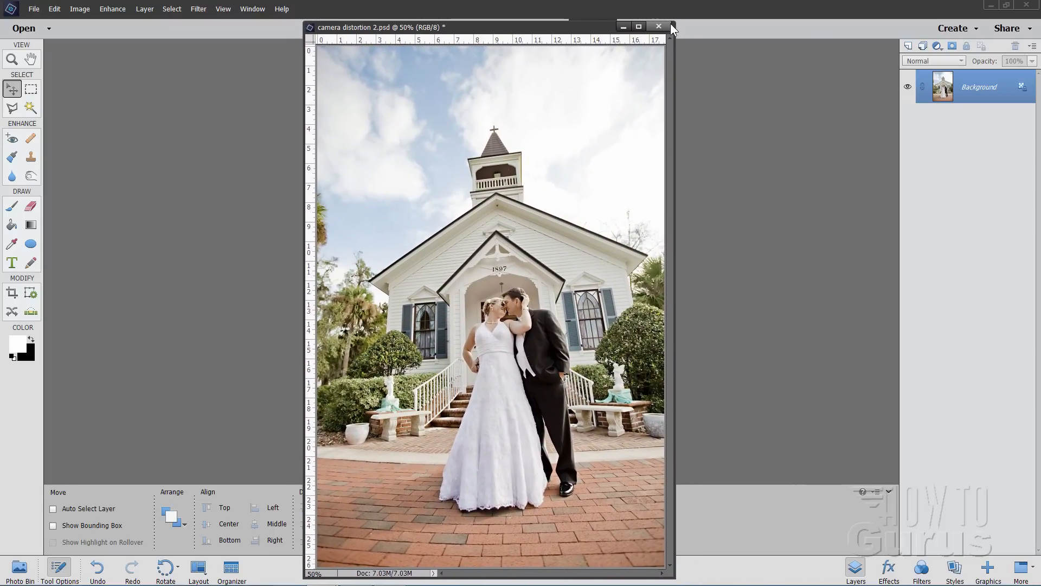
left_click_drag(672, 25, 695, 6)
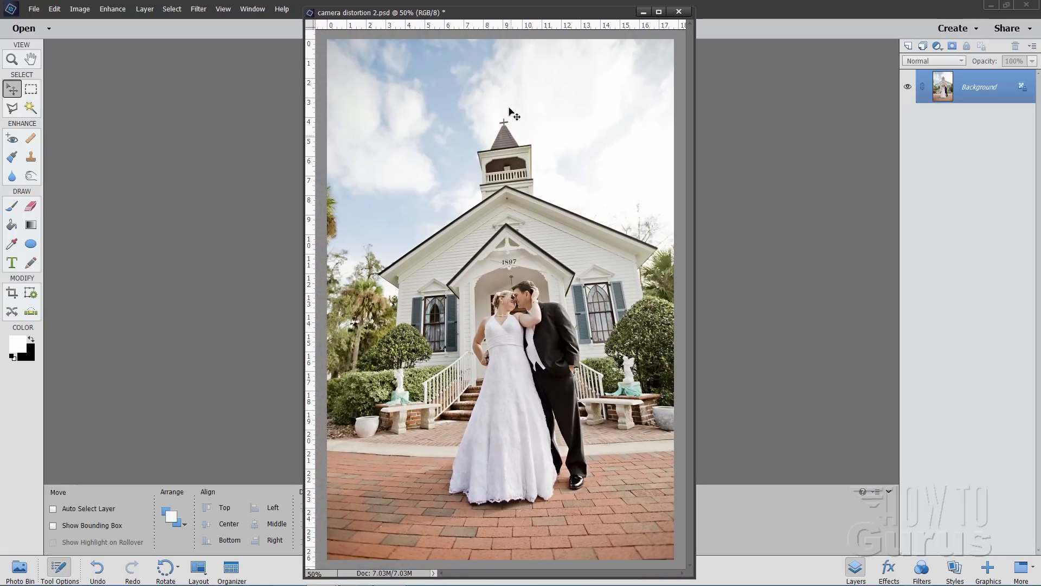
left_click_drag(488, 12, 491, 9)
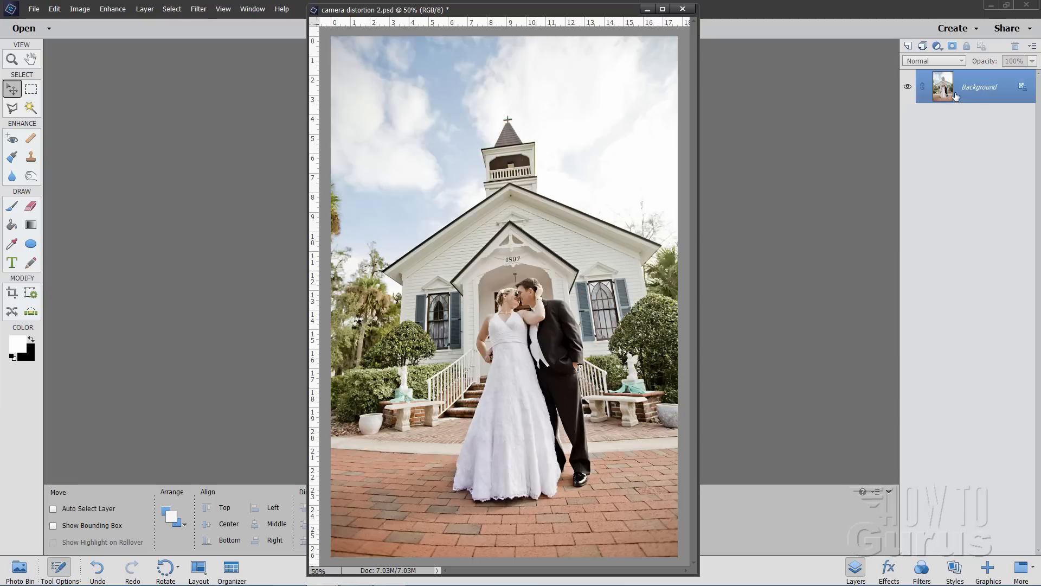
Duplicate the Background layer, keep only the copy visible, and open the Correct Camera Distortion filter on it.
left_click_drag(944, 95, 909, 47)
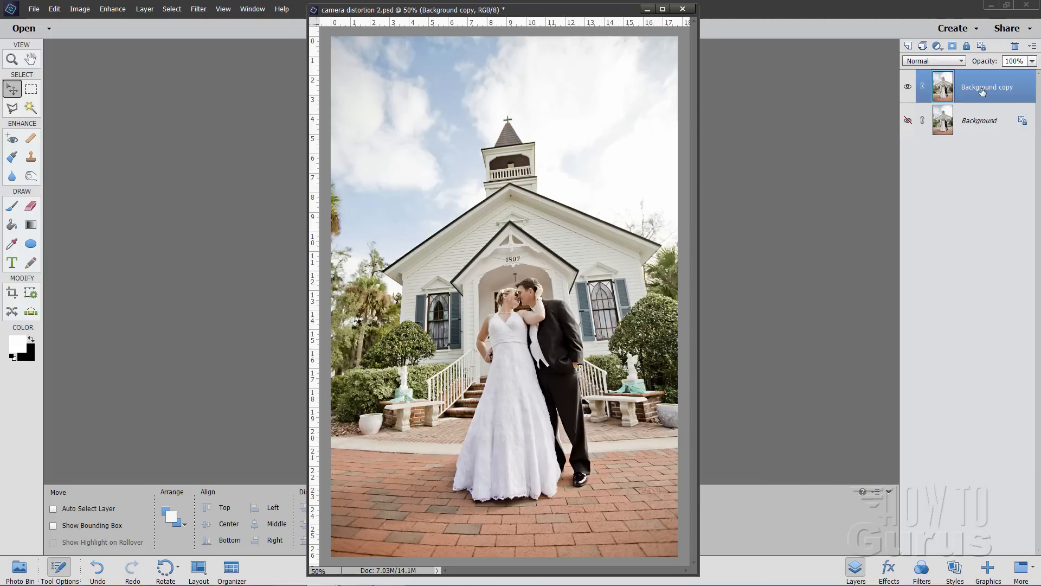
left_click(198, 9)
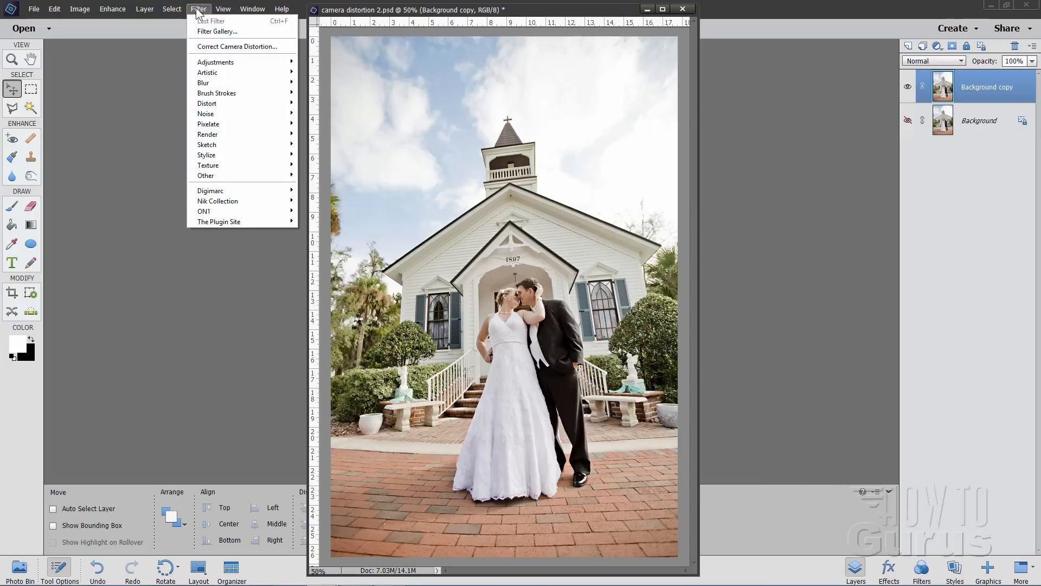
left_click(255, 47)
left_click_drag(711, 88, 581, 96)
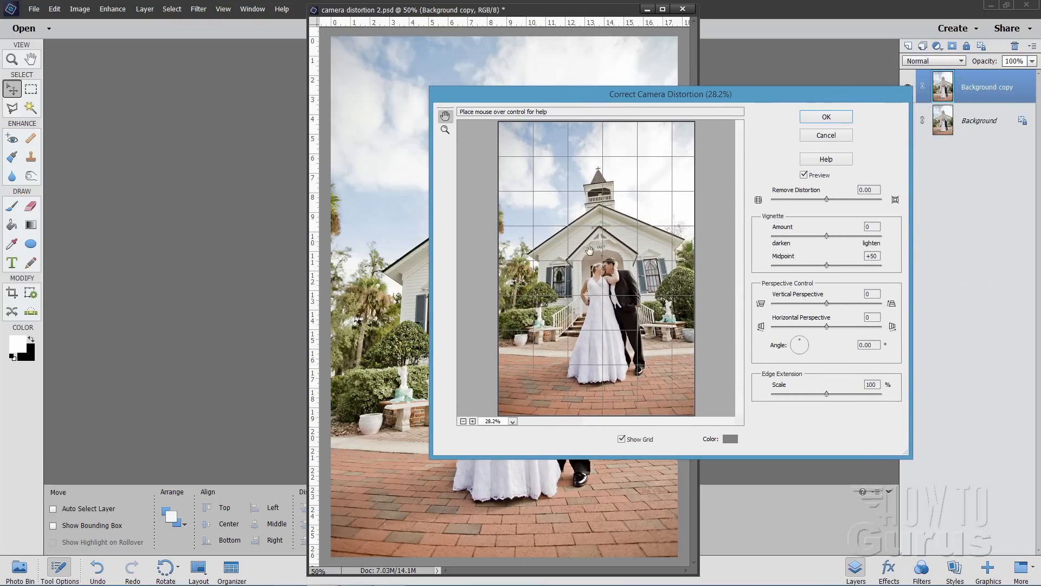
Try the preview zoom by magnifying to 50% and reducing to 25%.
left_click(446, 131)
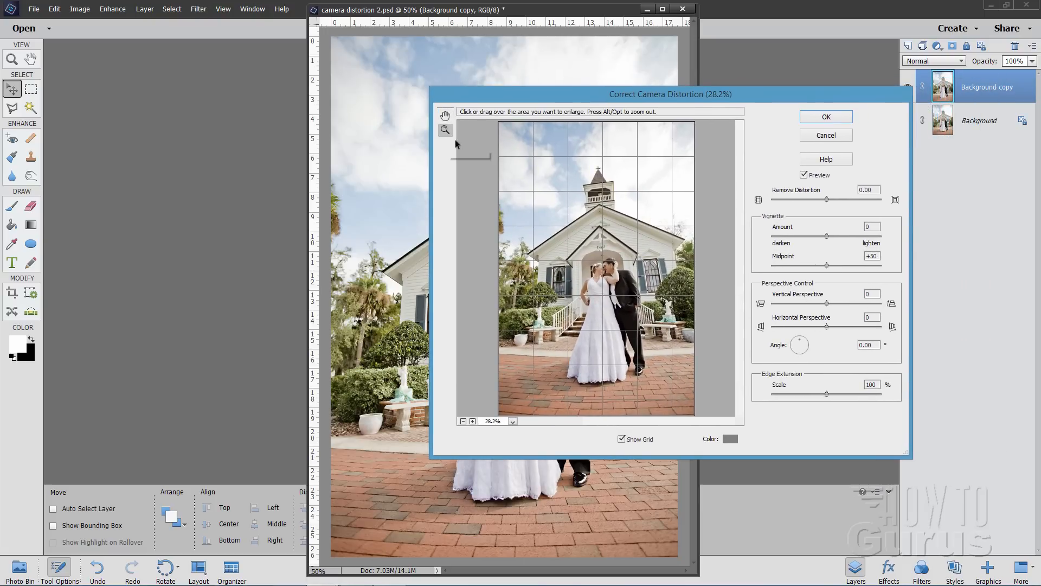
left_click(599, 259)
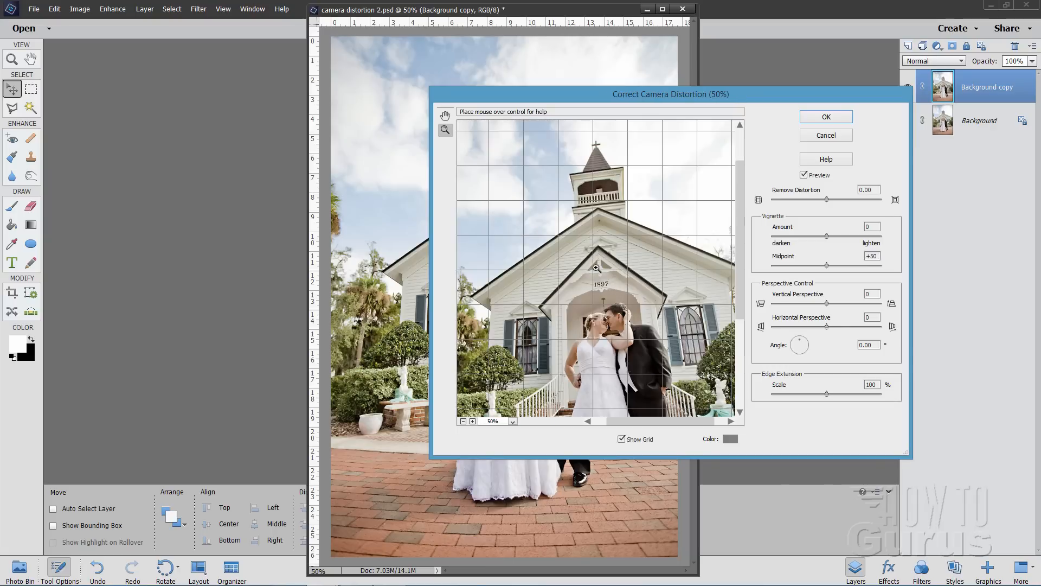
left_click(464, 422)
left_click(463, 421)
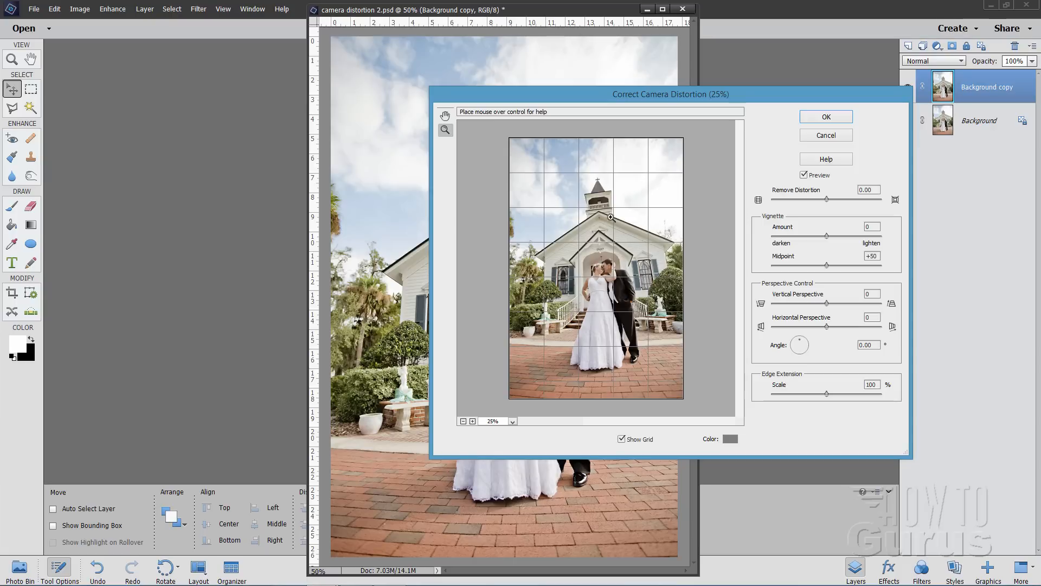
Switch the preview grid off and on, and view its colour picker without changing the colour.
left_click(622, 440)
left_click(623, 440)
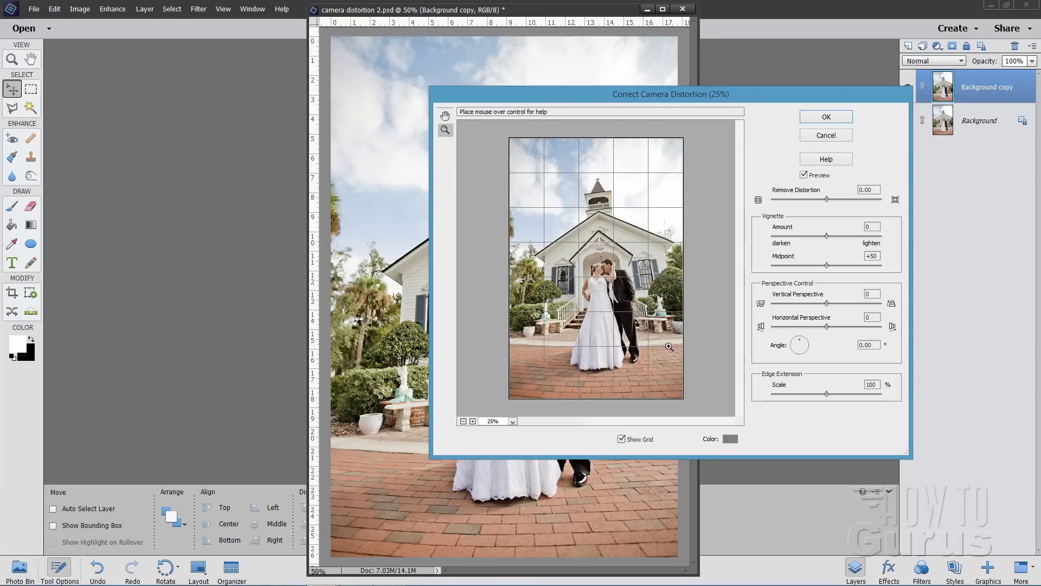
left_click(731, 440)
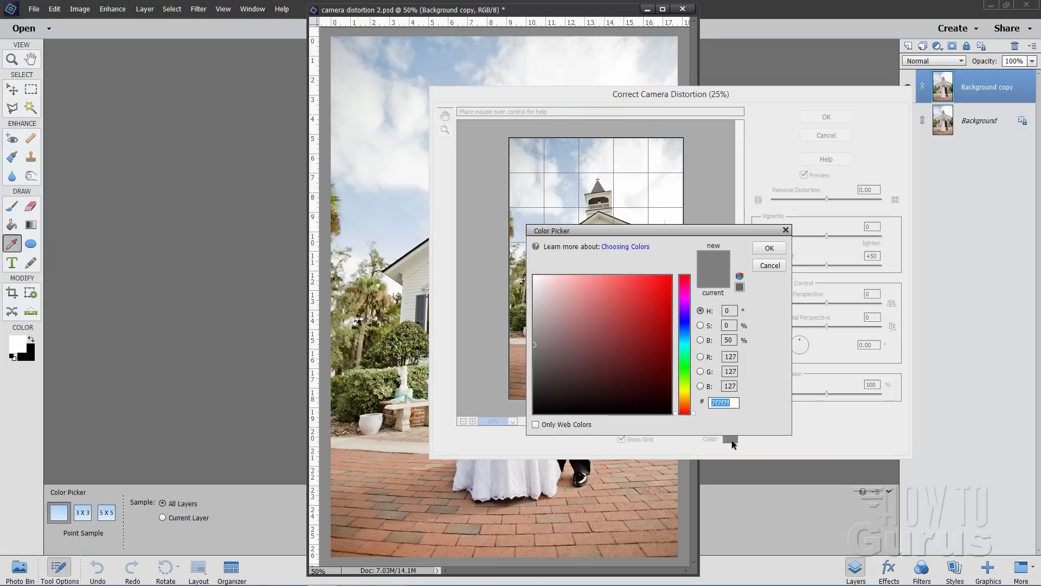
left_click(770, 265)
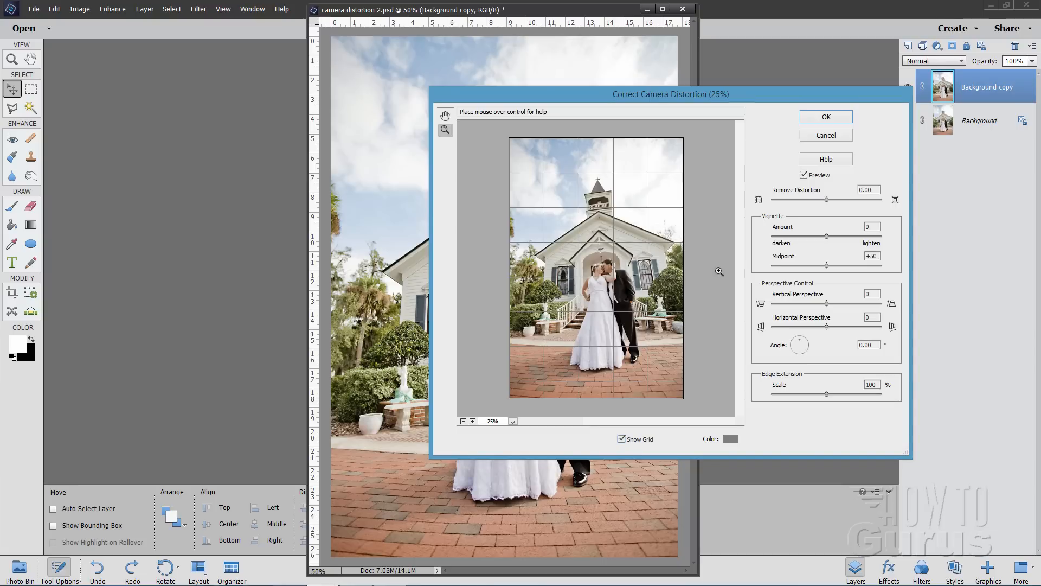
Enlarge the Correct Camera Distortion dialog and show the lower part of the photo at 50% in the preview.
left_click_drag(431, 459, 324, 552)
left_click_drag(576, 102, 587, 82)
left_click(533, 279)
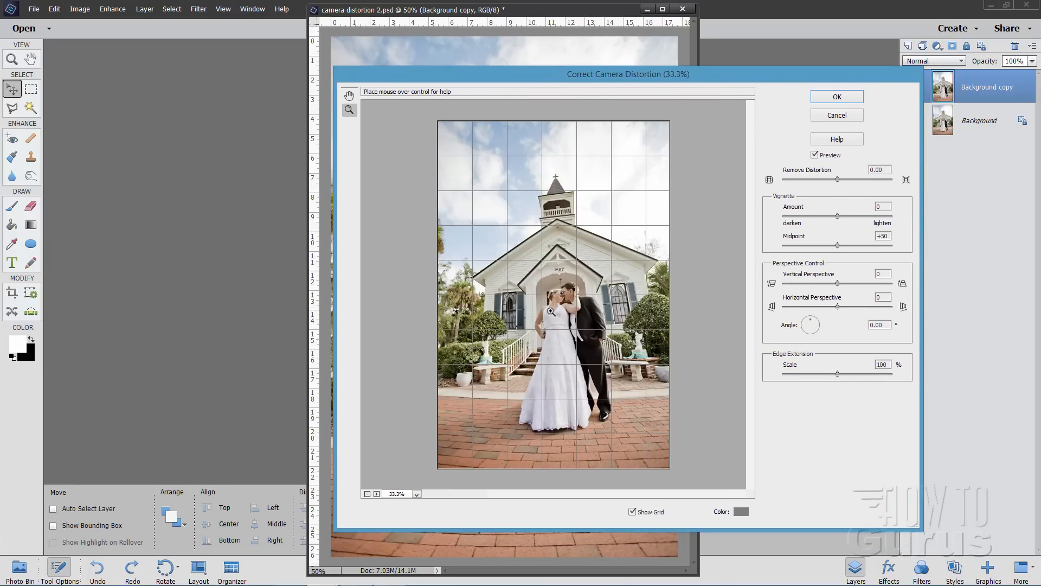
left_click(376, 494)
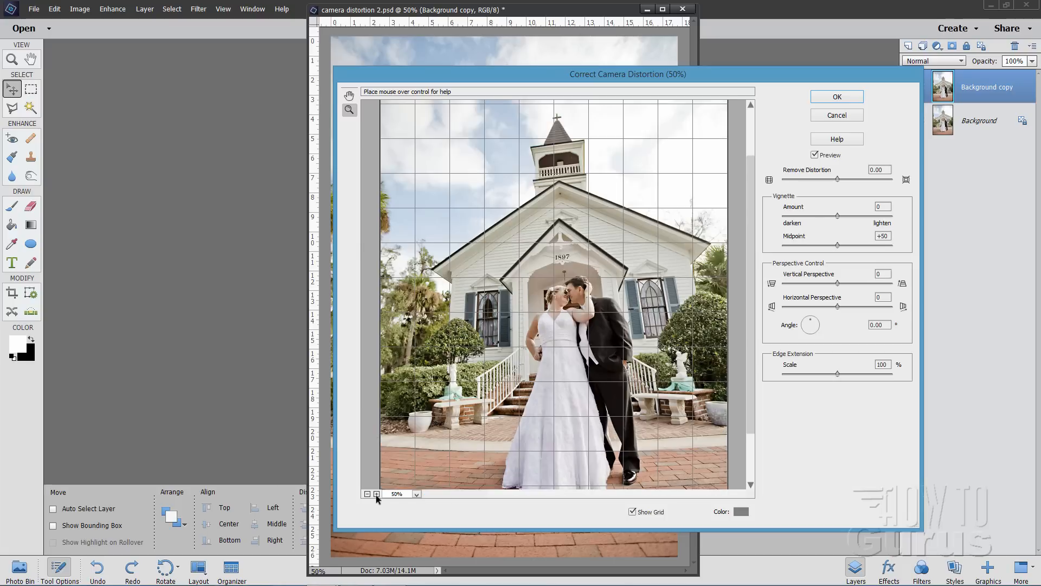
left_click_drag(751, 268, 760, 325)
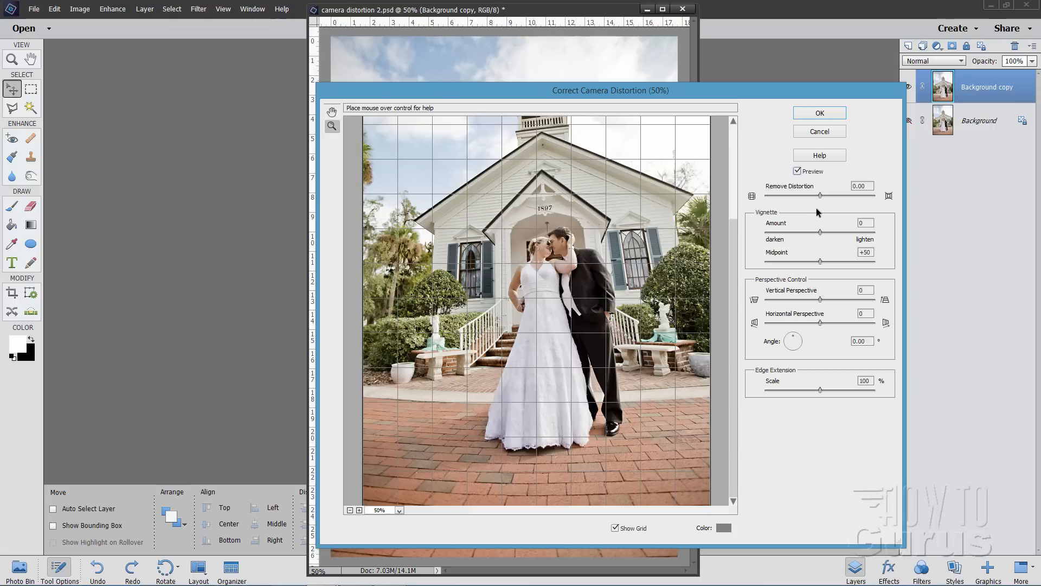
Correct the barrel distortion by setting Remove Distortion to +11.00.
mouse_move(821, 196)
left_mouse_down()
mouse_move(802, 195)
mouse_move(825, 196)
left_mouse_up()
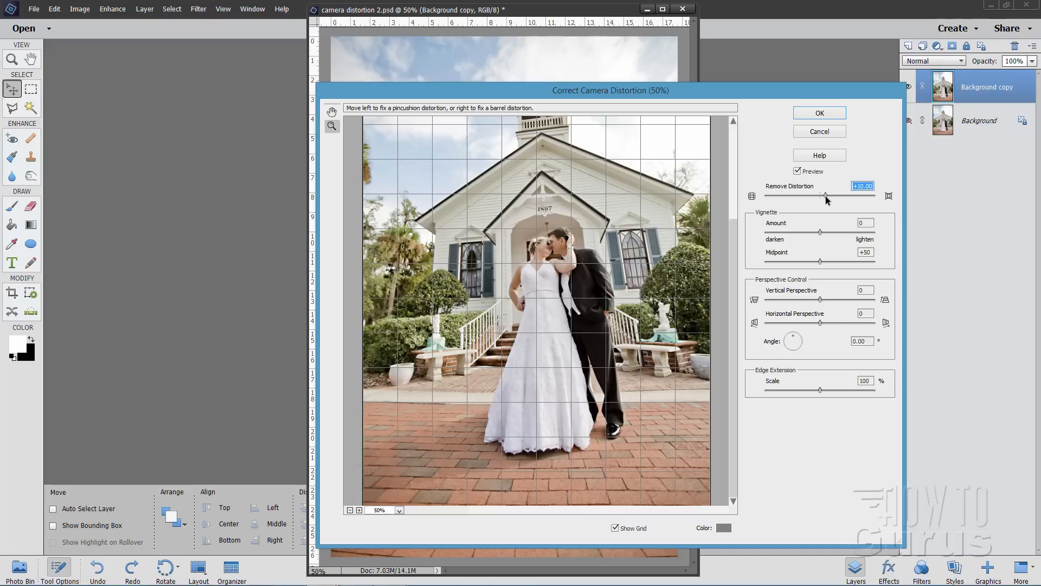
left_click_drag(826, 194, 826, 195)
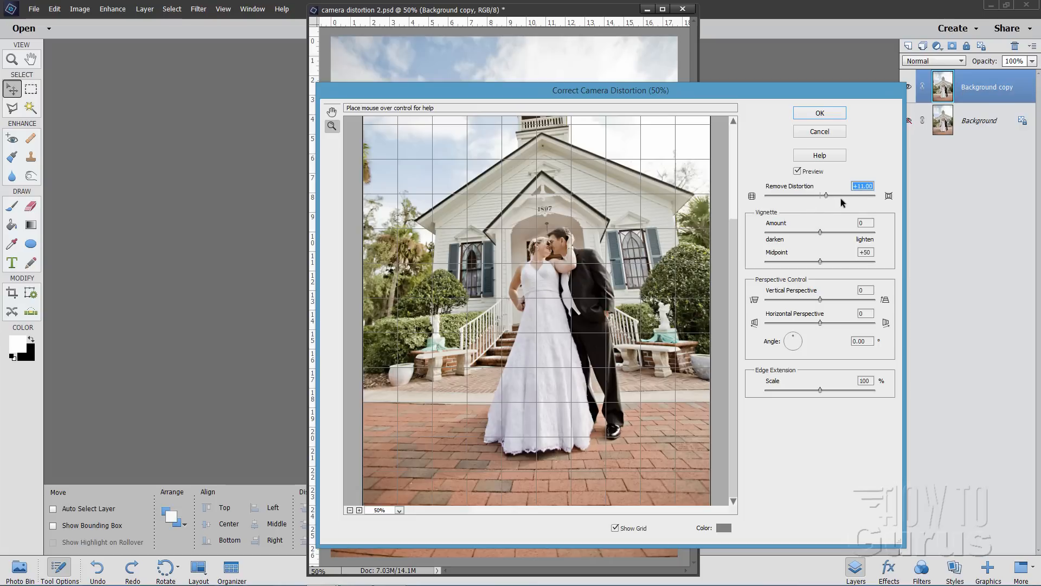
Toggle the filter preview repeatedly to compare the distortion correction with the original image.
left_click(798, 171)
left_click(798, 172)
left_click(798, 171)
left_click(799, 171)
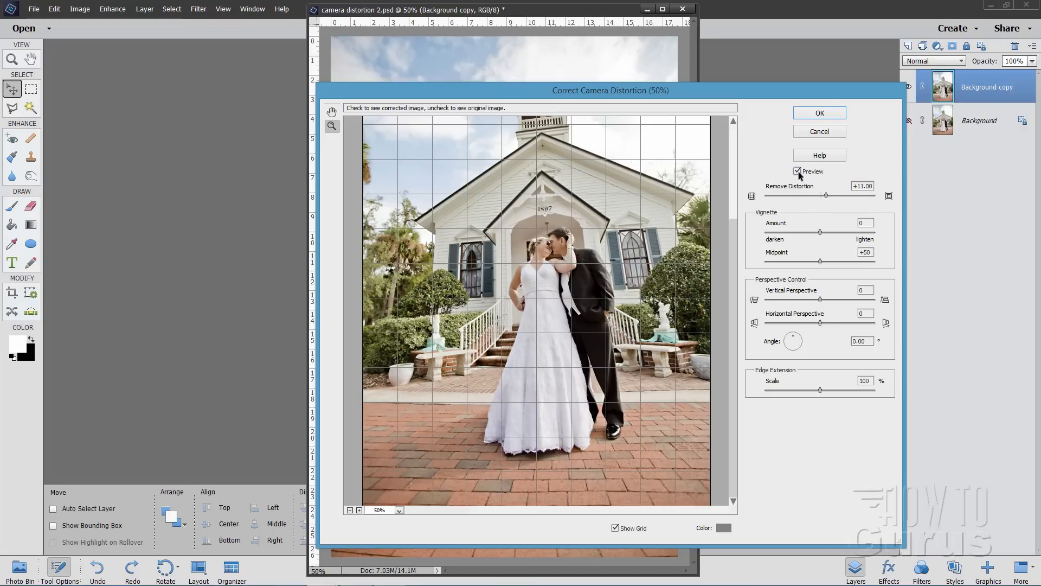
left_click(799, 172)
left_click(799, 171)
left_click(798, 171)
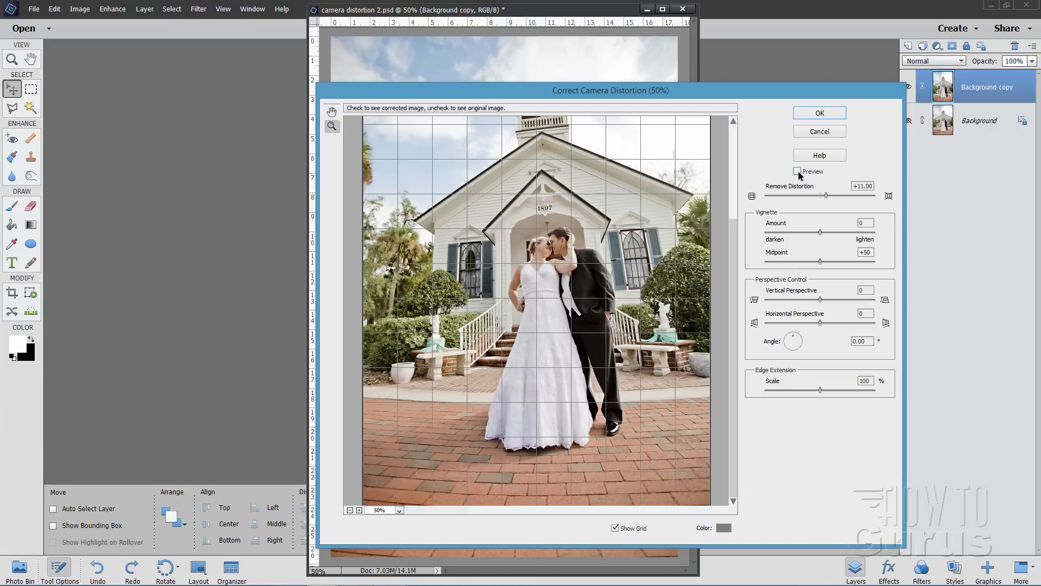
left_click(799, 171)
left_click(798, 171)
left_click(798, 171)
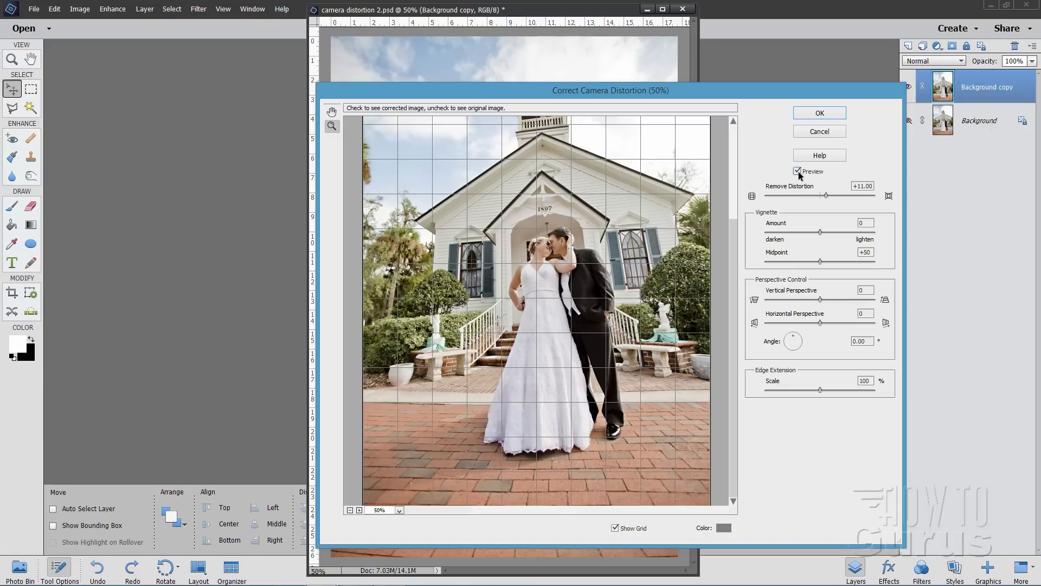
left_click(798, 172)
left_click(798, 171)
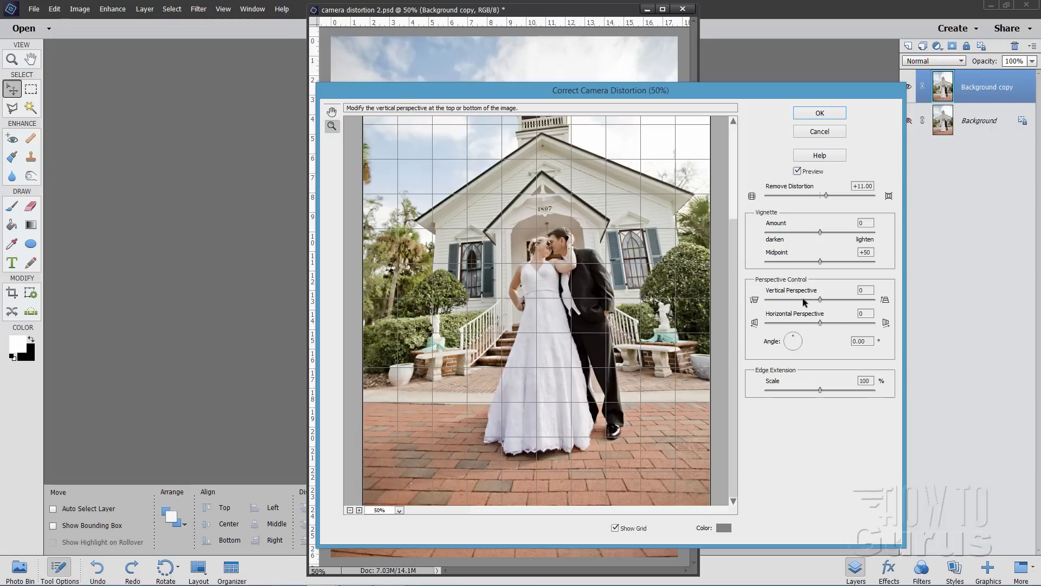
Fit the whole photo in the preview at 33.3% and set Vertical Perspective to -9.
left_click(350, 510)
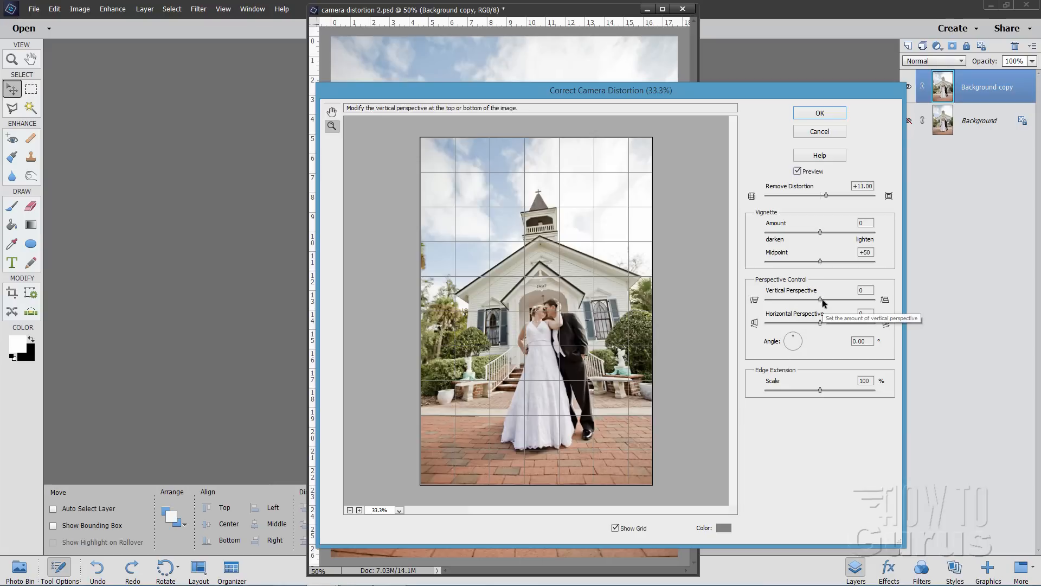
mouse_move(821, 301)
left_mouse_down()
mouse_move(834, 298)
mouse_move(815, 300)
left_mouse_up()
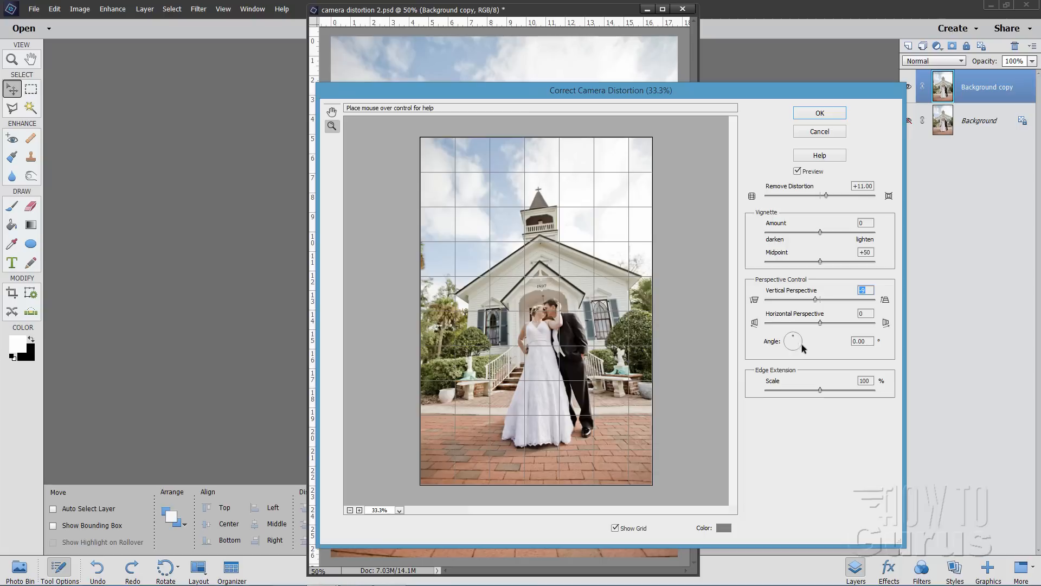
Straighten the photo by setting the perspective angle to 3.5°.
left_click_drag(797, 339, 794, 334)
left_click(869, 342)
type("3")
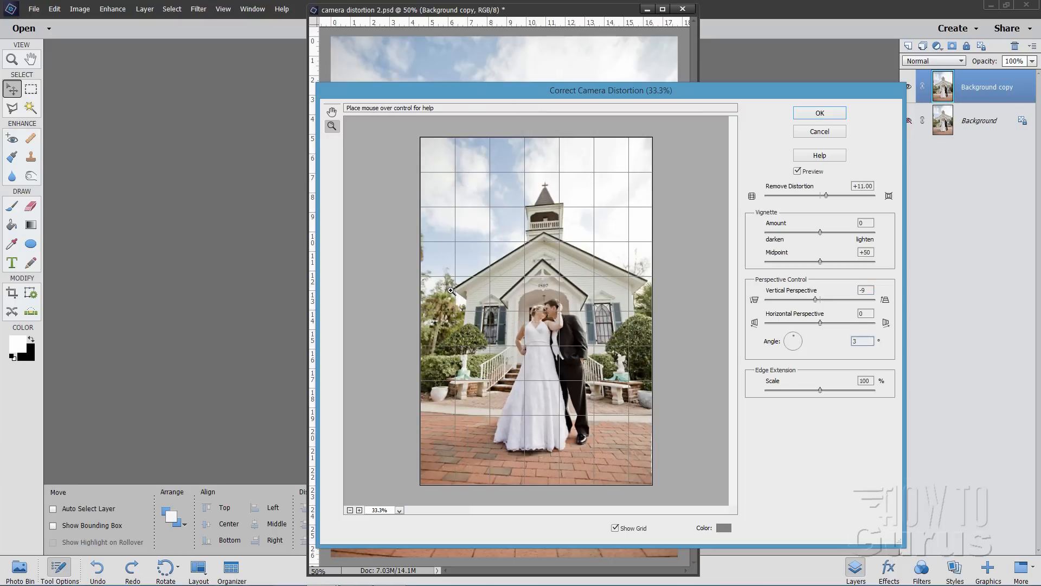
left_click_drag(862, 341, 834, 336)
type("3.5")
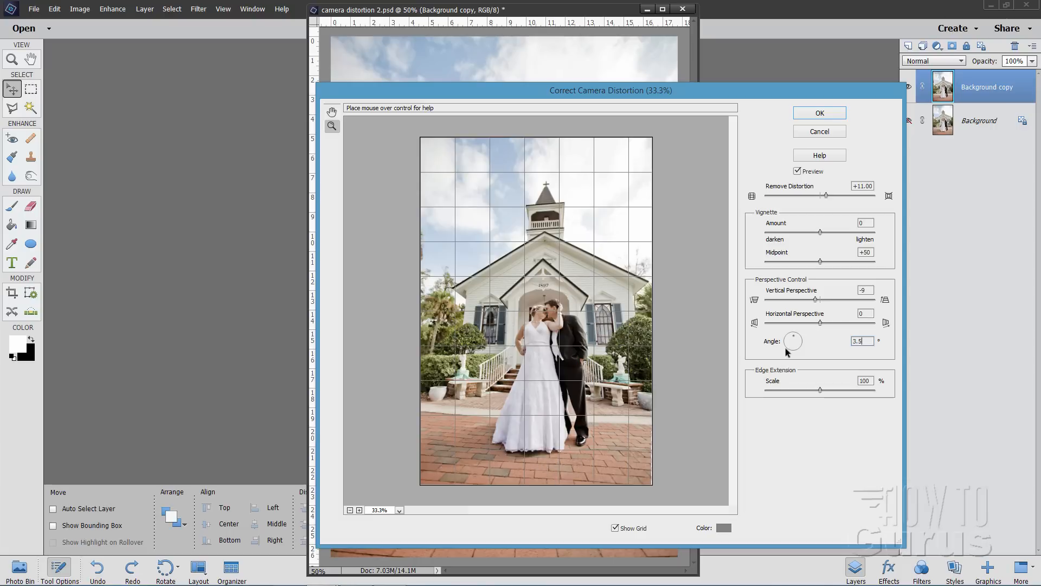
Set Horizontal Perspective to +17 and apply the camera distortion correction to the Background copy layer.
mouse_move(820, 324)
left_mouse_down()
mouse_move(810, 327)
mouse_move(830, 321)
left_mouse_up()
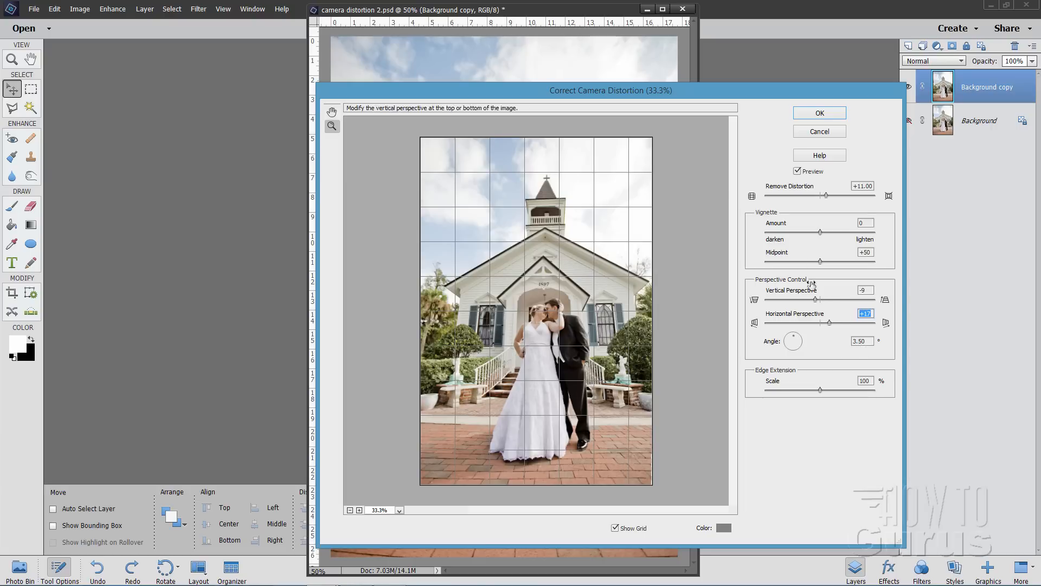
left_click(816, 114)
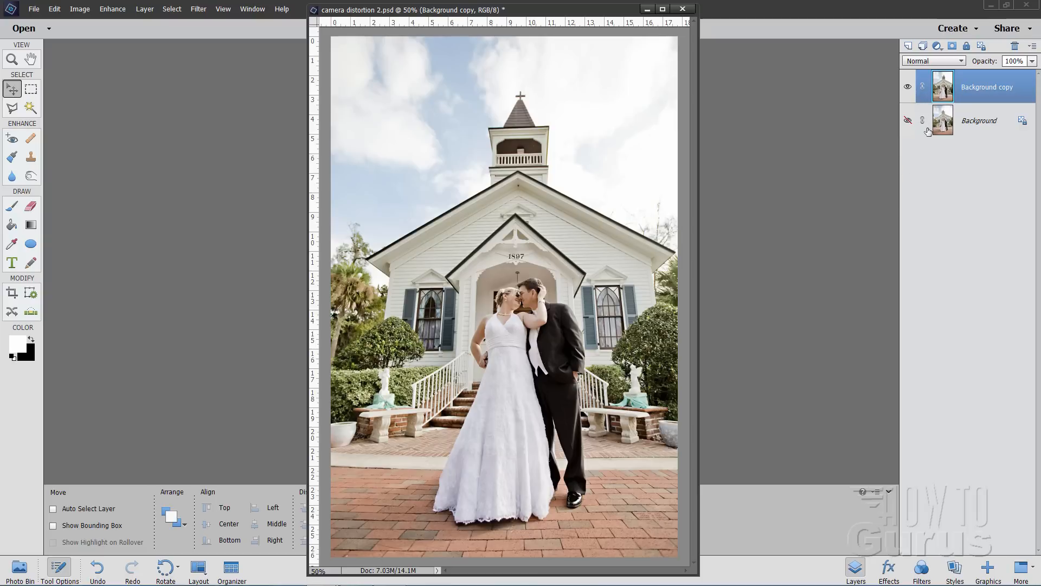
Toggle the Background copy layer's visibility to compare the corrected photo with the original.
left_click(908, 88)
left_click(909, 89)
left_click(909, 88)
left_click(908, 88)
left_click(908, 88)
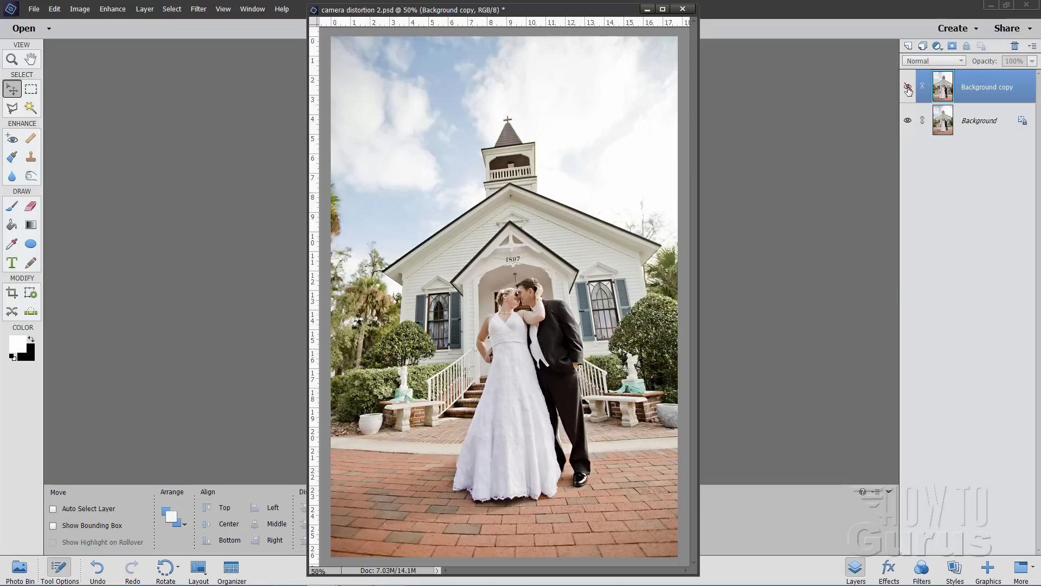
left_click(909, 88)
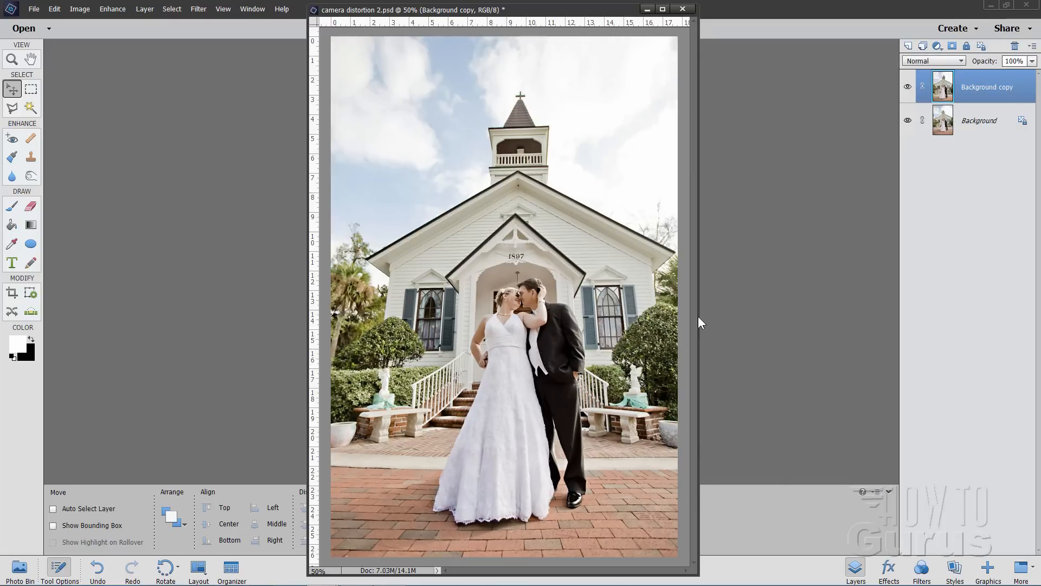
Show the grid over the whole photo at 33.3% zoom as a reference for straightening the church.
key("z")
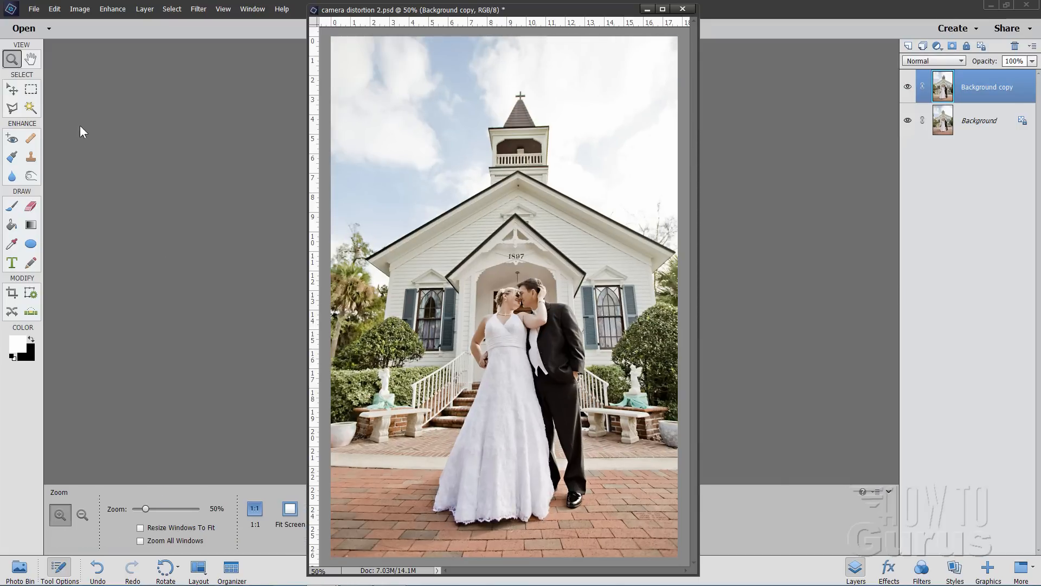
left_click(533, 332, "alt")
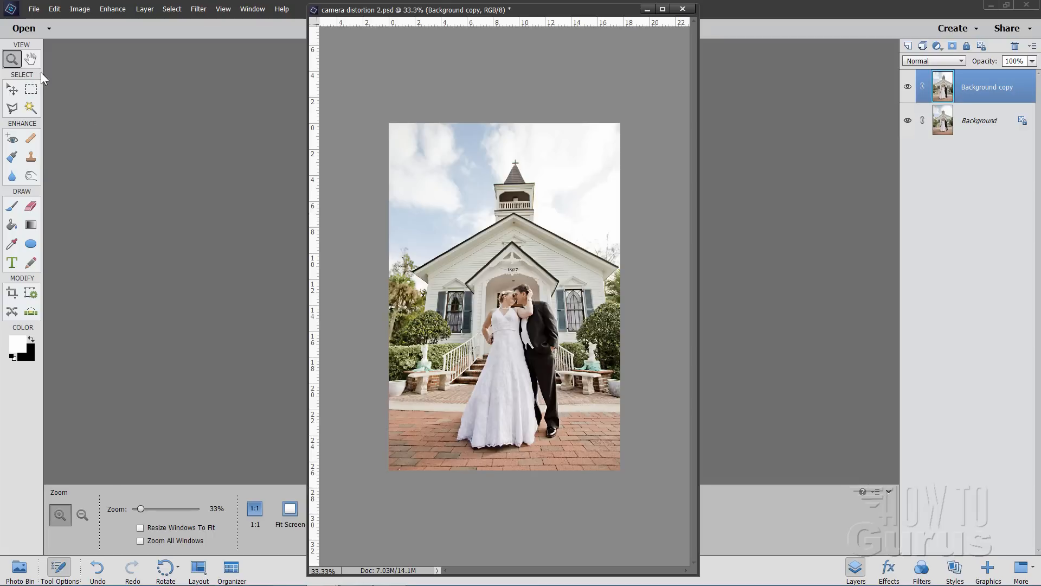
left_click(11, 93)
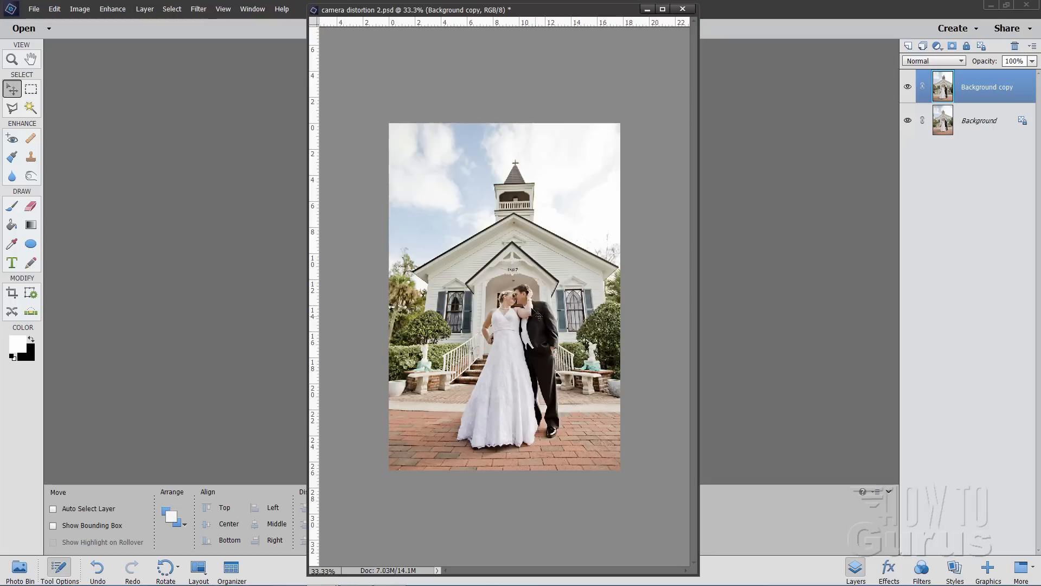
mouse_move(524, 5)
left_mouse_down()
mouse_move(522, 27)
mouse_move(526, 14)
left_mouse_up()
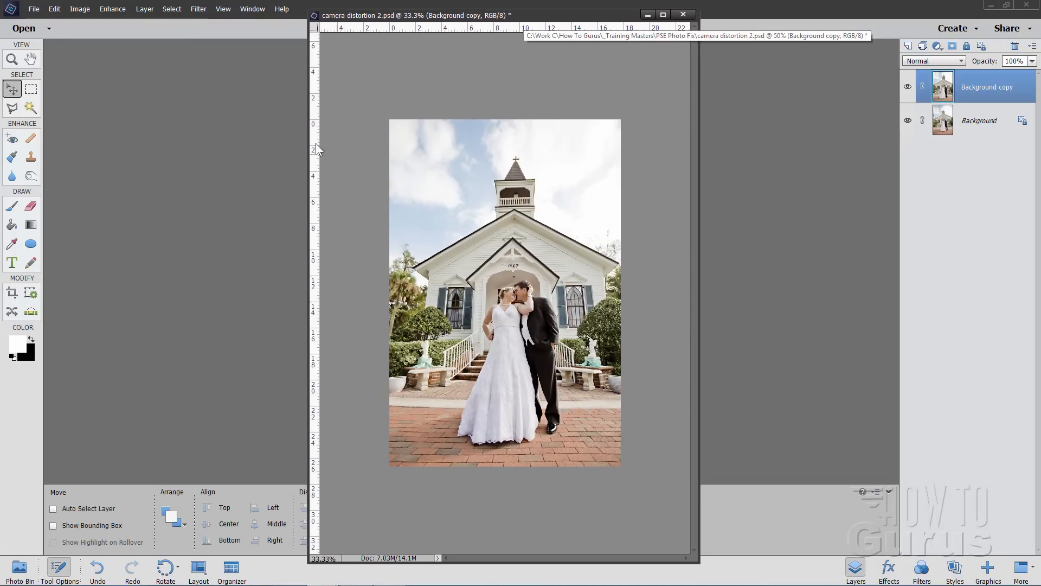
left_click(224, 10)
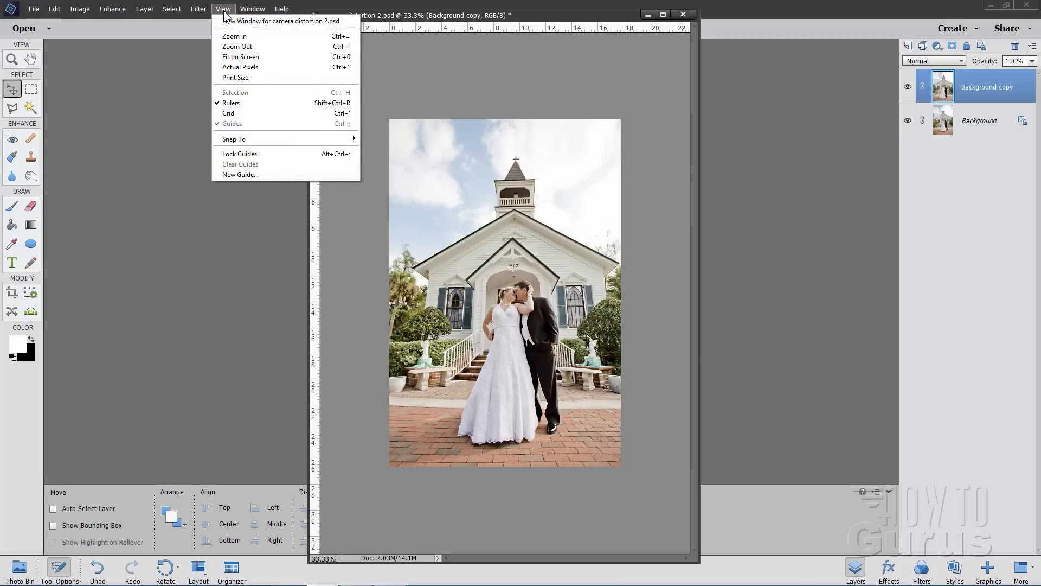
left_click(236, 112)
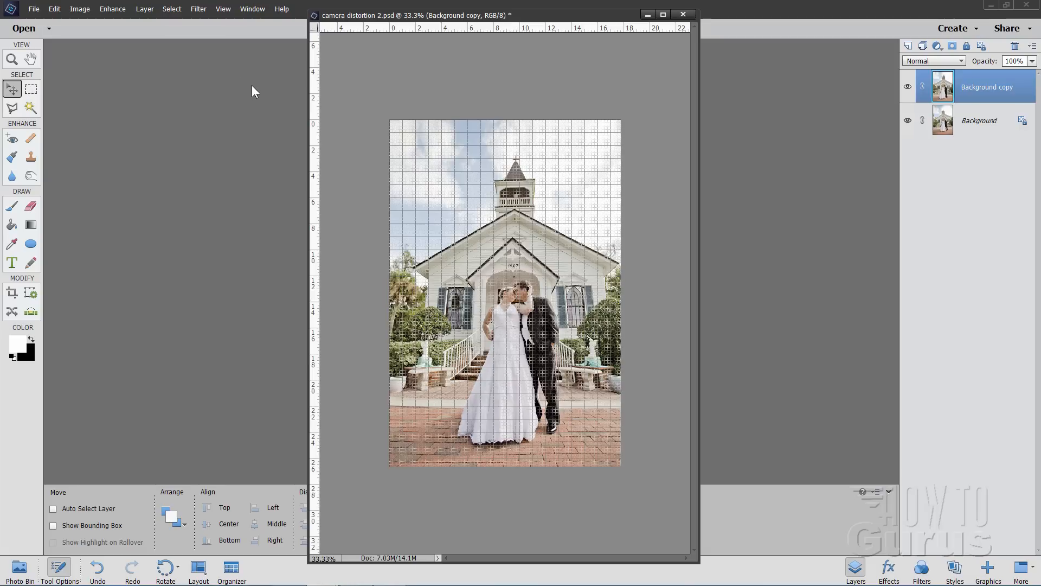
Distort the Background copy layer by pulling both upper corners outward and up, to about 112.6% width and 103.5% height.
left_click(80, 9)
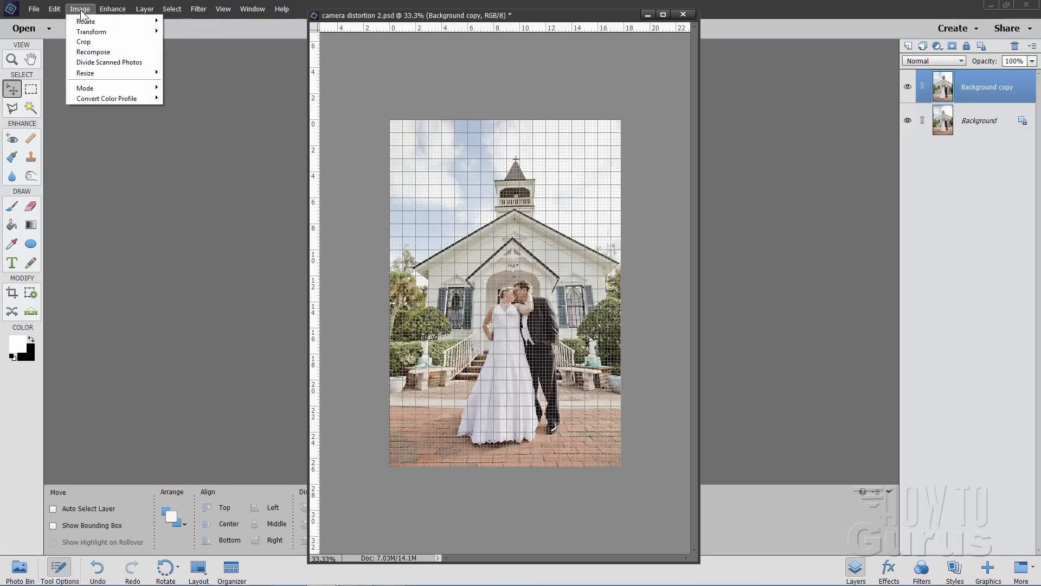
mouse_move(94, 32)
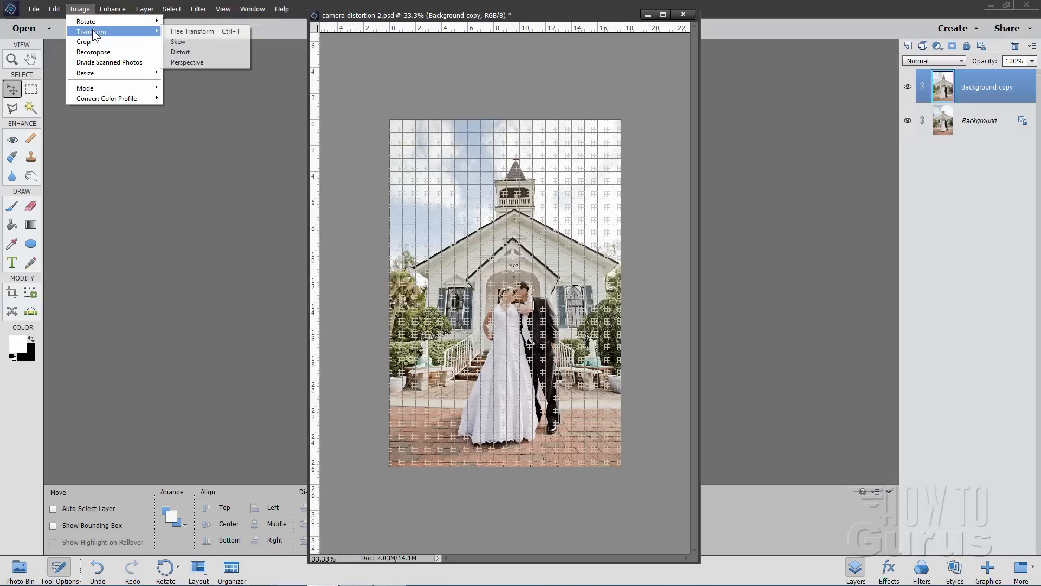
left_click(193, 51)
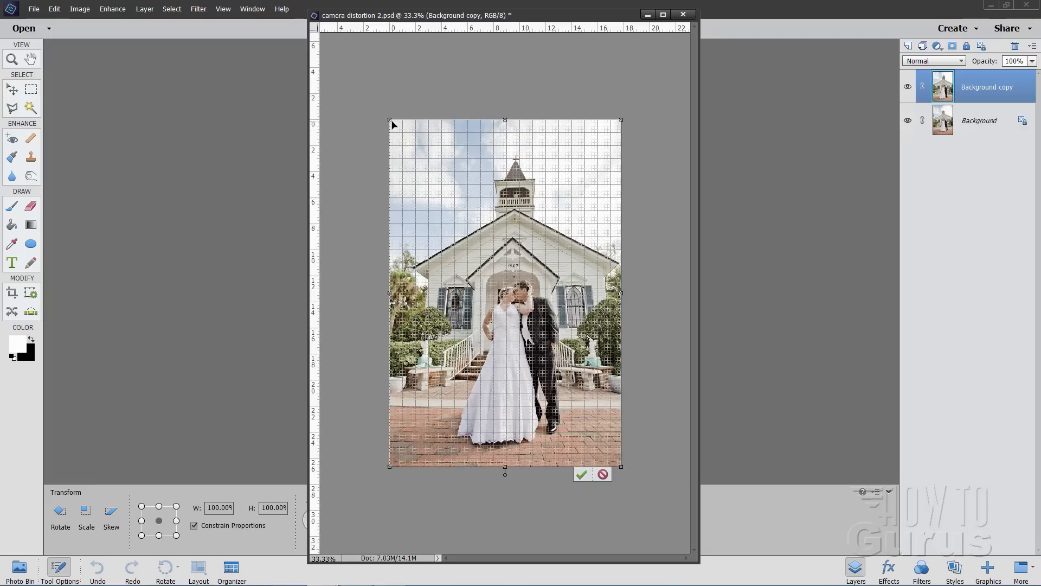
mouse_move(391, 123)
left_mouse_down()
mouse_move(372, 123)
mouse_move(375, 97)
mouse_move(398, 88)
mouse_move(419, 113)
mouse_move(394, 145)
mouse_move(387, 116)
left_mouse_up()
left_click_drag(625, 124, 631, 124)
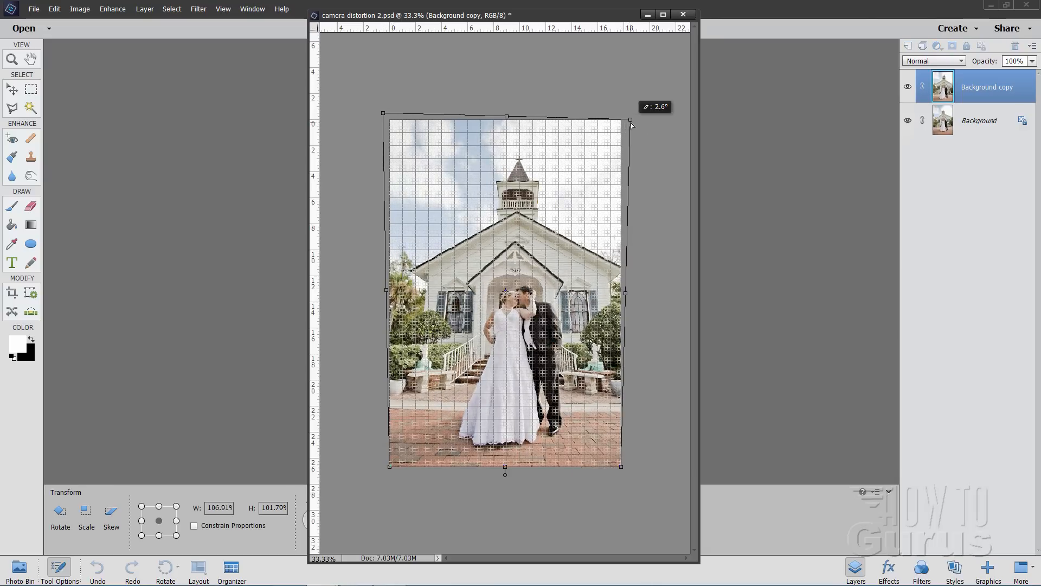
left_click_drag(385, 116, 375, 108)
left_click_drag(632, 122, 636, 119)
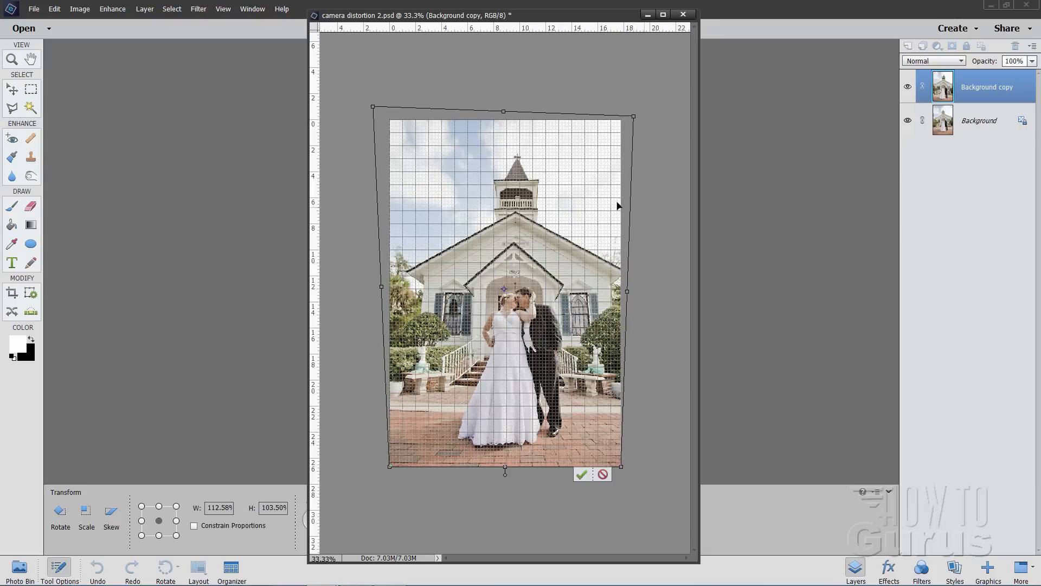
Pull both lower corners of the distortion frame inward so the sides of the church line up with the vertical grid lines.
left_click_drag(622, 466, 614, 472)
left_click_drag(388, 468, 397, 468)
left_click_drag(611, 467, 608, 468)
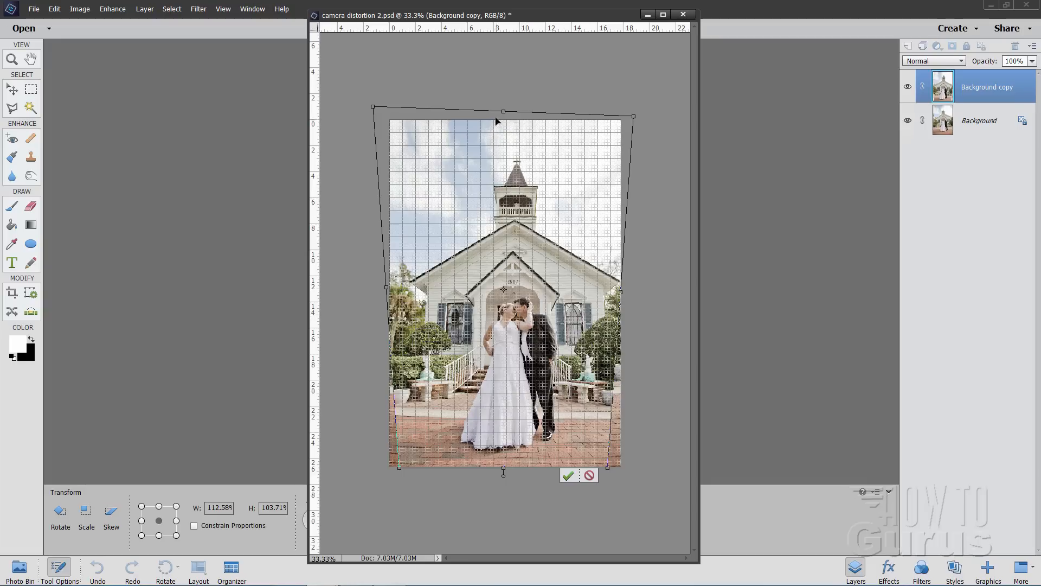
Shift the upper edge of the distortion frame gradually to the left to straighten the steeple above the church entrance.
left_click_drag(504, 114, 498, 115)
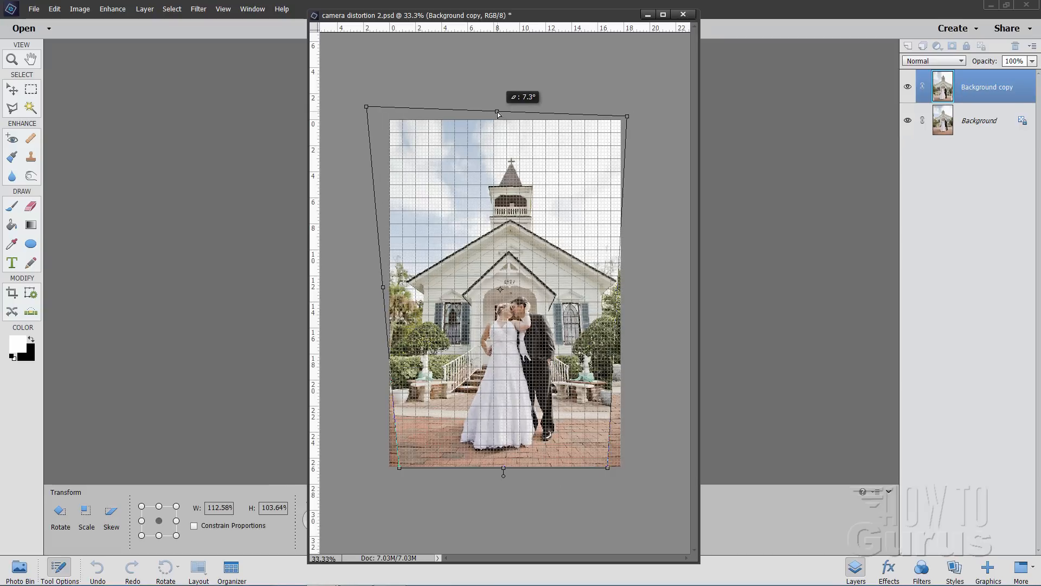
left_click_drag(497, 114, 495, 113)
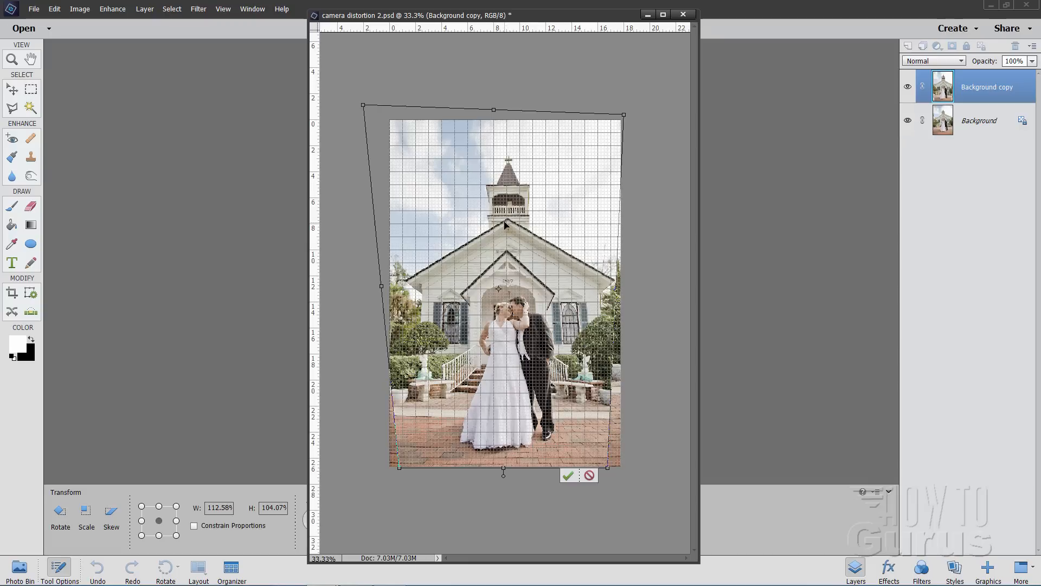
left_click_drag(494, 110, 491, 112)
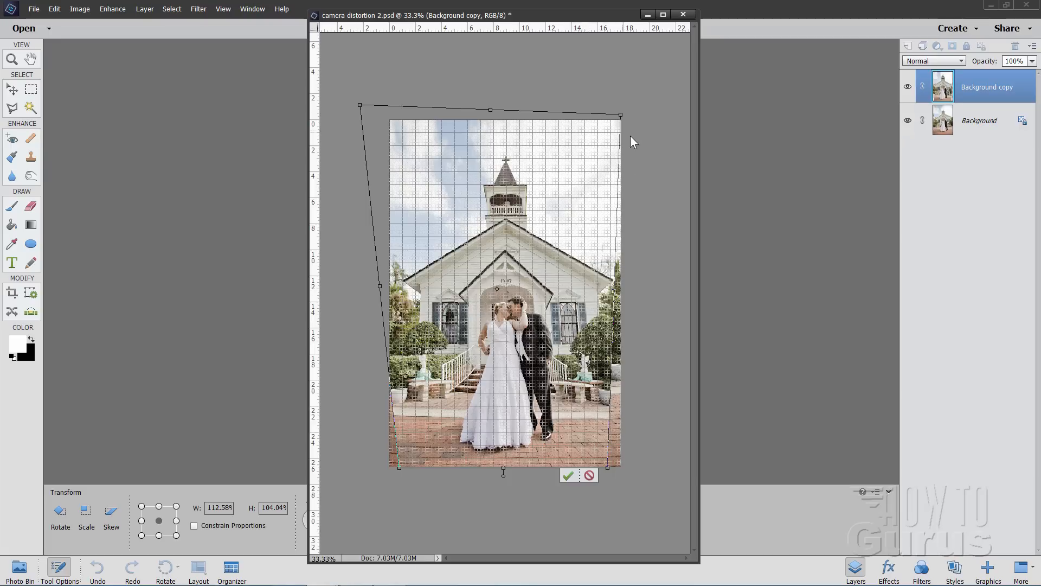
Move the frame's upper-right corner outward and its lower-right corner slightly inward, and apply the distortion to the Background copy layer.
left_click_drag(622, 115, 630, 117)
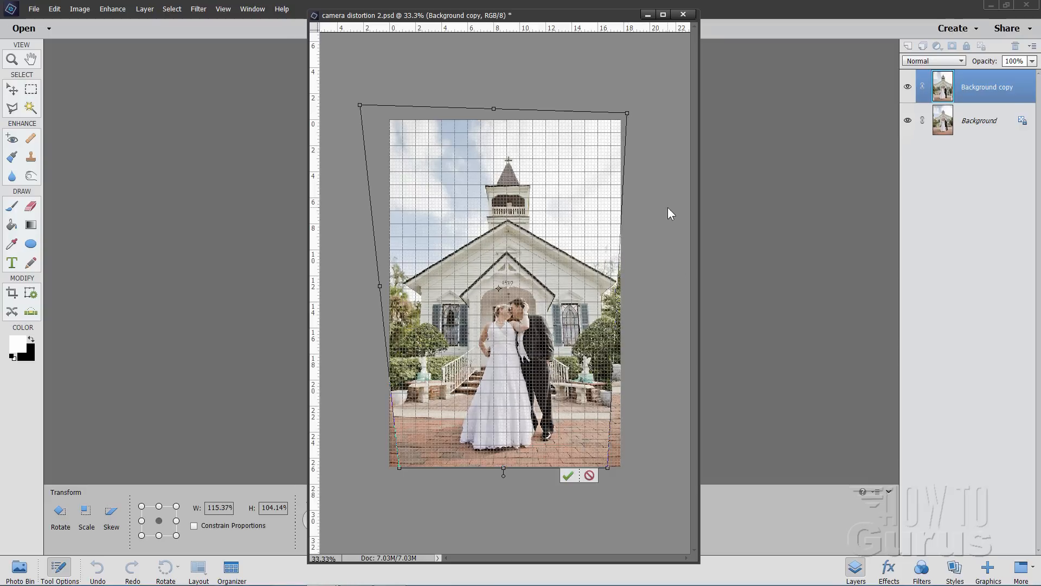
left_click_drag(607, 470, 606, 468)
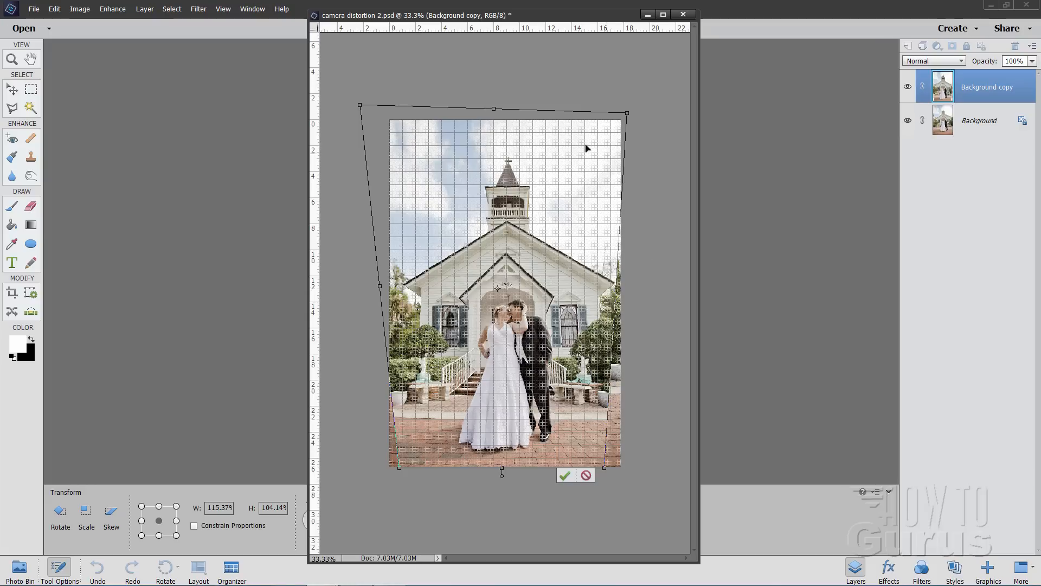
left_click(565, 476)
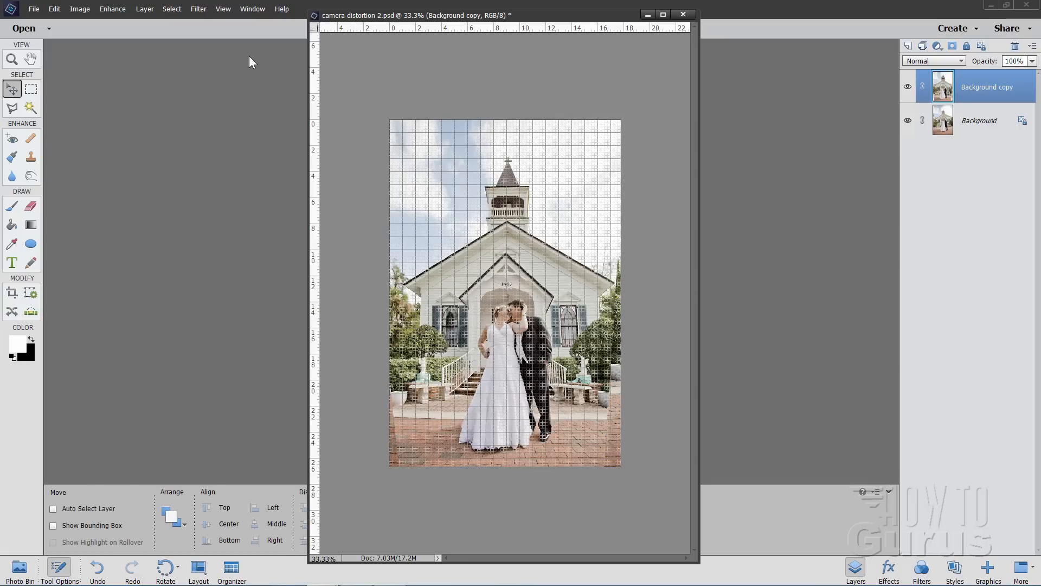
Hide the grid and toggle the visibility of the Background copy and Background layers to examine the correction and uncovered edges.
left_click(223, 10)
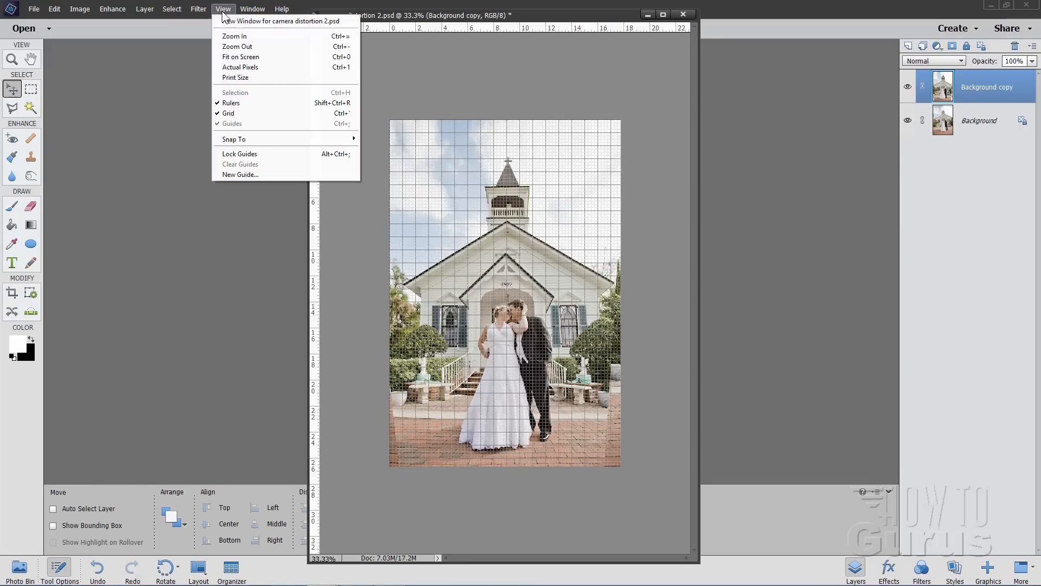
left_click(237, 113)
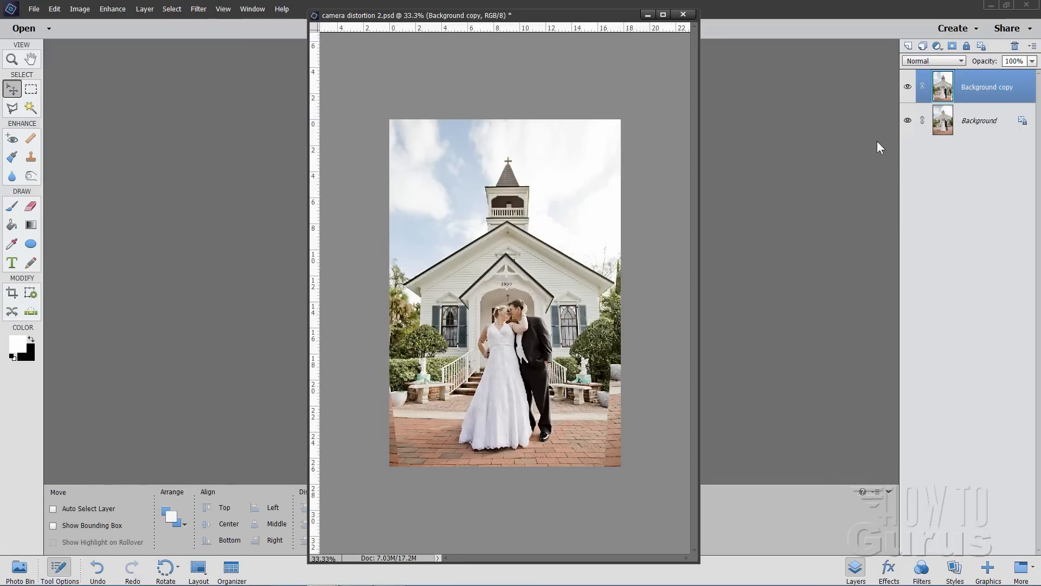
left_click(908, 88)
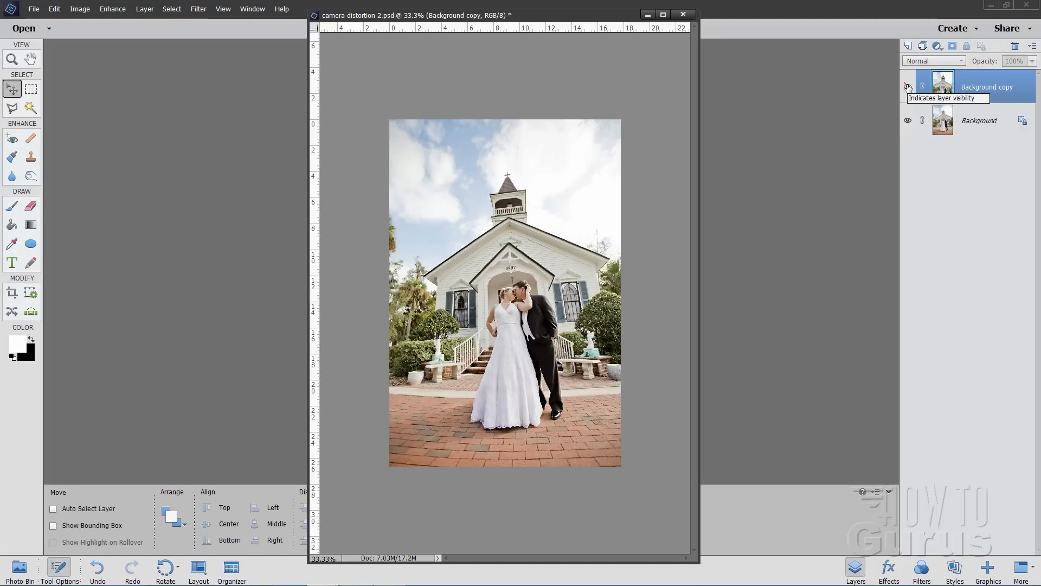
left_click(908, 88)
left_click(908, 88)
left_click(907, 87)
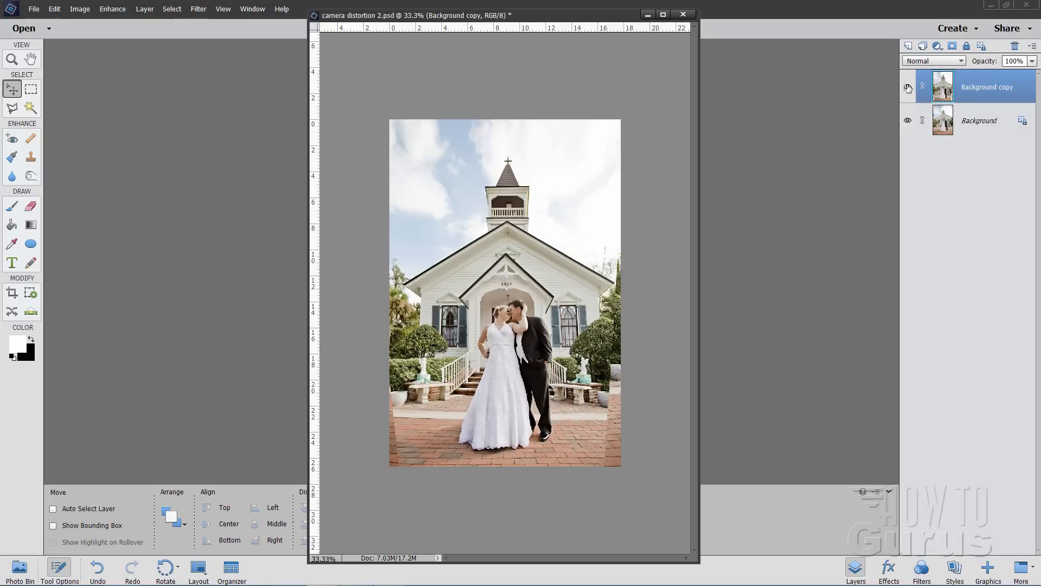
left_click(908, 88)
left_click(907, 88)
left_click(908, 121)
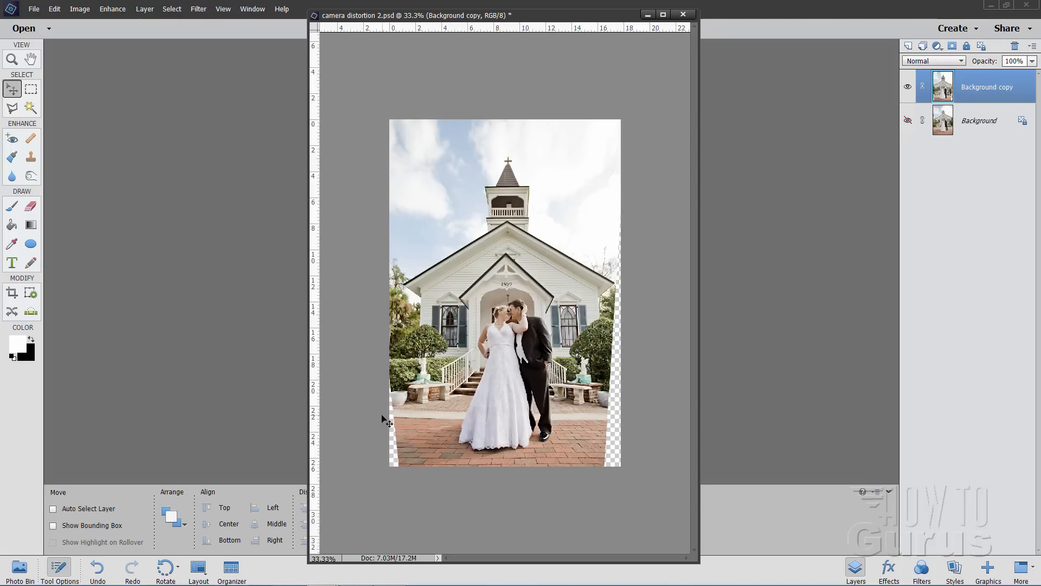
left_click(908, 121)
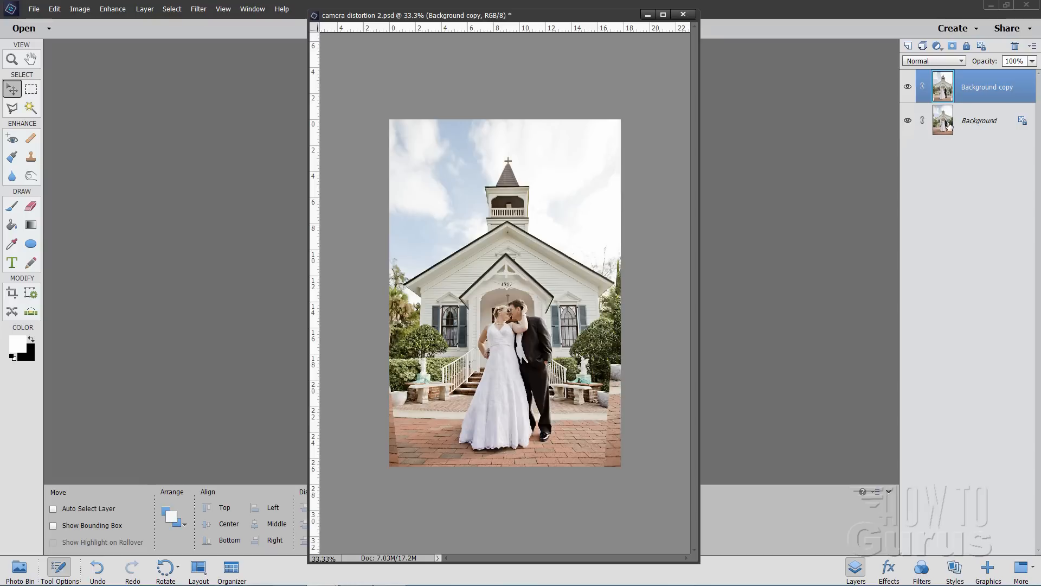
Duplicate the Background layer and move the duplicate down so its pavement and flower pots fill the uncovered edges.
left_click_drag(953, 123, 910, 46)
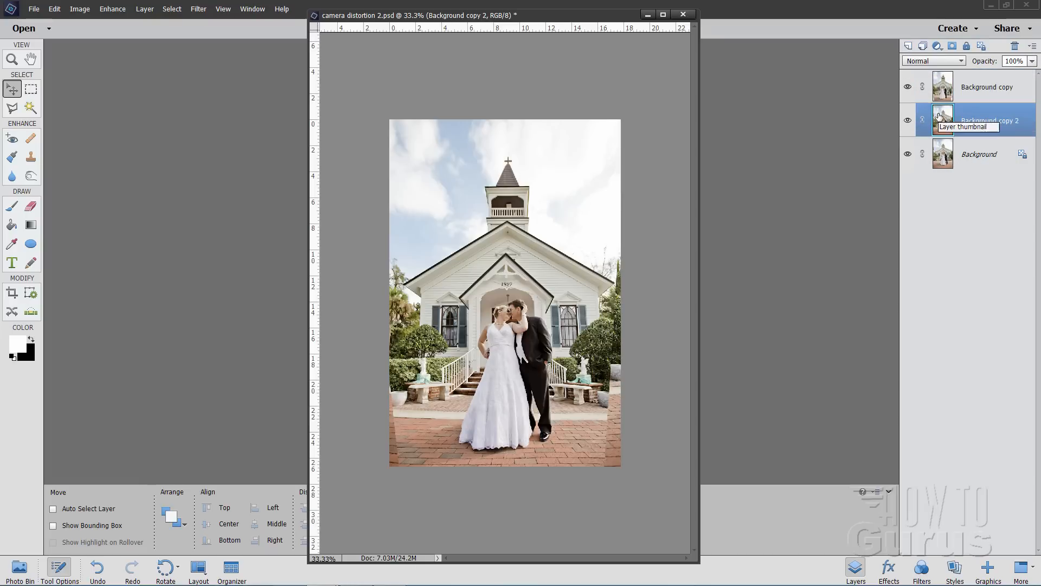
left_click_drag(619, 371, 617, 394)
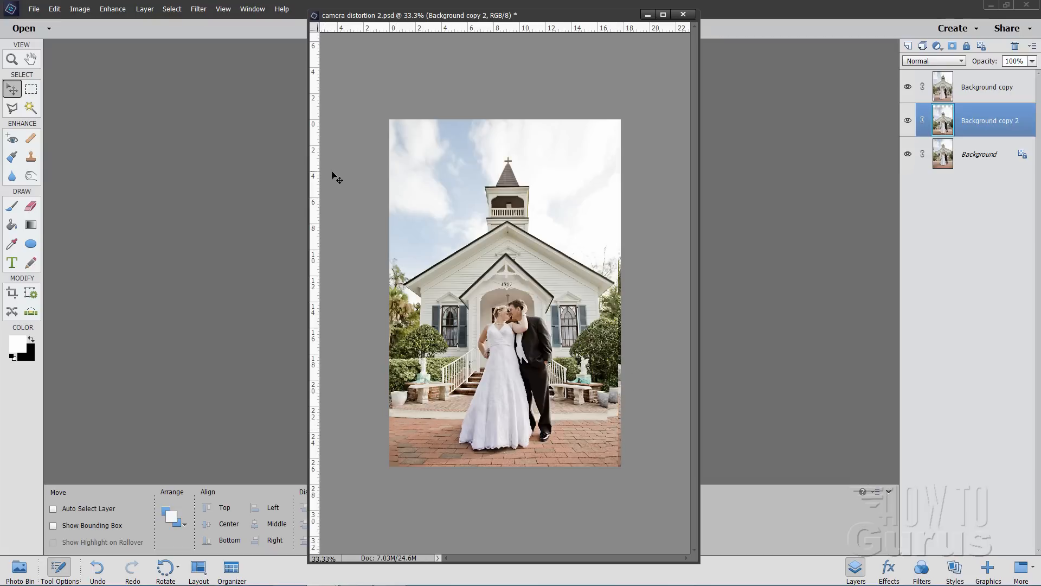
Distort the Background copy 2 layer by pulling its lower corners outward and down to about 103% width and 102% height.
left_click(80, 8)
mouse_move(92, 32)
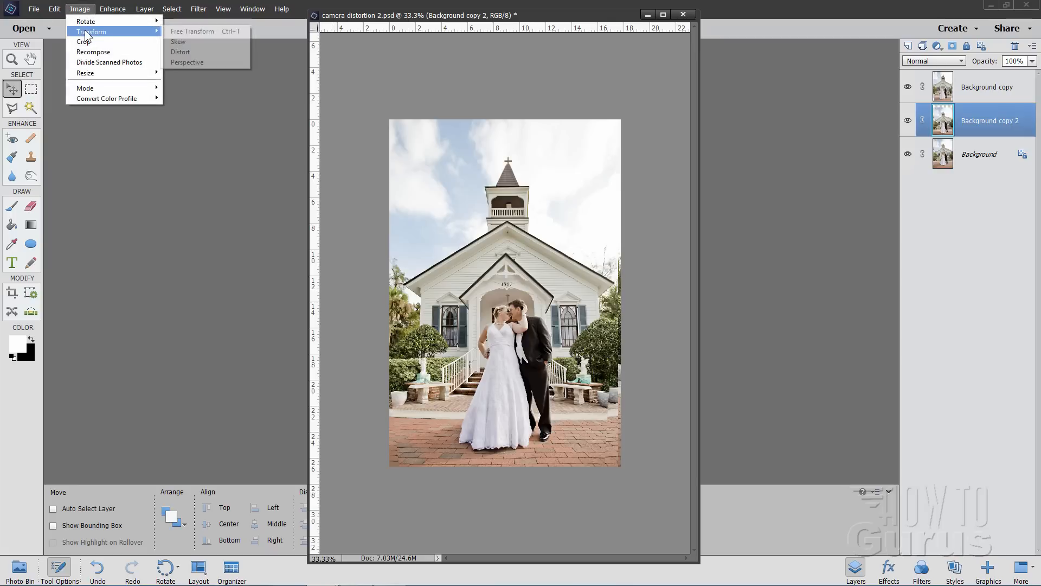
left_click(195, 52)
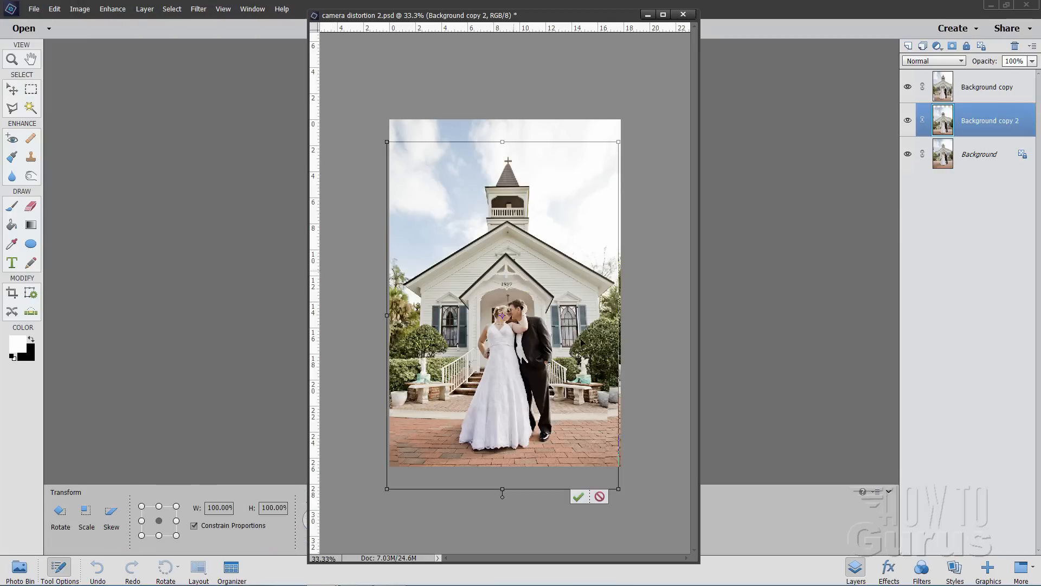
left_click_drag(620, 491, 625, 497)
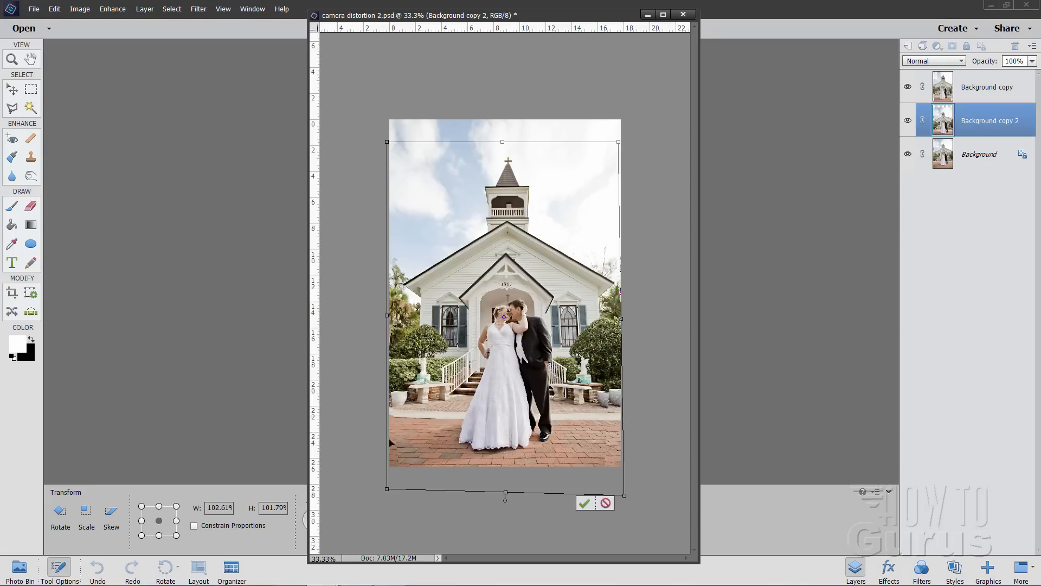
left_click_drag(385, 491, 386, 492)
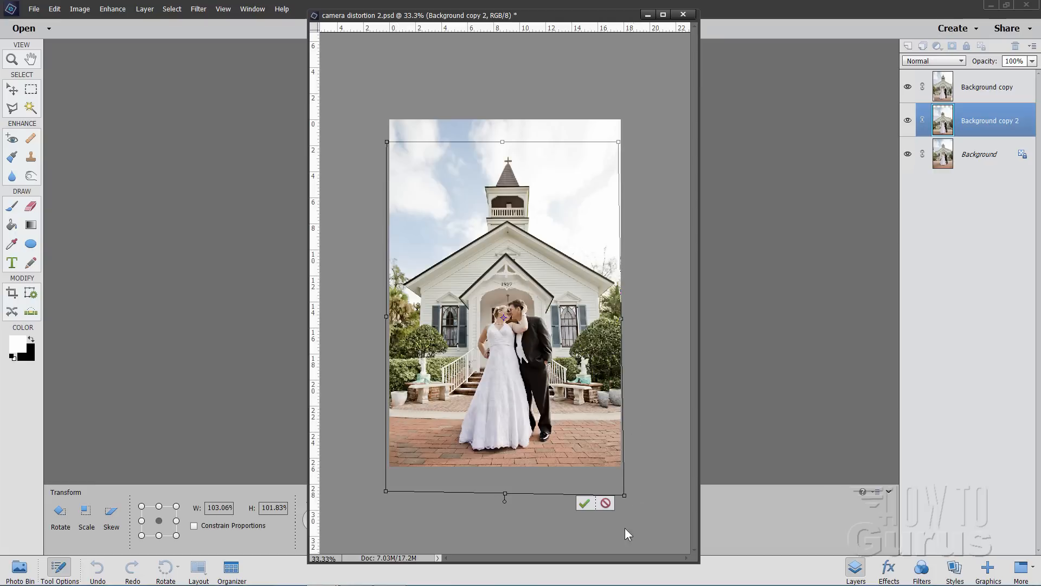
left_click(585, 505)
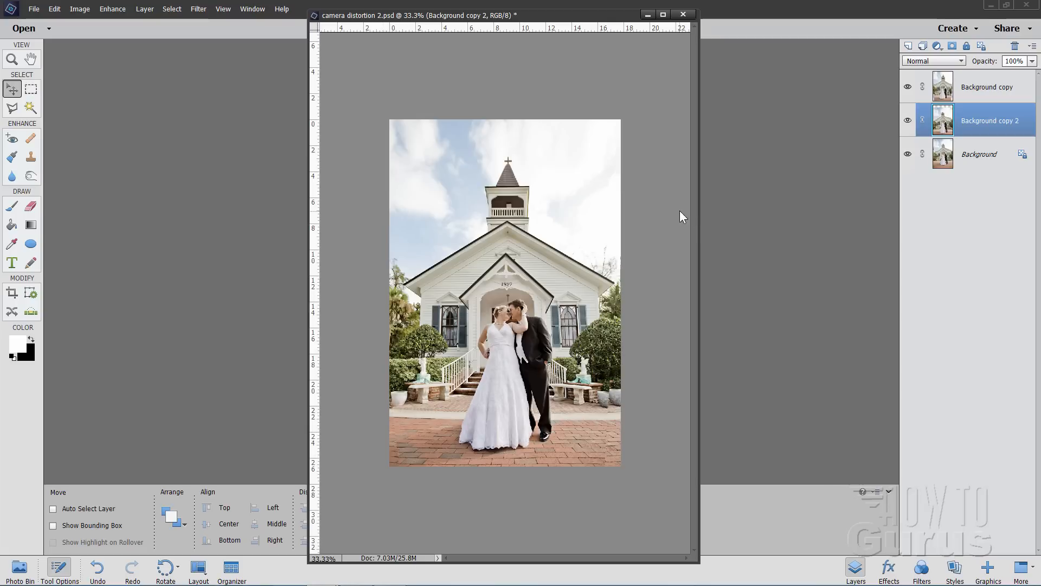
Set up the Clone Stamp with the soft 65 px brush on the Background copy layer for retouching the lower-left edge of the photo.
left_click(12, 60)
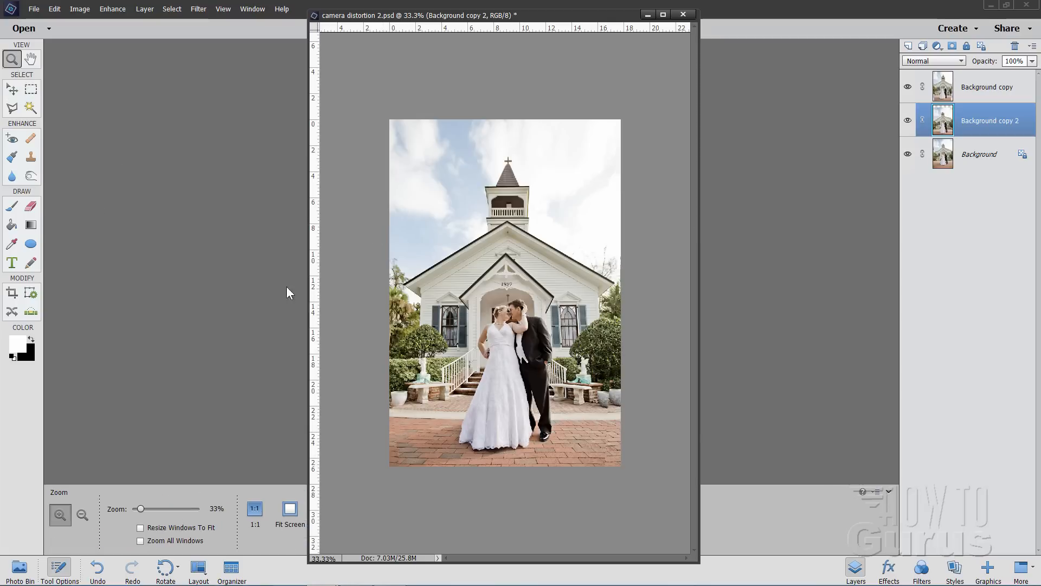
left_click(395, 438)
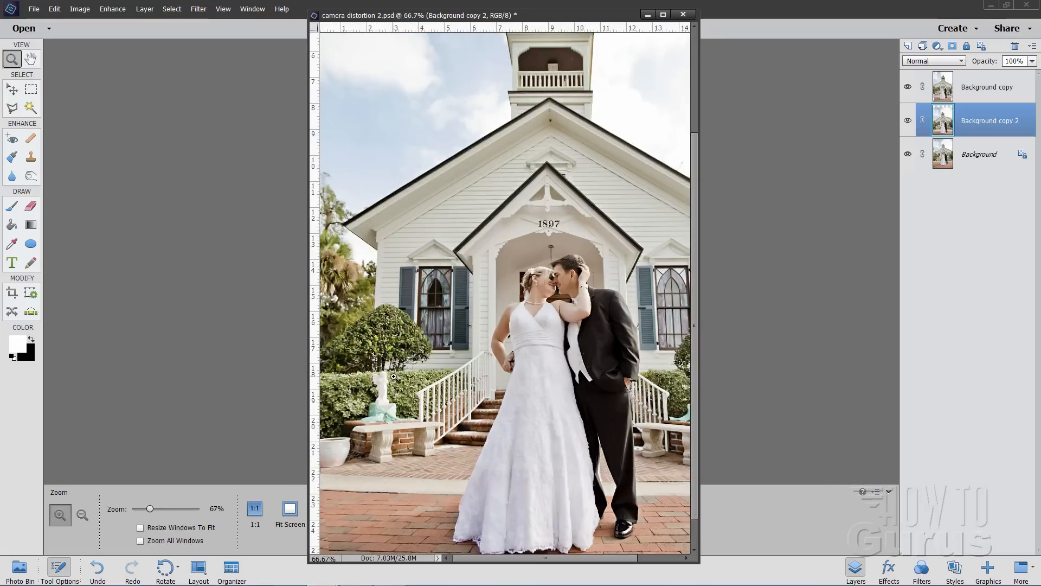
left_click_drag(541, 558, 494, 558)
left_click(367, 460)
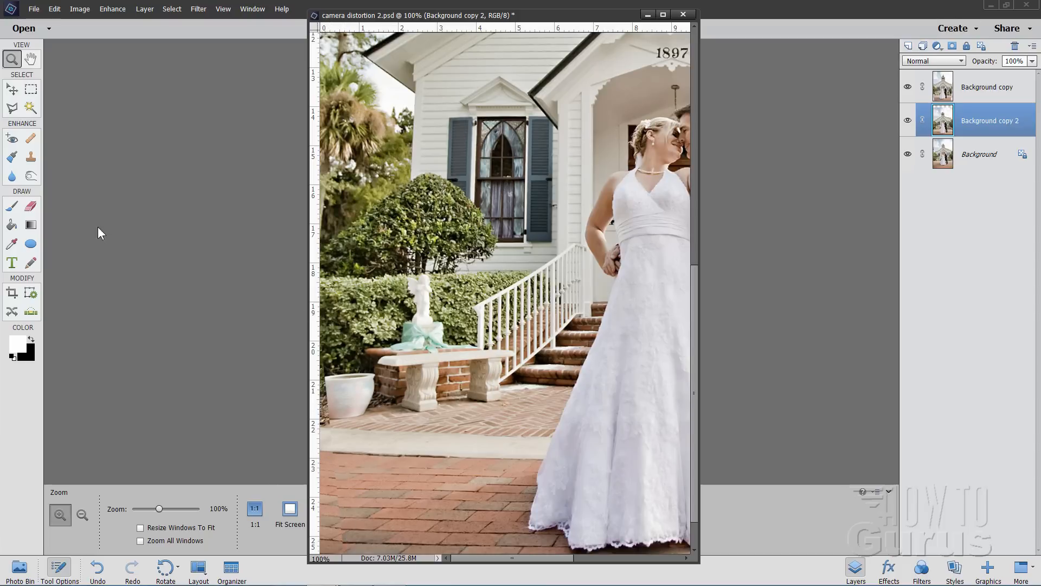
left_click(31, 158)
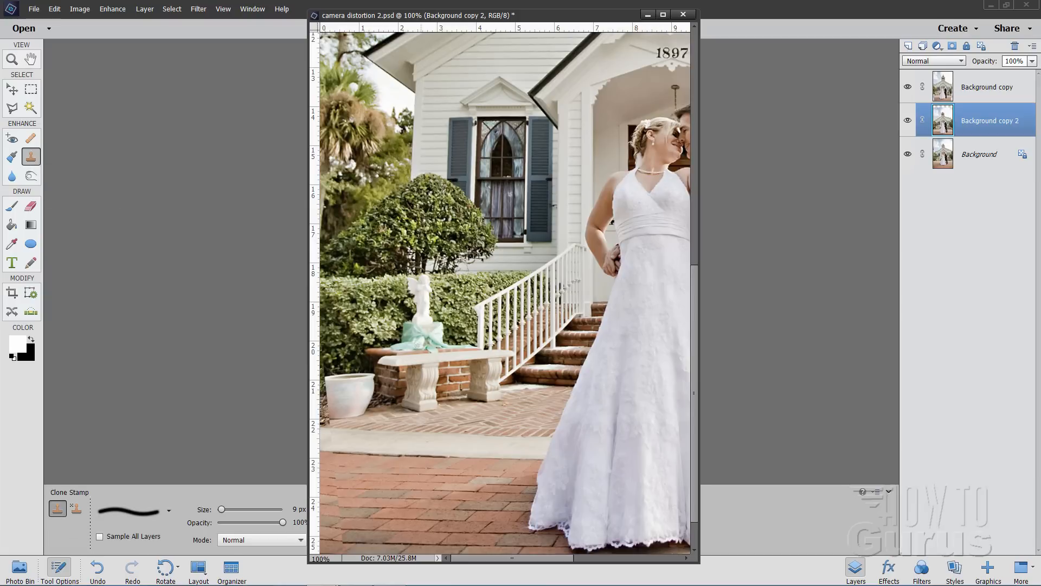
left_click(938, 95)
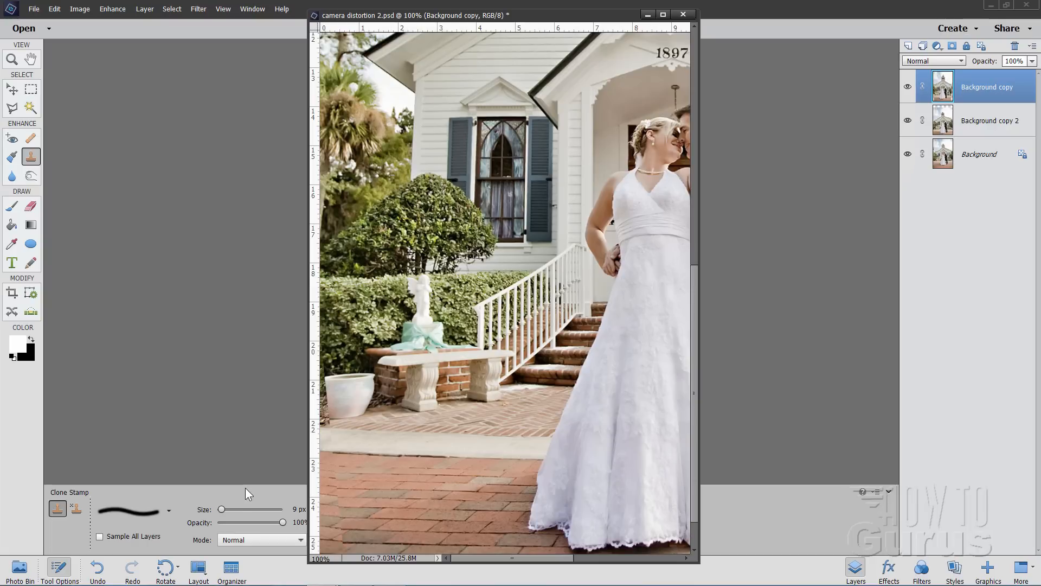
left_click(152, 513)
scroll(148, 447, "down", 3)
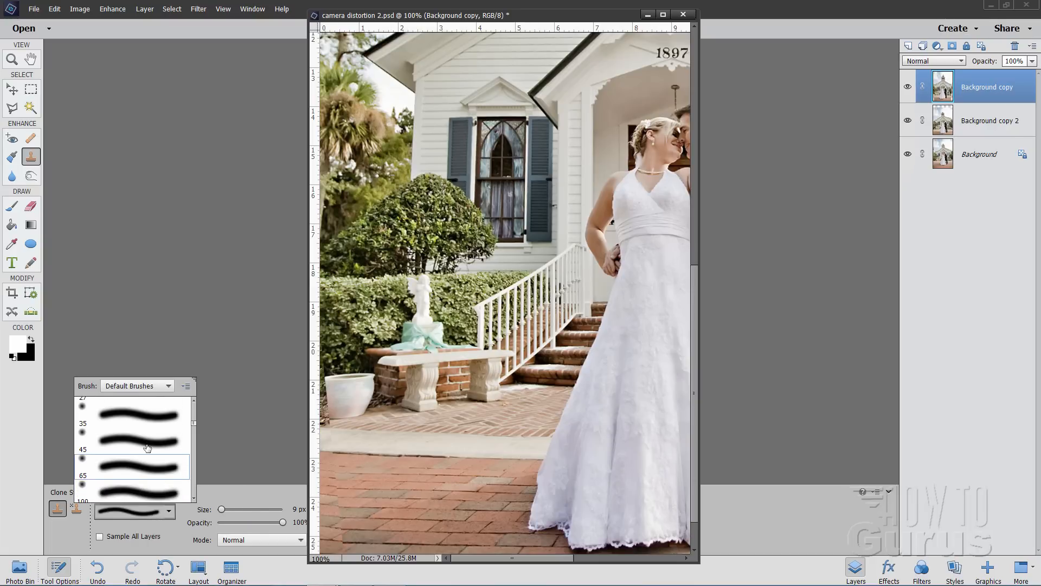
left_click(120, 480)
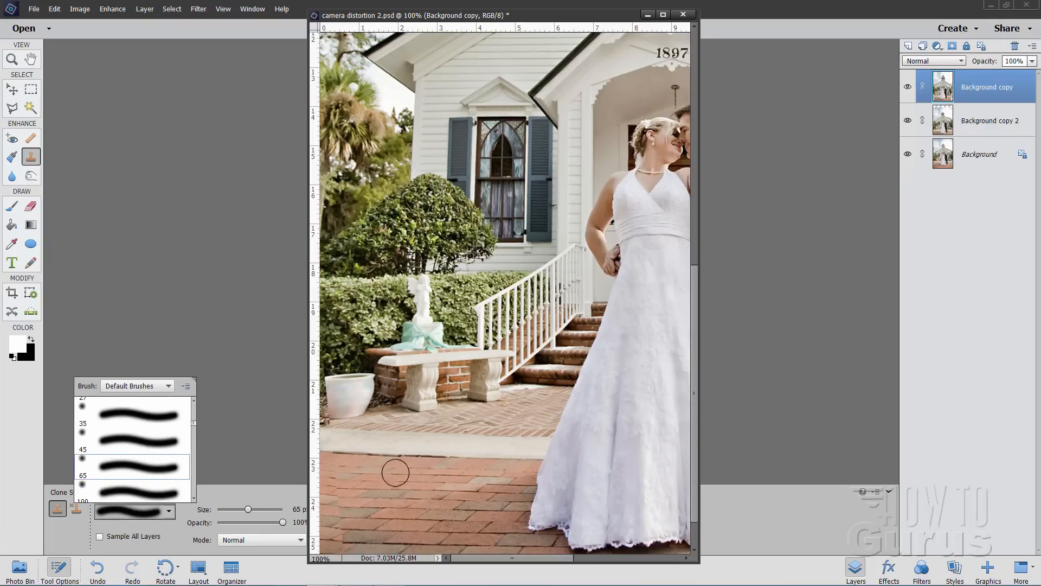
left_click(173, 513)
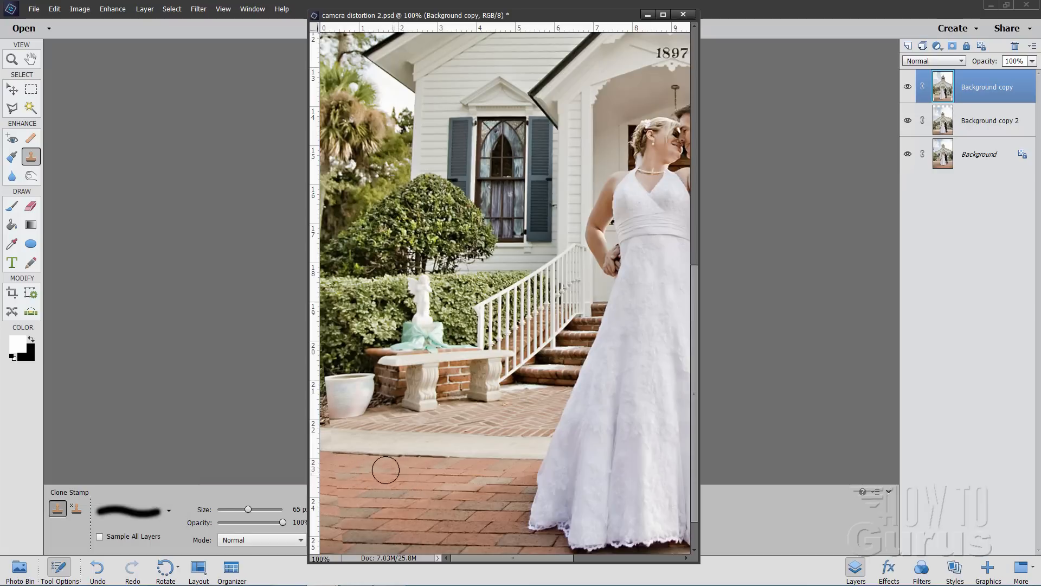
Clone the curb line and brick pavement over the seam along the photo's lower-left edge, undoing the stray stroke on the flower pot.
key("alt")
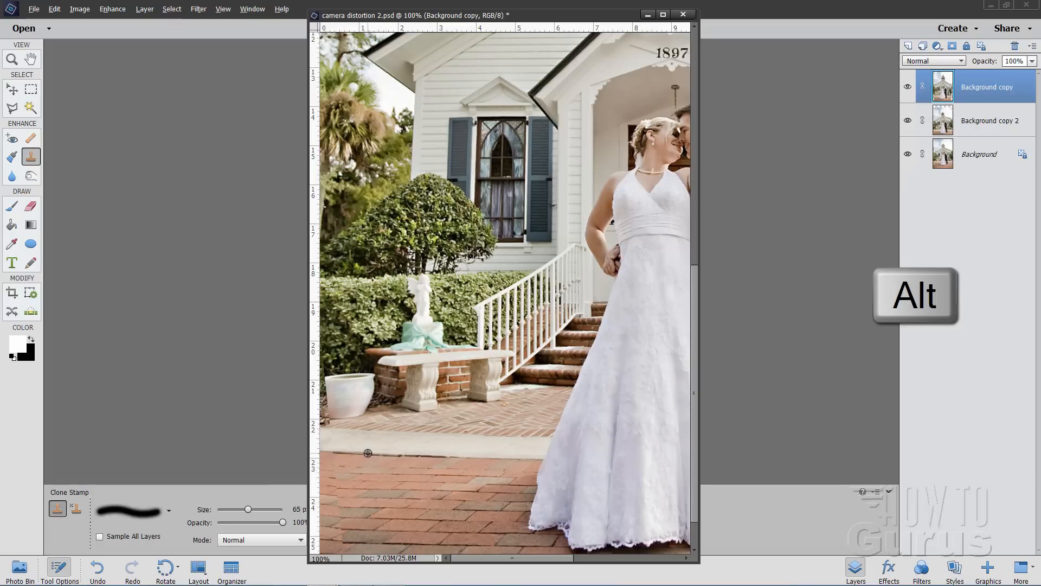
left_click(369, 454, "alt")
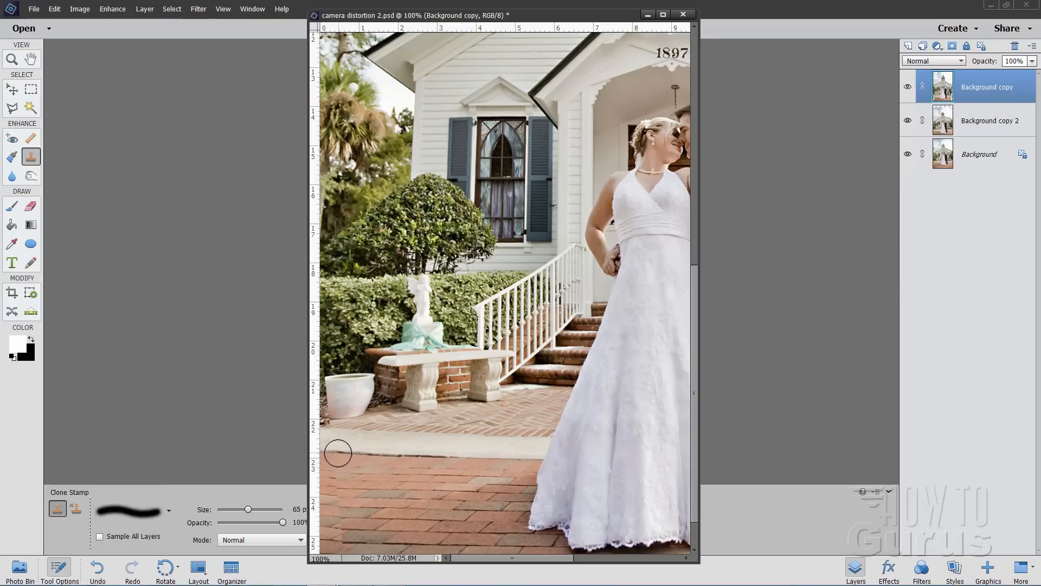
left_click_drag(334, 452, 334, 538)
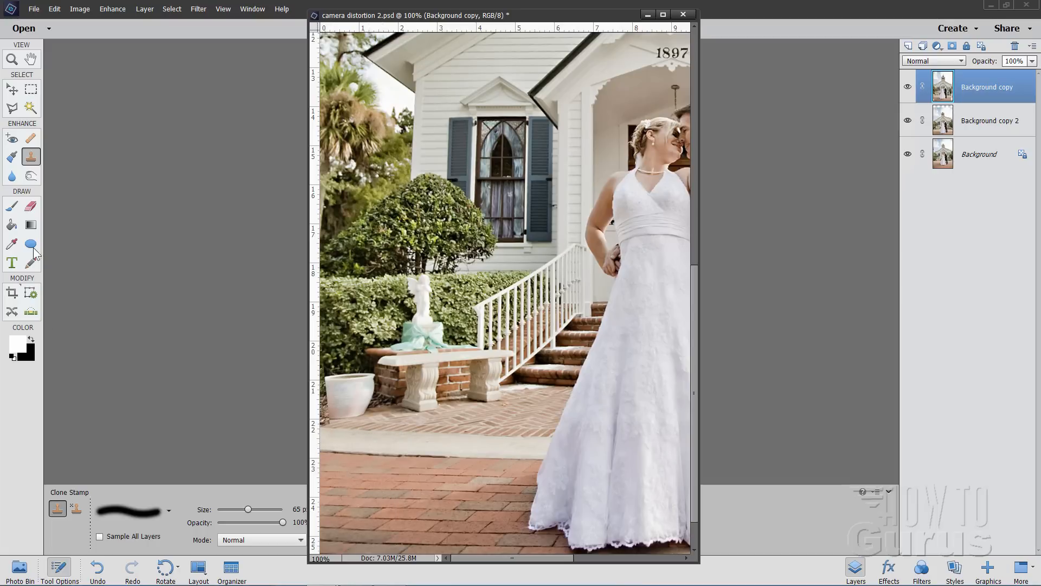
mouse_move(344, 407)
left_mouse_down()
mouse_move(331, 376)
mouse_move(362, 379)
left_mouse_up()
key("ctrl+z")
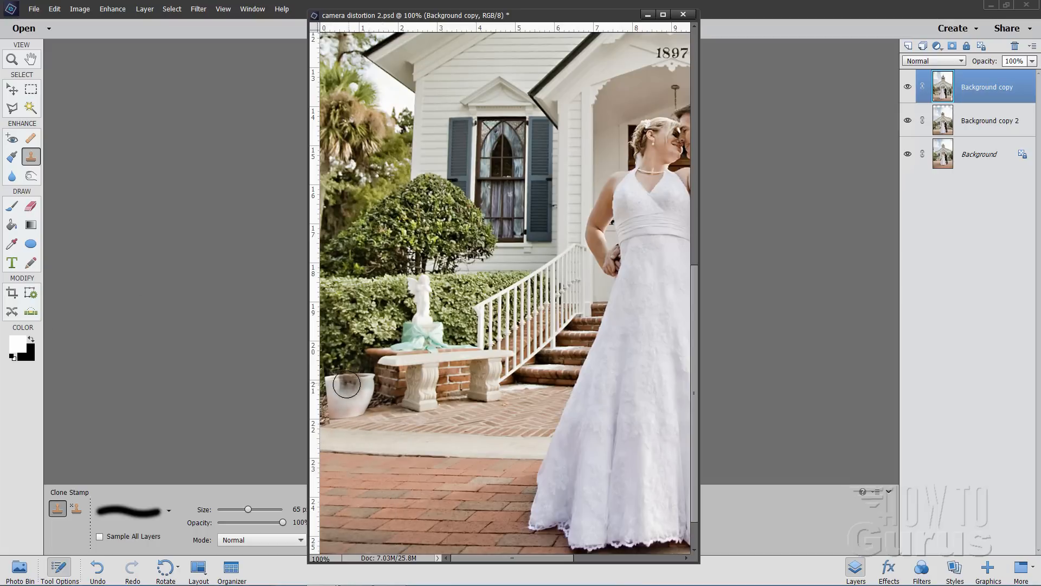
Reduce the Clone Stamp to 35 px and clone herringbone pavement over the mismatched seam below and beside the left flower pot.
left_click(12, 59)
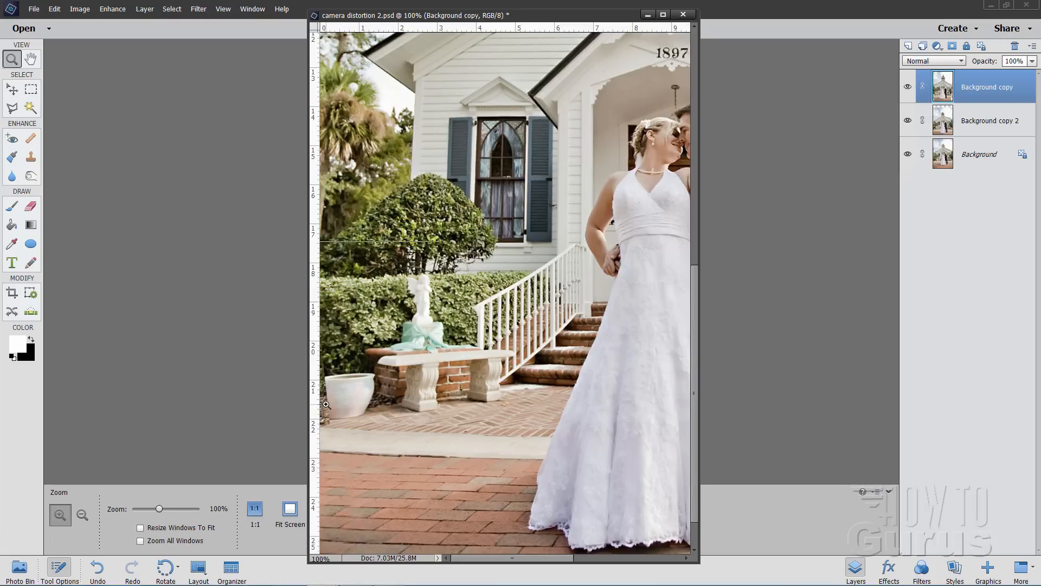
left_click(318, 409)
left_click(318, 402)
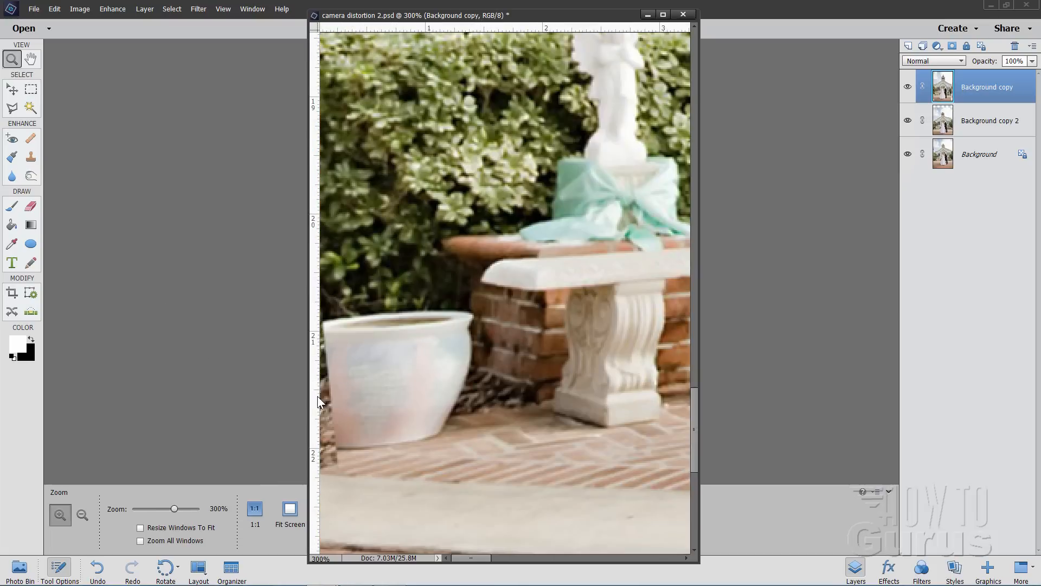
left_click(446, 558)
left_click(437, 558)
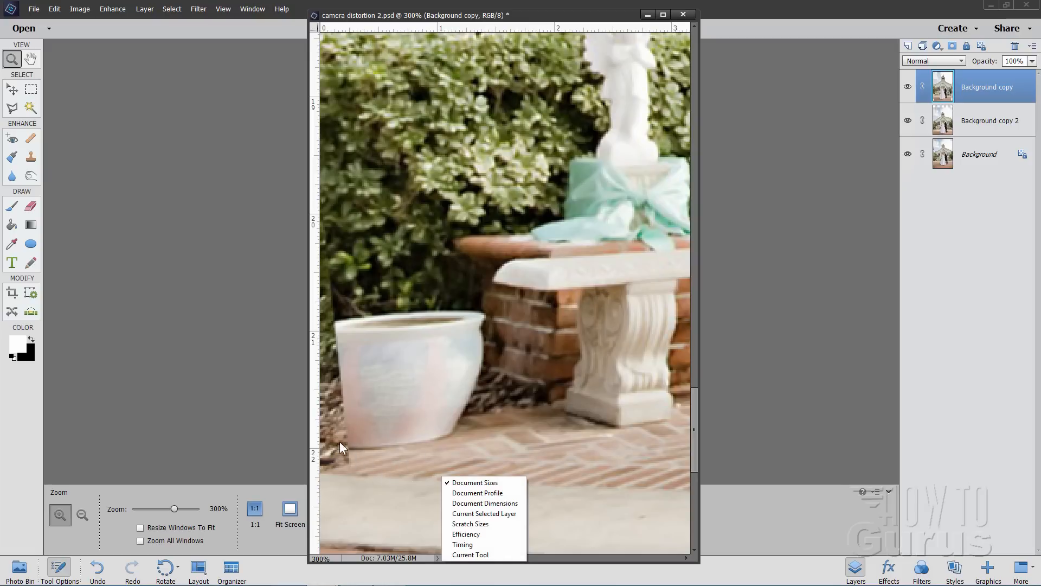
left_click(33, 157)
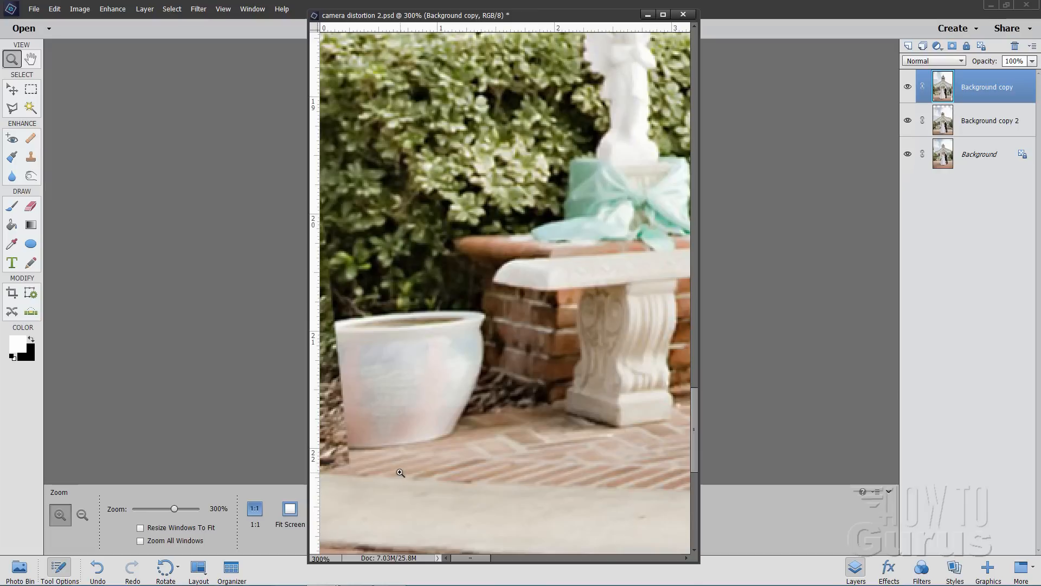
left_click(34, 157)
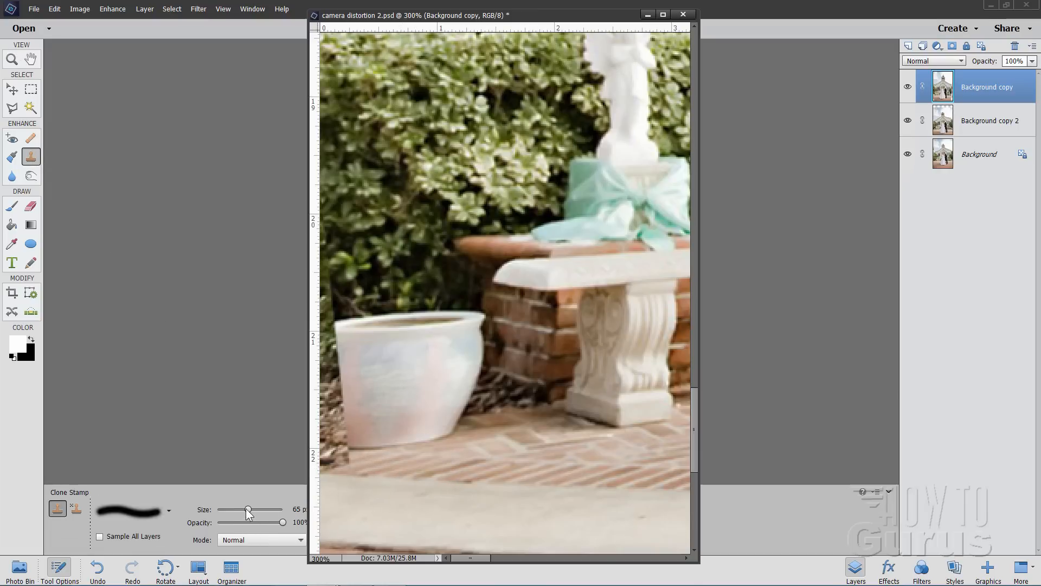
left_click_drag(241, 507, 236, 506)
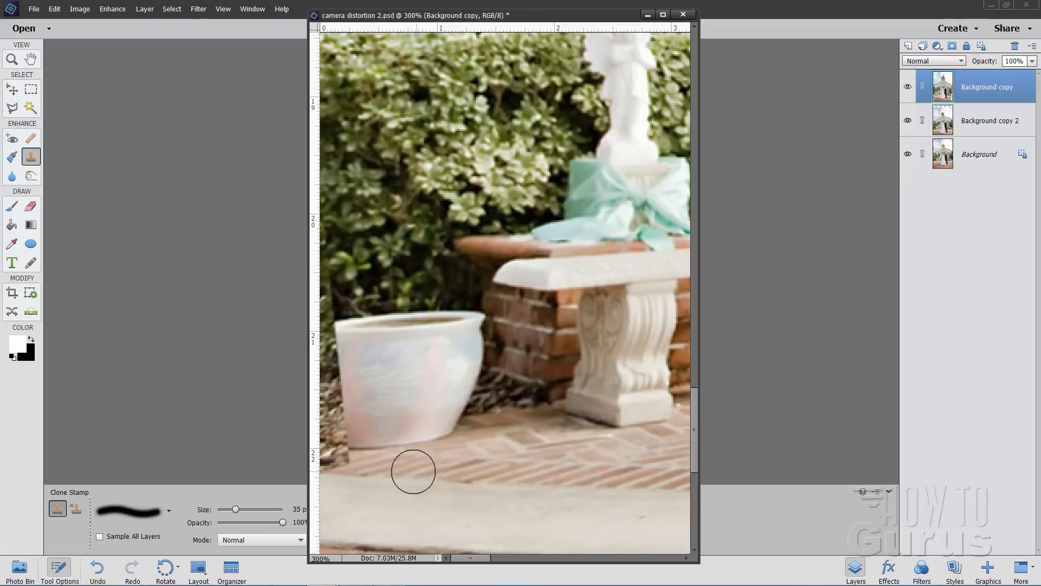
left_click(381, 478, "alt")
left_click(344, 474)
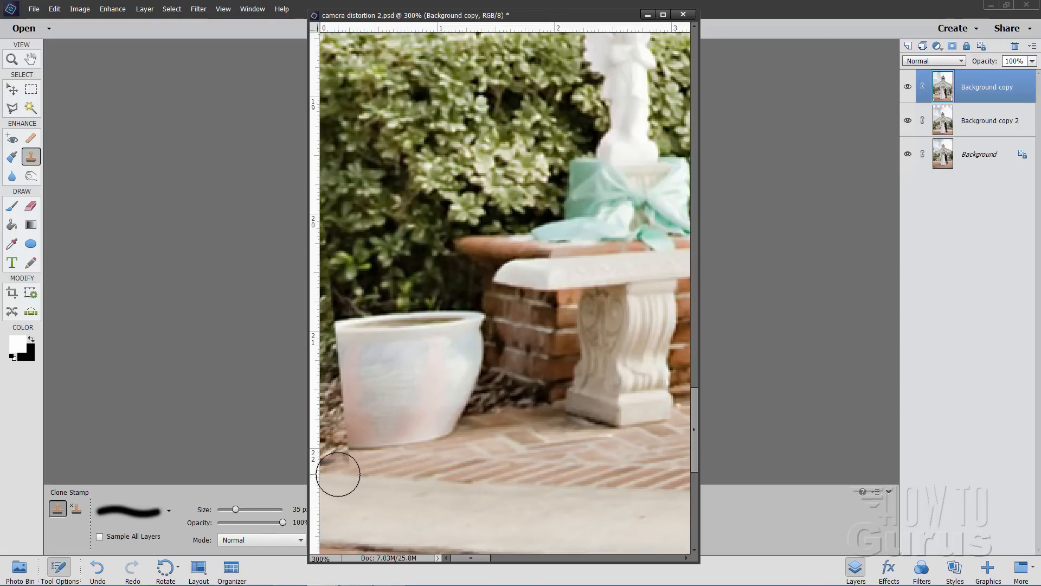
mouse_move(337, 465)
left_mouse_down()
mouse_move(336, 451)
mouse_move(335, 470)
left_mouse_up()
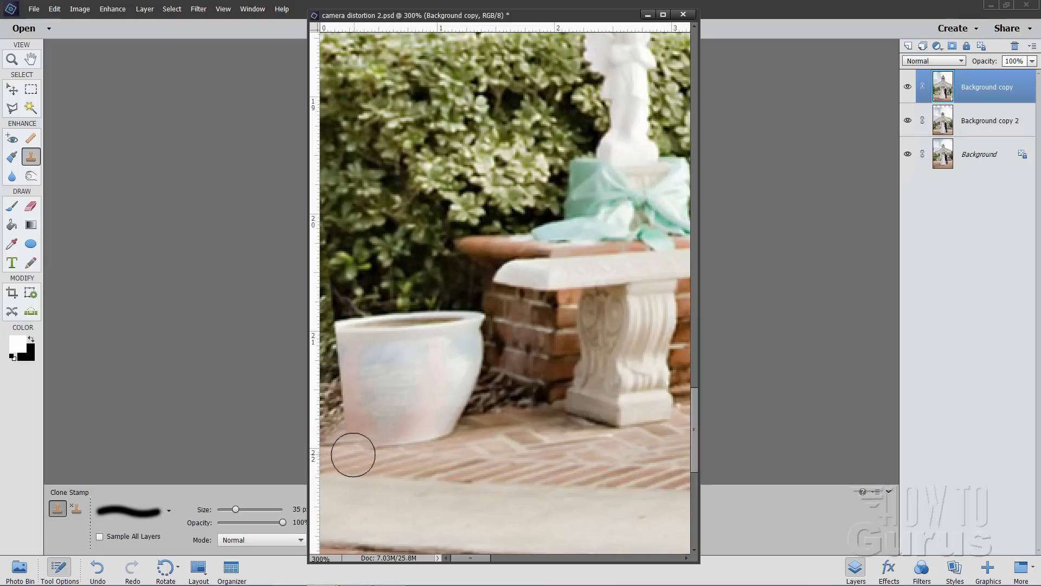
Clone hedge foliage over the seam at the photo's left edge above the flower pot.
left_click(362, 256, "alt")
left_click_drag(335, 282, 325, 308)
left_click_drag(325, 257, 321, 228)
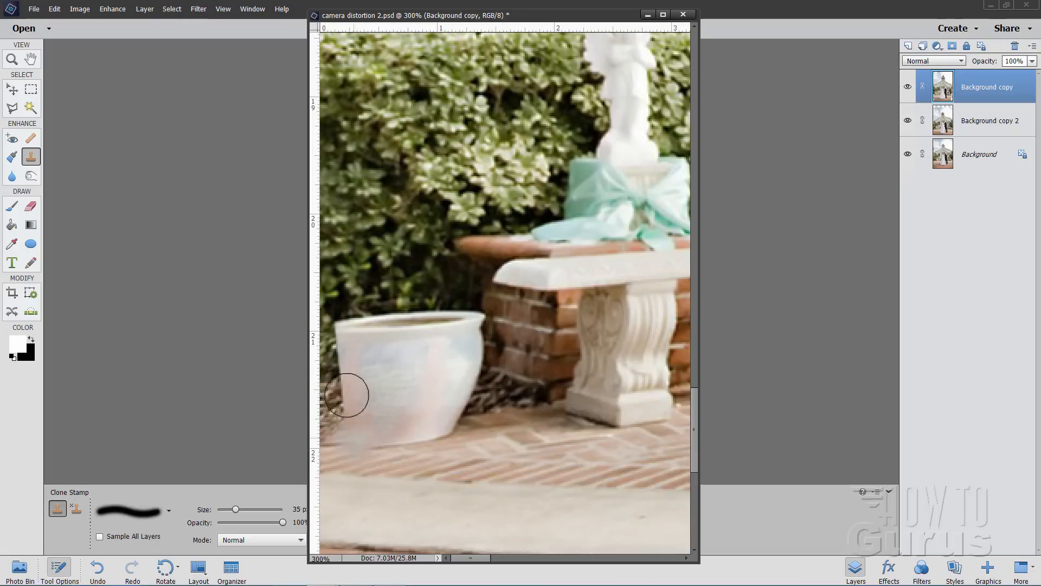
Select the right half of the left flower pot with the Polygonal Lasso, following its rim, side and base.
left_click(19, 109)
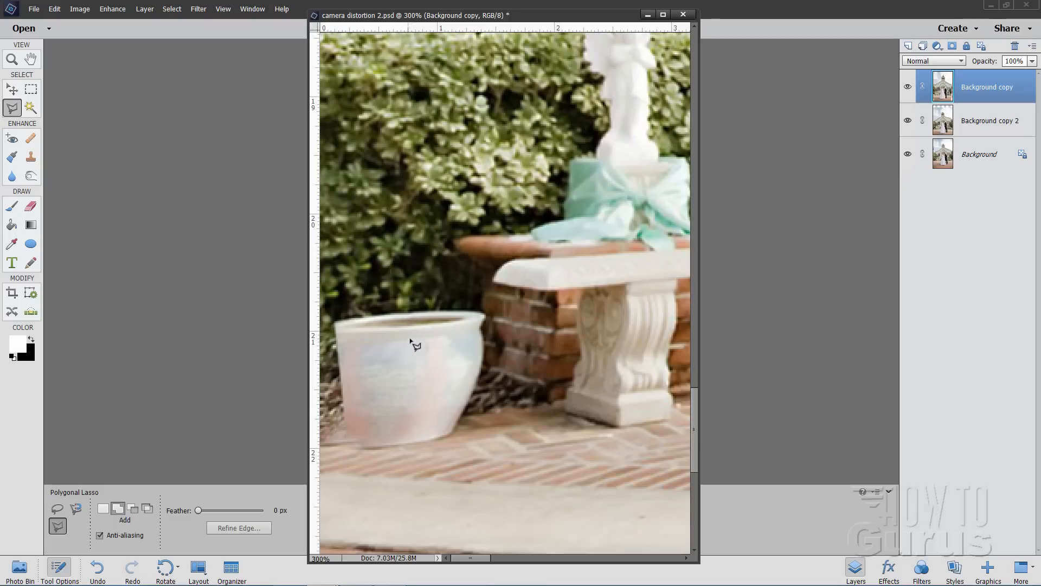
left_click(405, 310)
left_click(415, 442)
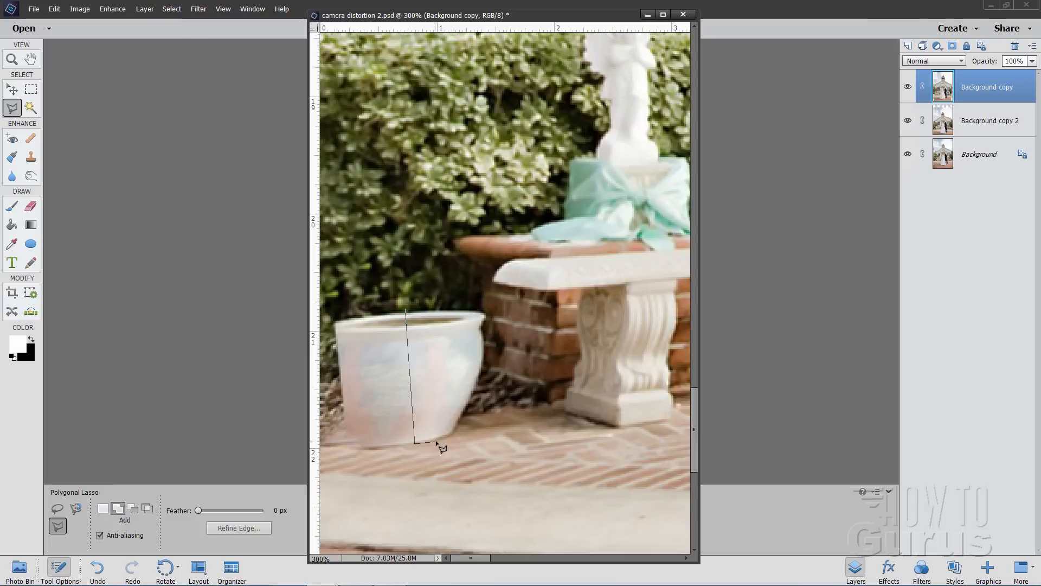
left_click(447, 436)
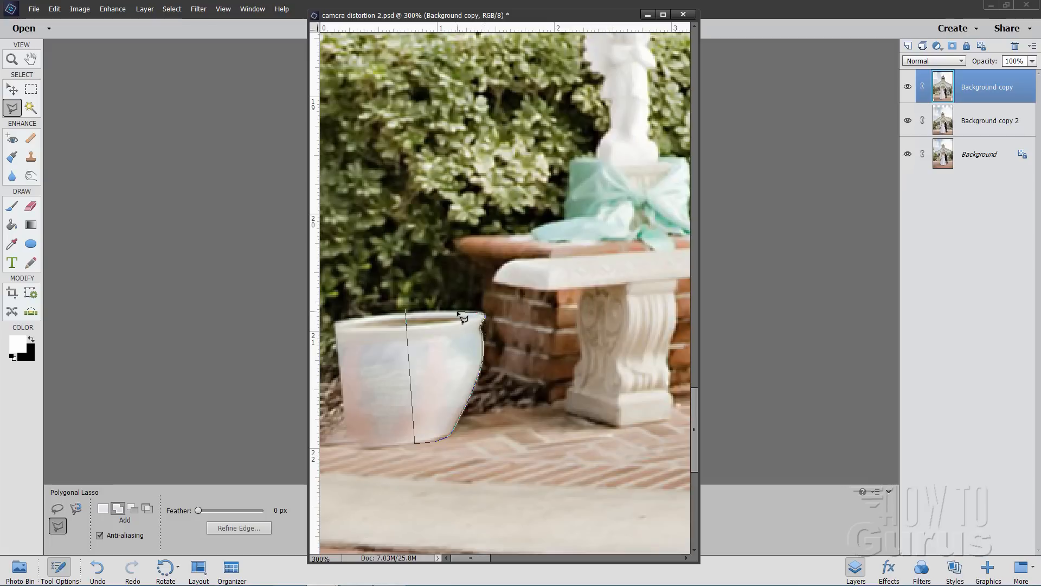
left_click(406, 312)
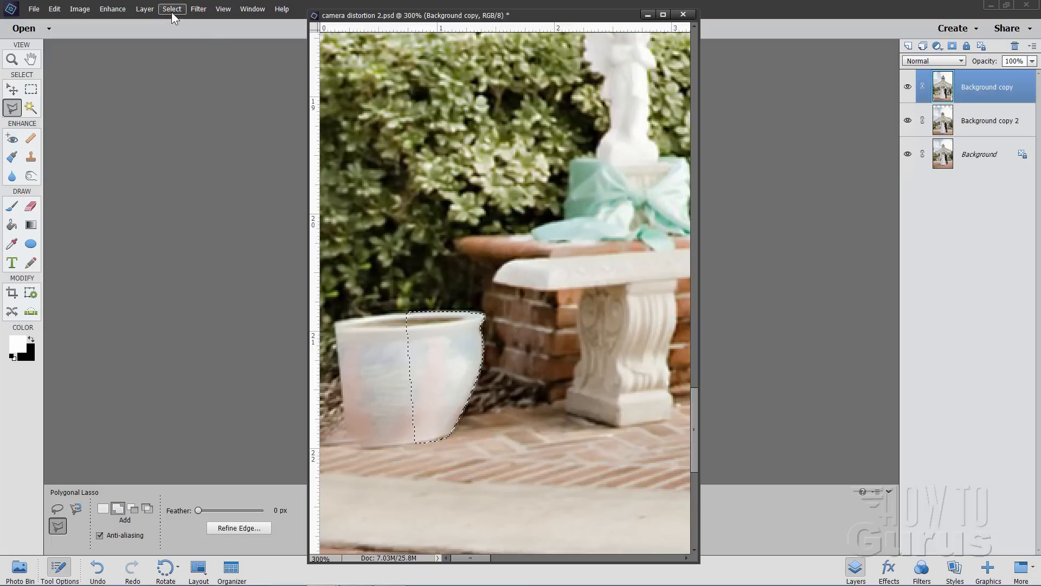
Copy the selected pot half onto a new layer and move the copy beside the original pot.
left_click(148, 10)
mouse_move(165, 22)
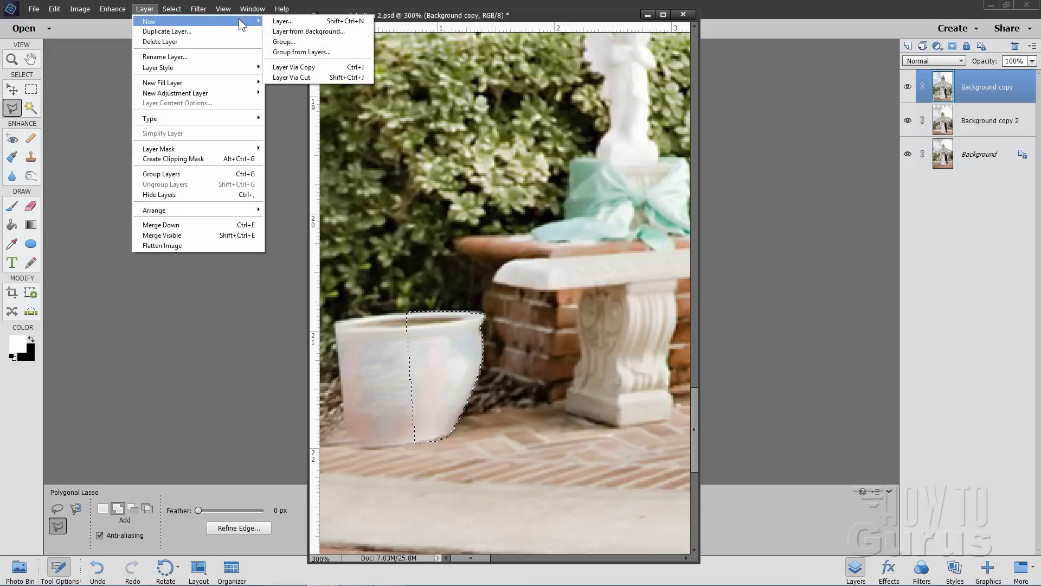
left_click(305, 67)
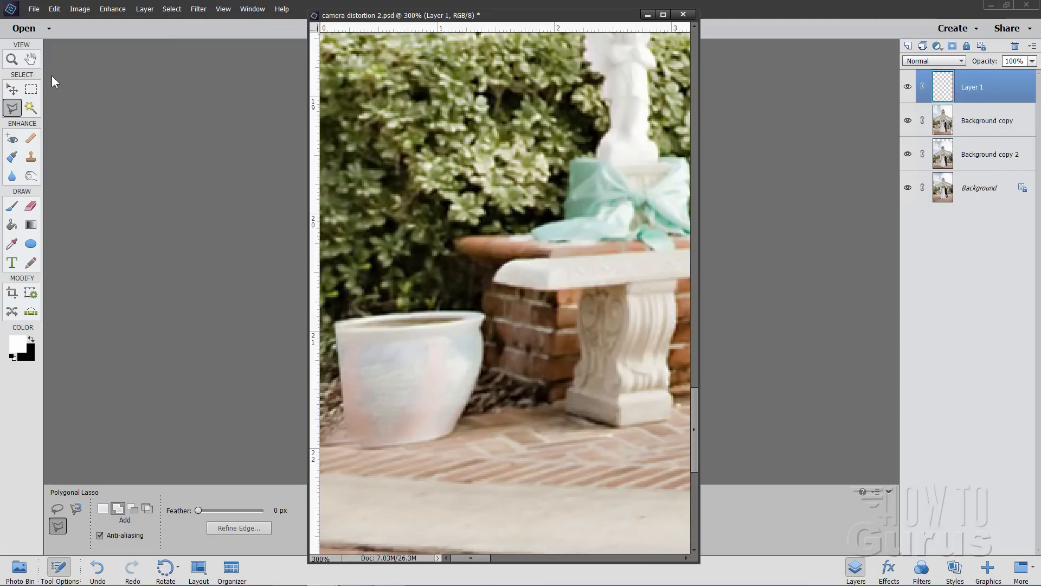
left_click(15, 90)
left_click_drag(479, 364, 539, 396)
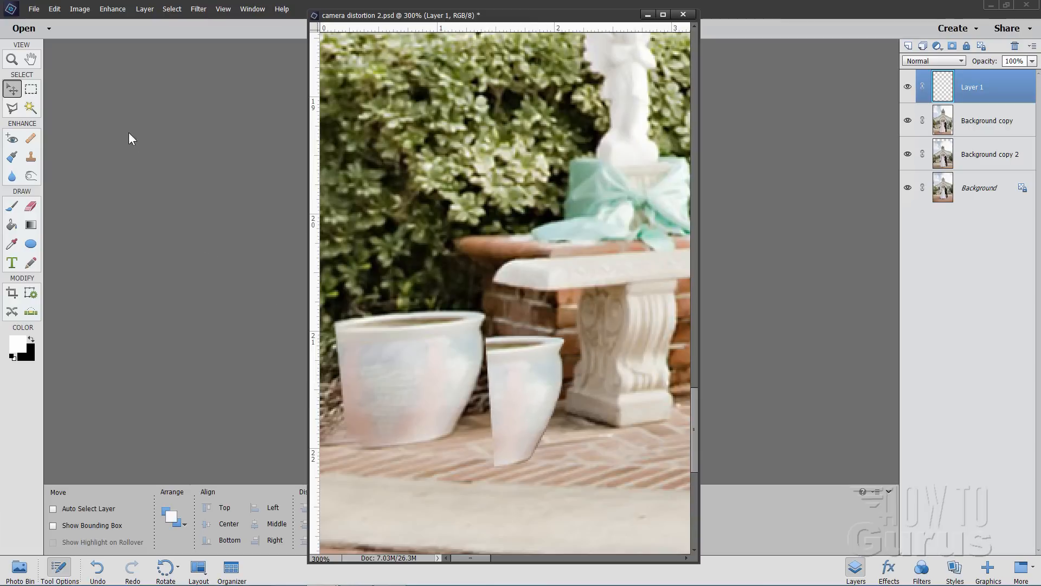
Flip the copied pot half horizontally and place it over the left half of the original pot.
left_click(79, 9)
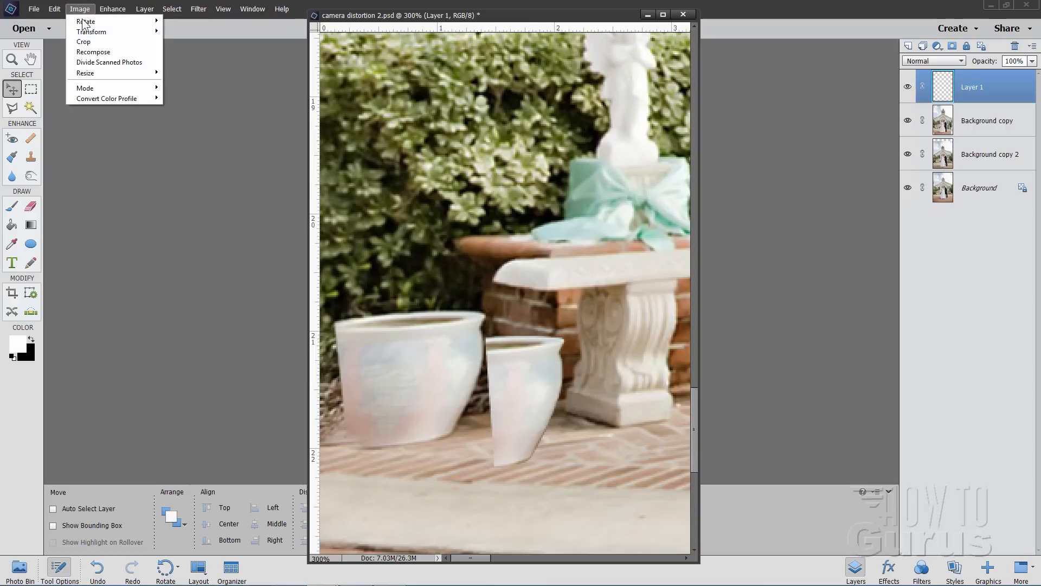
mouse_move(84, 23)
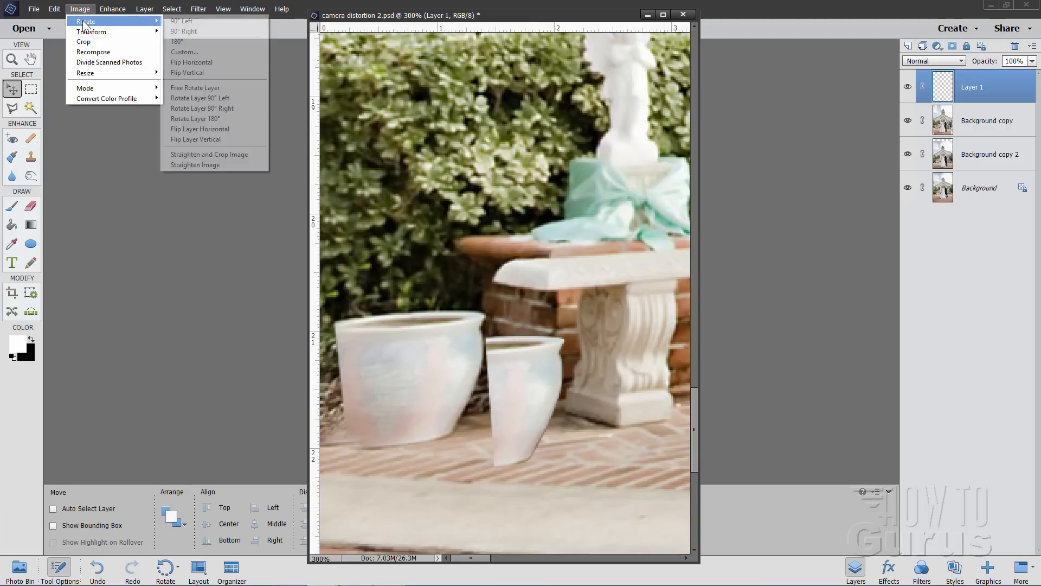
left_click(206, 129)
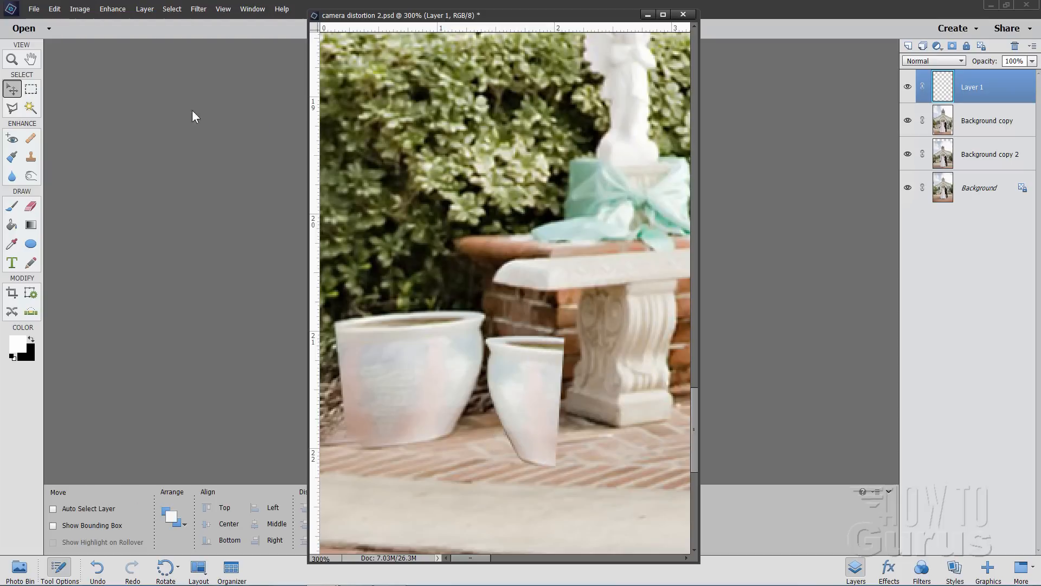
left_click_drag(531, 374, 365, 353)
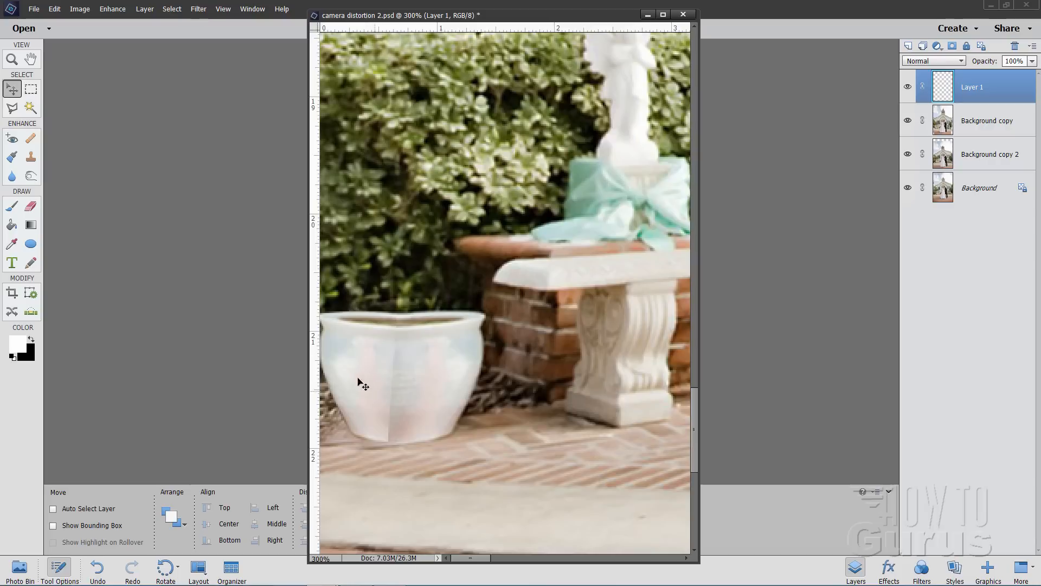
Distort the mirrored pot half by slanting its outer side slightly downward to align its rim and base with the original, and apply the transform.
left_click(77, 10)
mouse_move(85, 33)
left_click(192, 51)
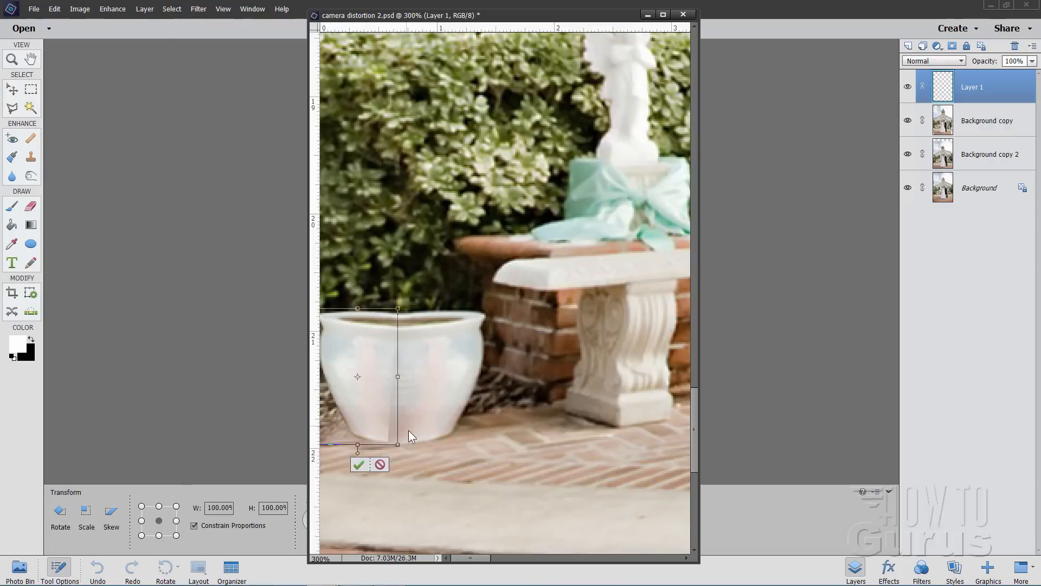
left_click_drag(400, 380, 381, 397)
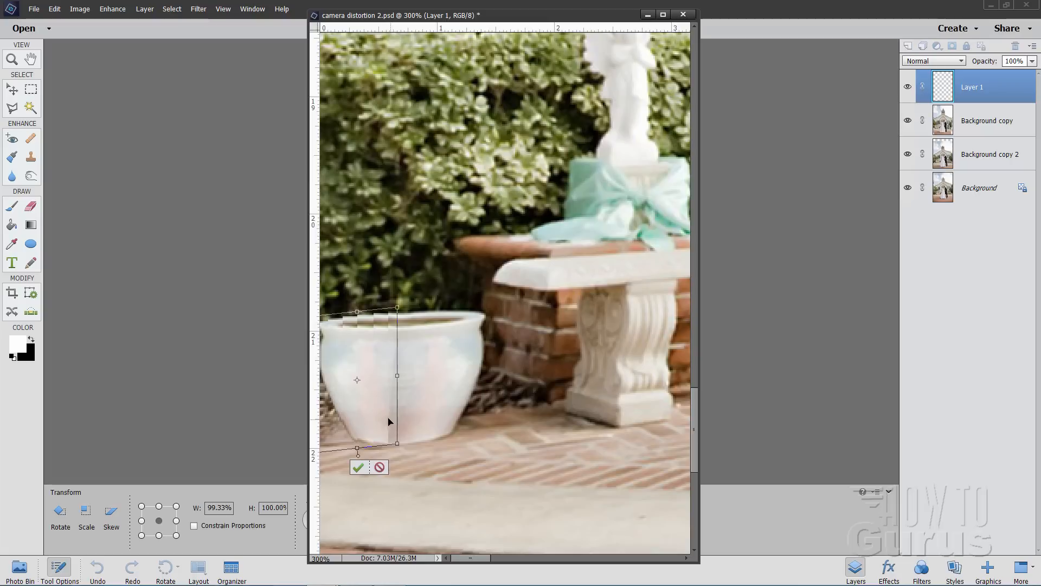
left_click_drag(359, 448, 360, 448)
left_click(362, 467)
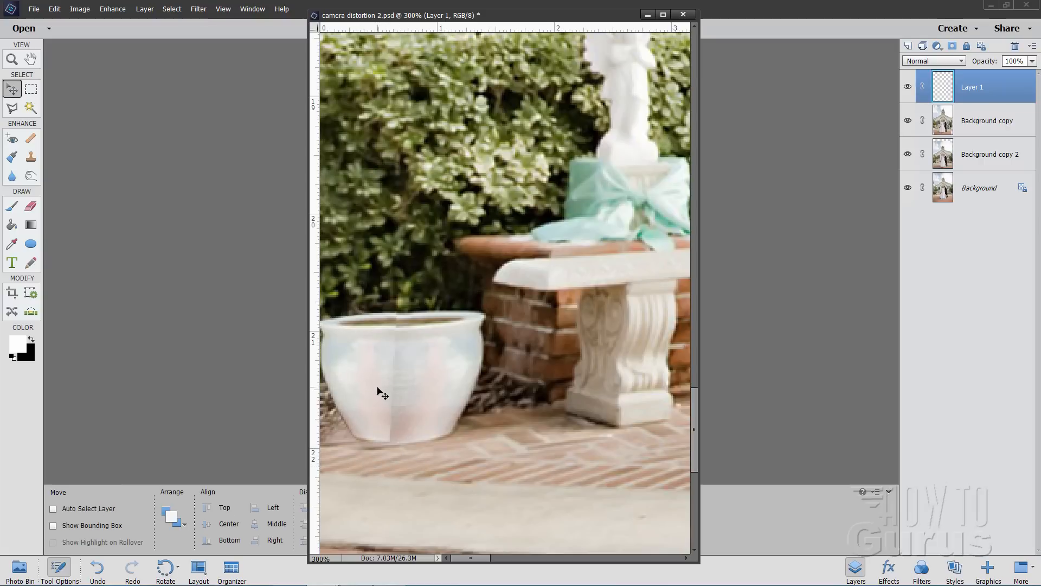
Align the mirrored half with the original flower pot and merge its layer with Background copy.
left_click_drag(378, 388, 377, 388)
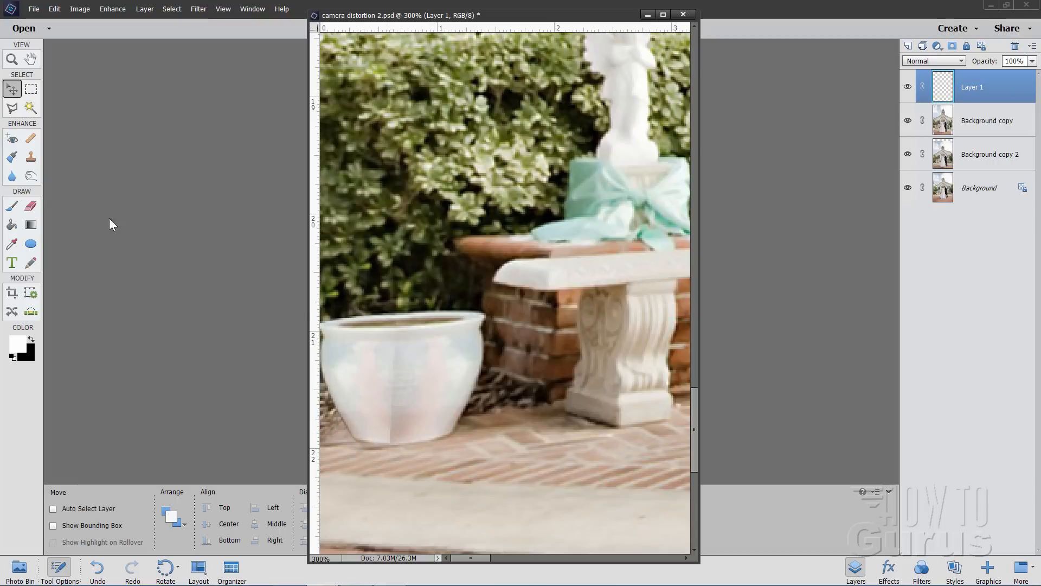
left_click(30, 157)
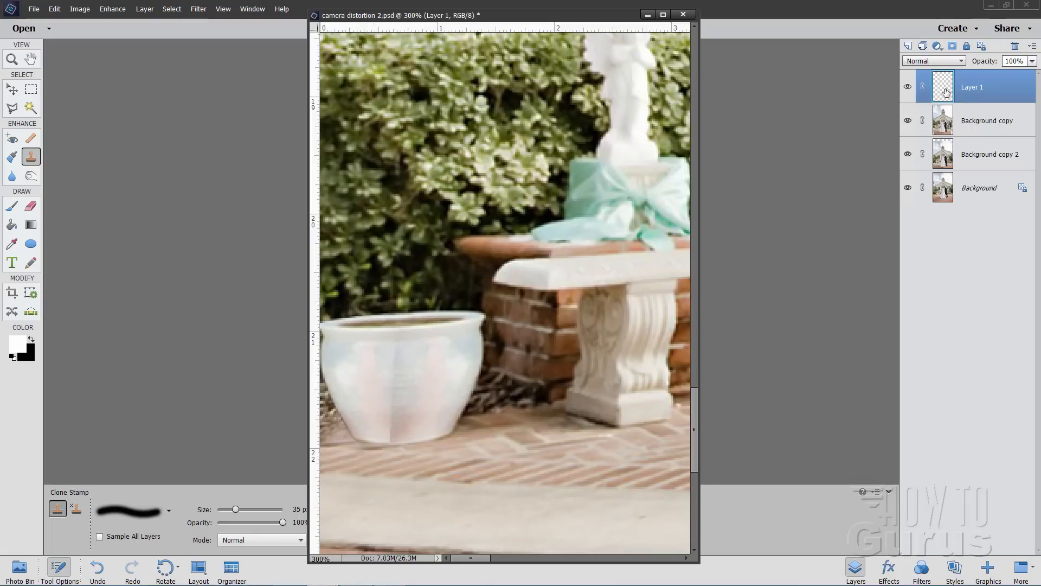
mouse_move(432, 381)
left_mouse_down()
mouse_move(400, 378)
mouse_move(431, 373)
mouse_move(376, 331)
mouse_move(421, 390)
mouse_move(428, 381)
mouse_move(413, 394)
mouse_move(396, 351)
mouse_move(391, 428)
left_mouse_up()
left_click(985, 115, "ctrl")
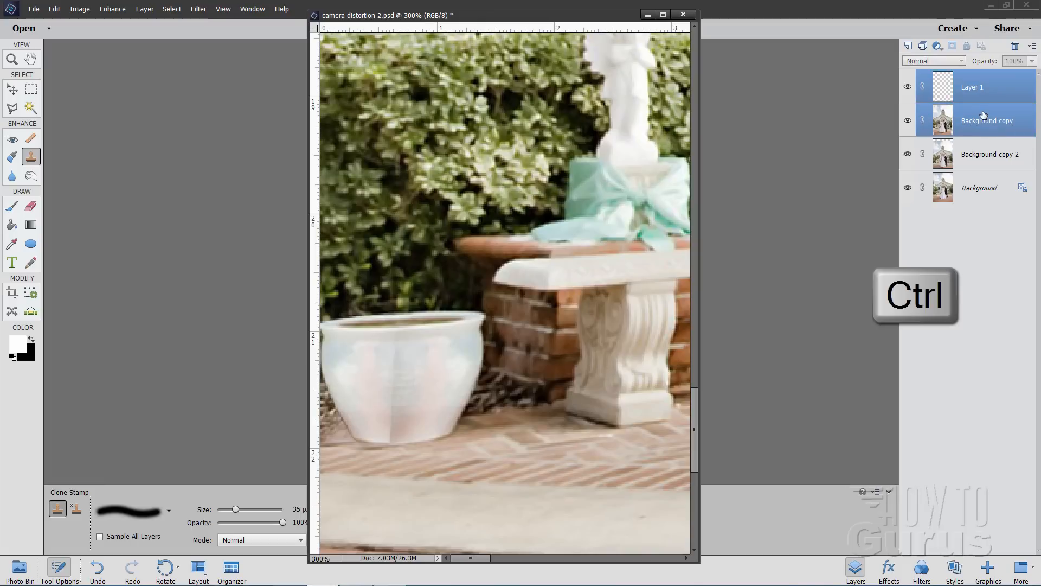
right_click(970, 89)
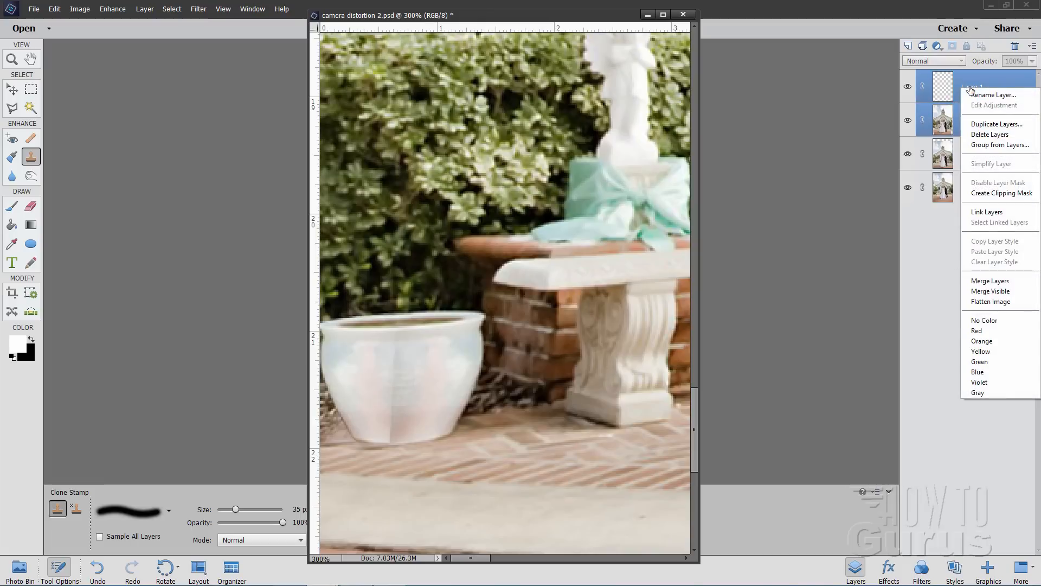
left_click(985, 281)
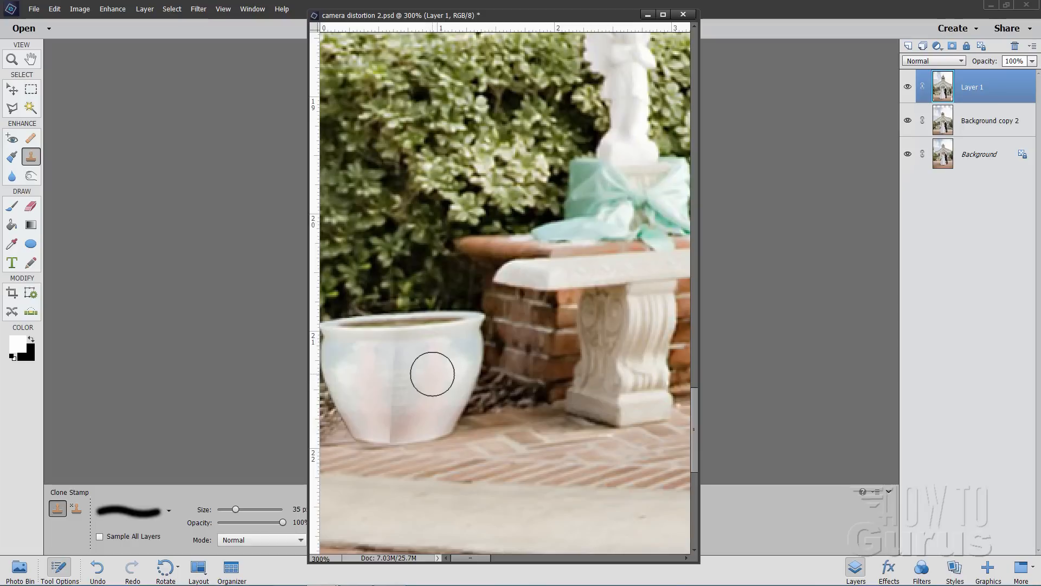
Blend the seam down the middle of the flower pot using the Clone Stamp with a 23 px brush.
left_click_drag(230, 510, 229, 509)
left_click(432, 374, "alt")
mouse_move(400, 384)
left_mouse_down()
mouse_move(398, 362)
mouse_move(391, 429)
mouse_move(413, 416)
left_mouse_up()
left_click(423, 387, "alt")
left_click(405, 416, "alt")
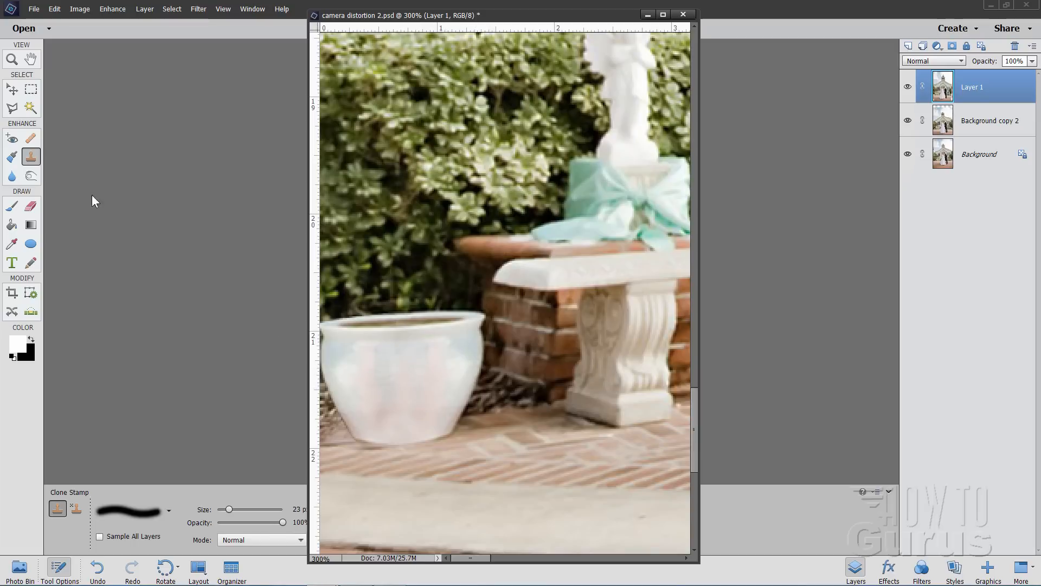
Examine the photo's right side for mismatched seams in the brick paving, flower pots, brick ledge and hedge.
left_click(11, 59)
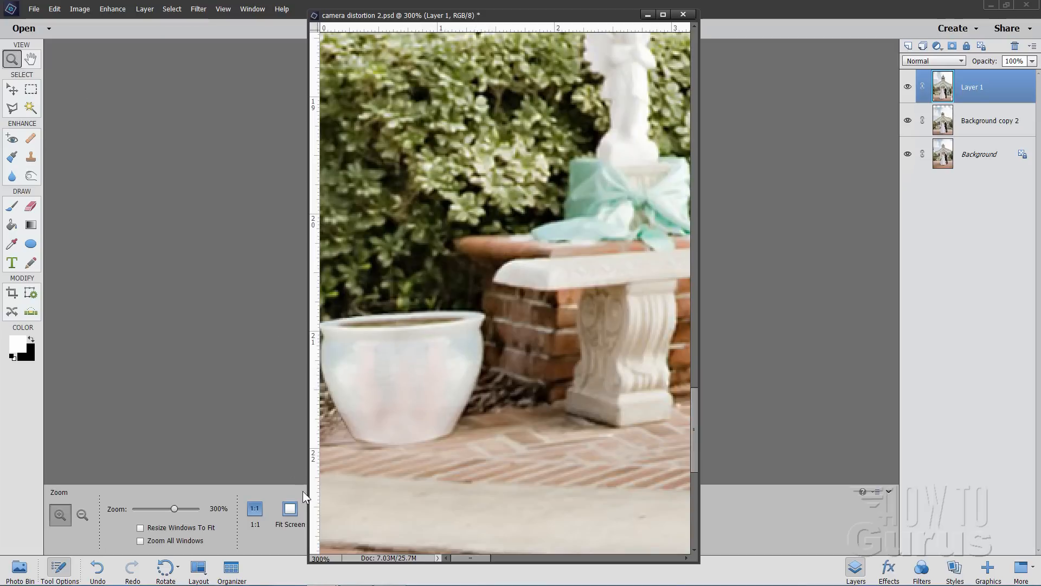
left_click(291, 509)
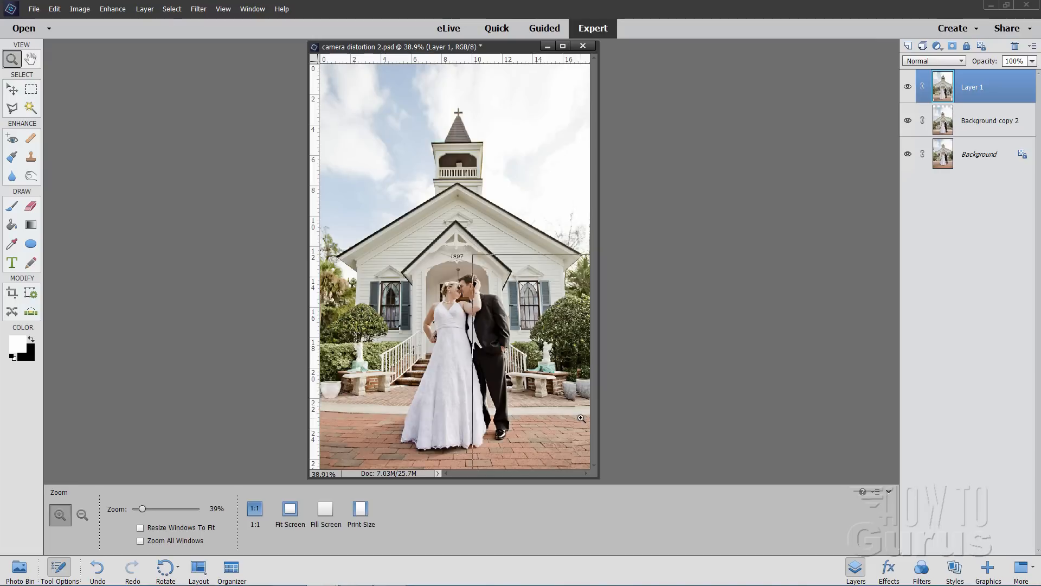
left_click(580, 419)
left_click(578, 422)
left_click(578, 422)
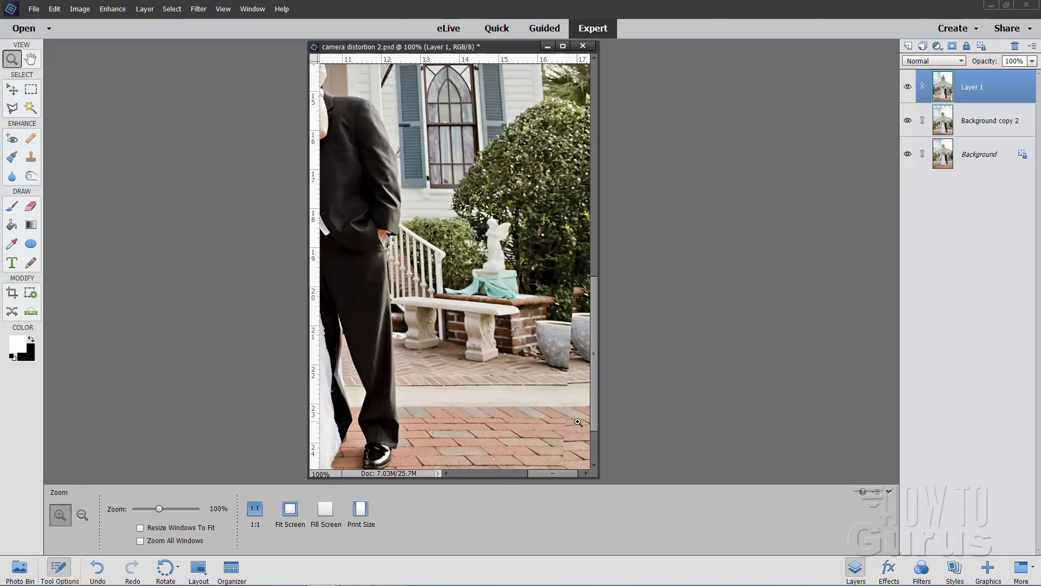
left_click(578, 421)
left_click_drag(601, 478, 735, 550)
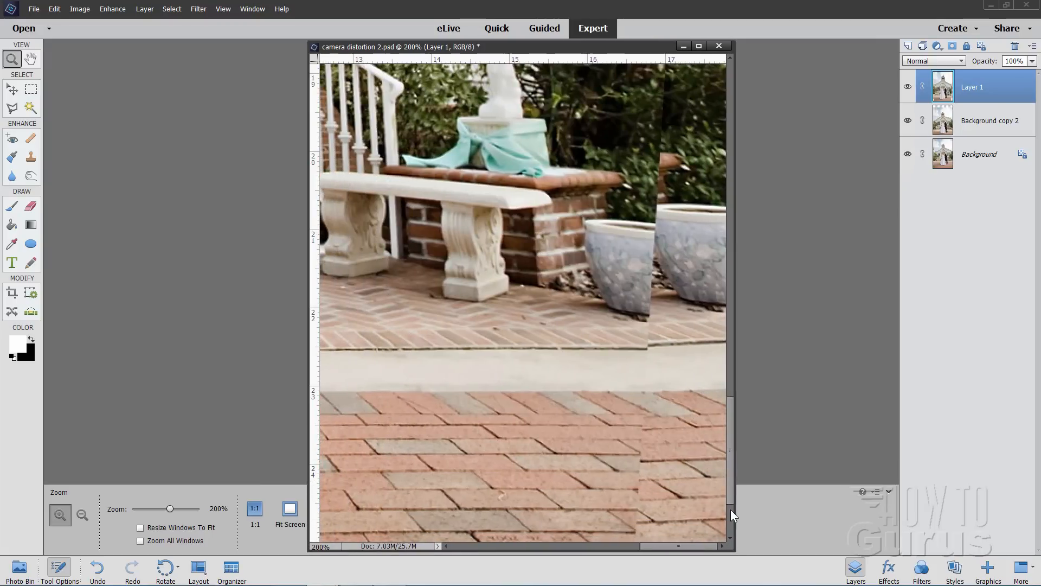
left_click_drag(728, 499, 727, 538)
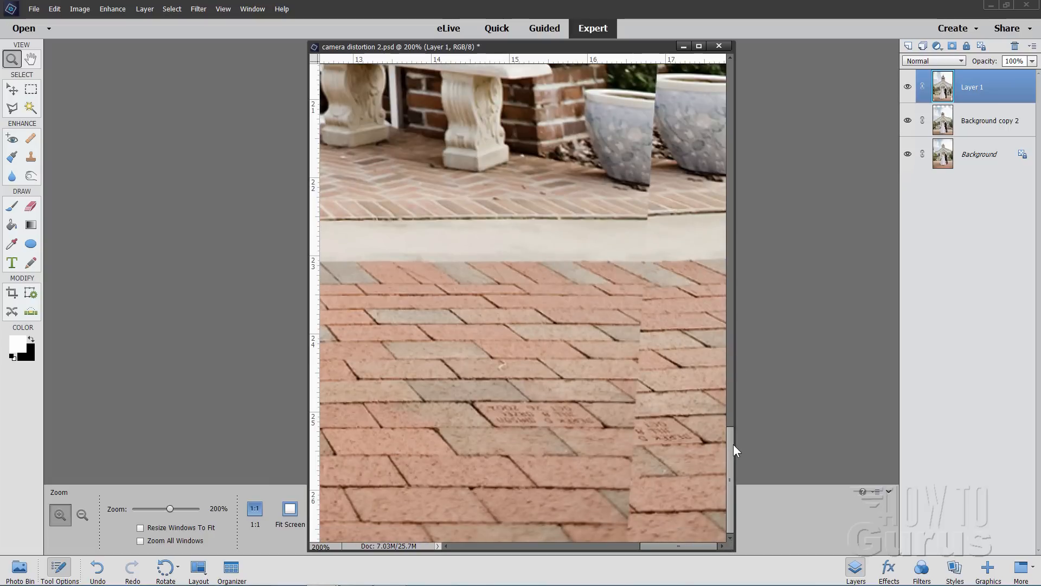
left_click_drag(730, 421, 728, 370)
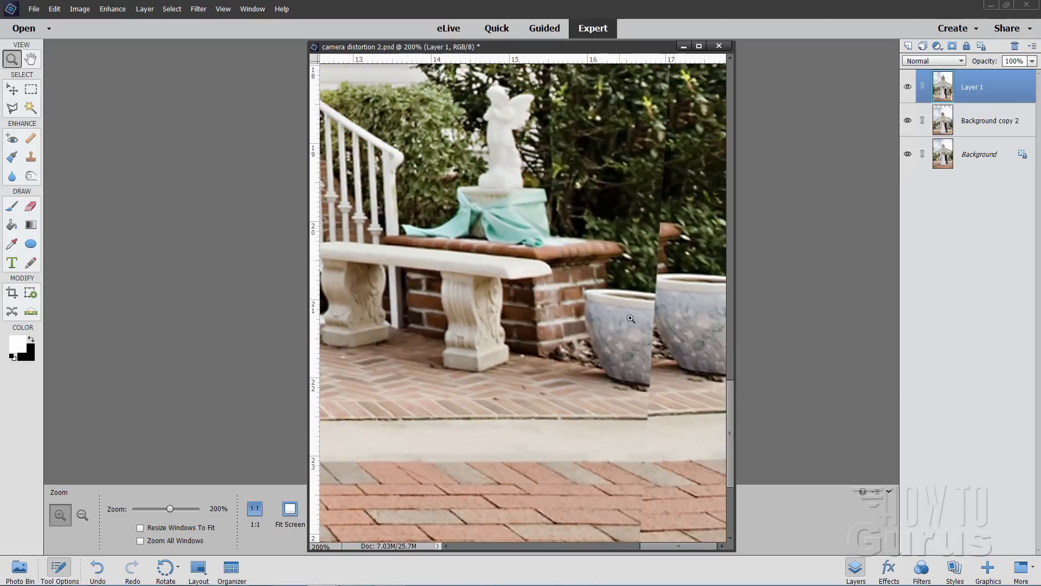
left_click_drag(730, 439, 729, 405)
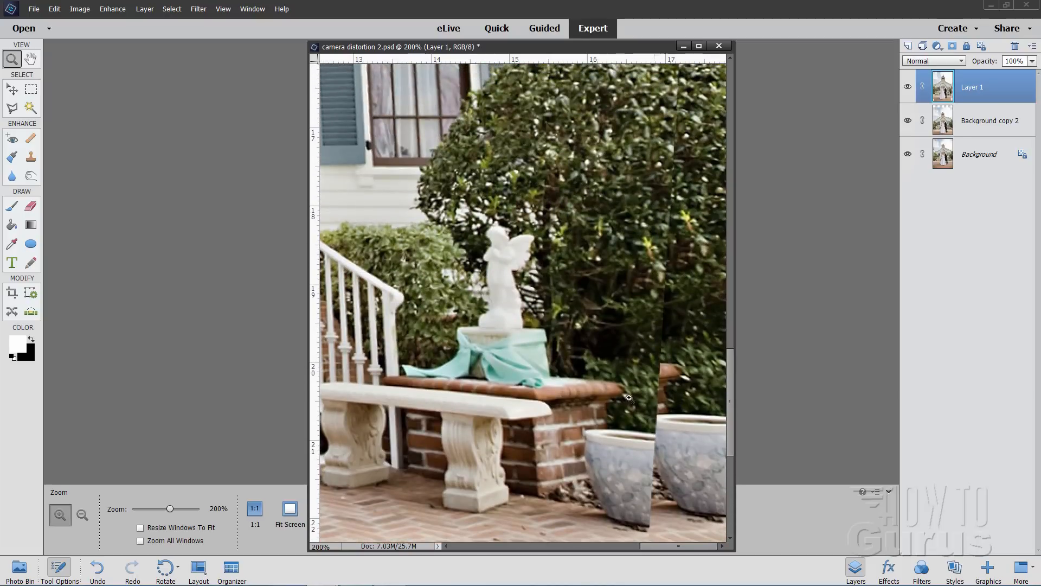
left_click_drag(731, 376, 730, 379)
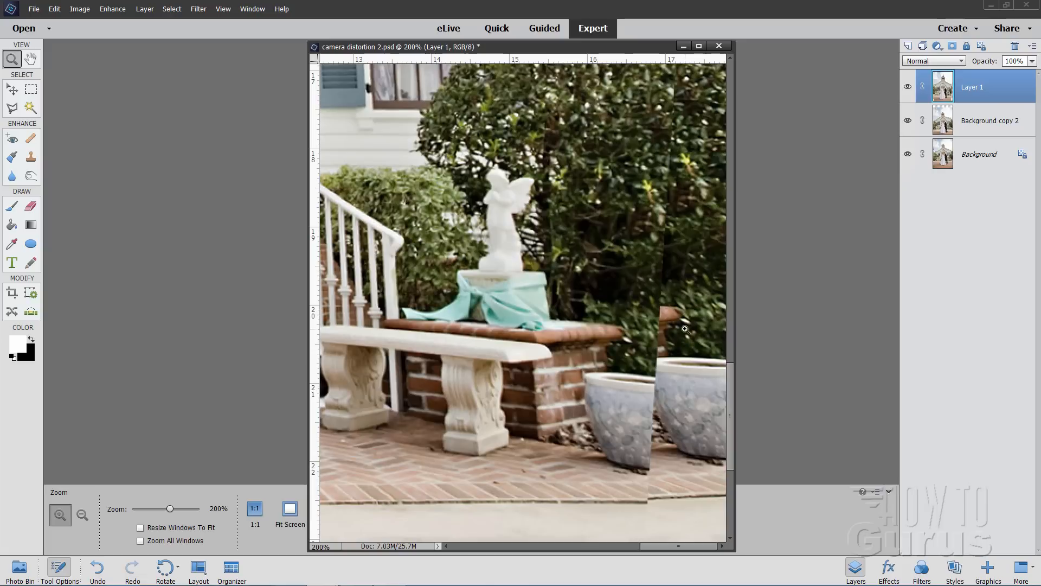
Clone hedge foliage over the stray brick ledge piece and the vertical seam above the right-hand pots, using a 40 px brush.
left_click(31, 158)
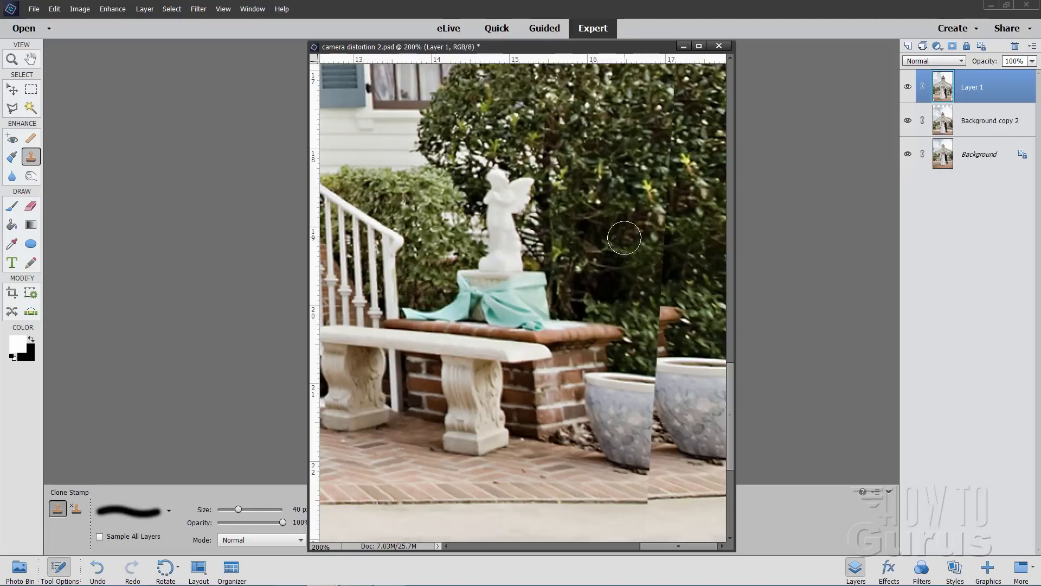
key("alt")
left_click(624, 237, "alt")
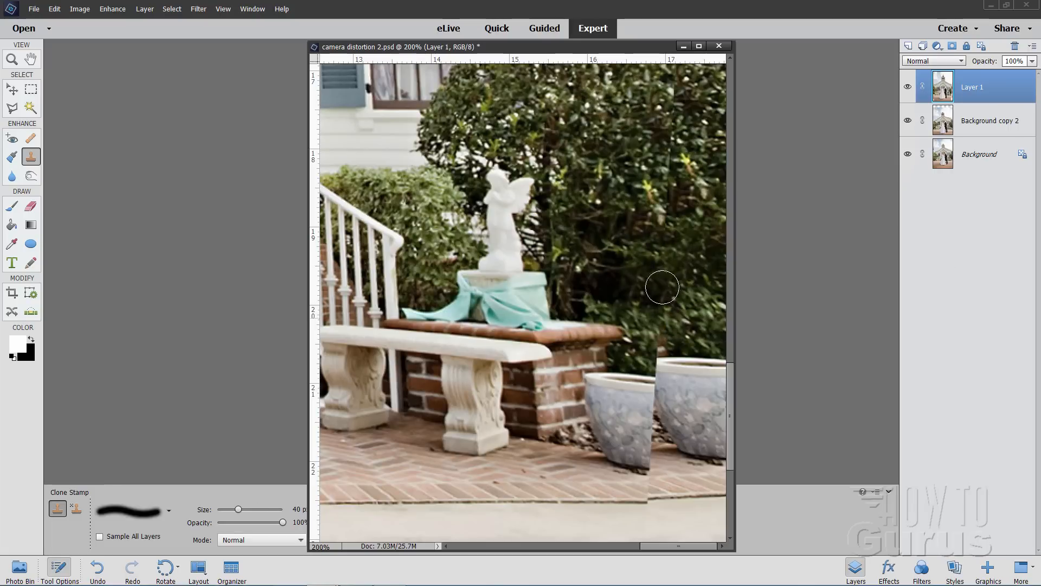
left_click(643, 203, "alt")
mouse_move(667, 210)
left_mouse_down()
mouse_move(655, 192)
mouse_move(663, 143)
left_mouse_up()
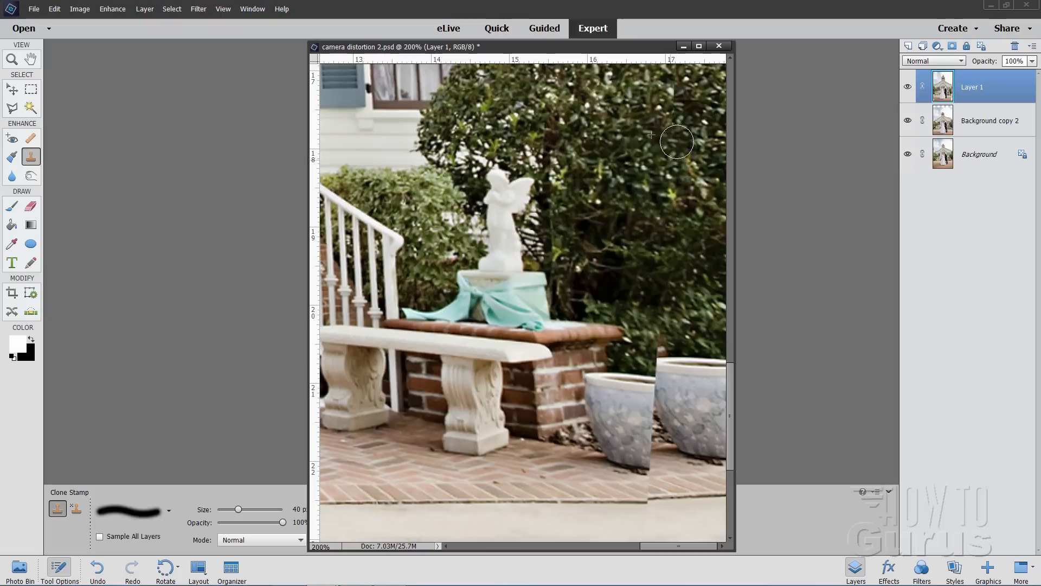
Clone dark foliage over the outermost flower pot at the photo's right edge.
left_click(639, 302, "alt")
mouse_move(669, 337)
left_mouse_down()
mouse_move(670, 365)
mouse_move(679, 347)
mouse_move(698, 381)
mouse_move(682, 397)
mouse_move(711, 362)
left_mouse_up()
left_click(647, 275, "alt")
left_click(693, 345, "alt")
Clone leaves and palm fronds over the seam running through the hedge top and the palm beside the church.
mouse_move(688, 395)
left_mouse_down()
mouse_move(696, 442)
mouse_move(718, 395)
mouse_move(690, 362)
mouse_move(733, 349)
mouse_move(732, 319)
left_mouse_up()
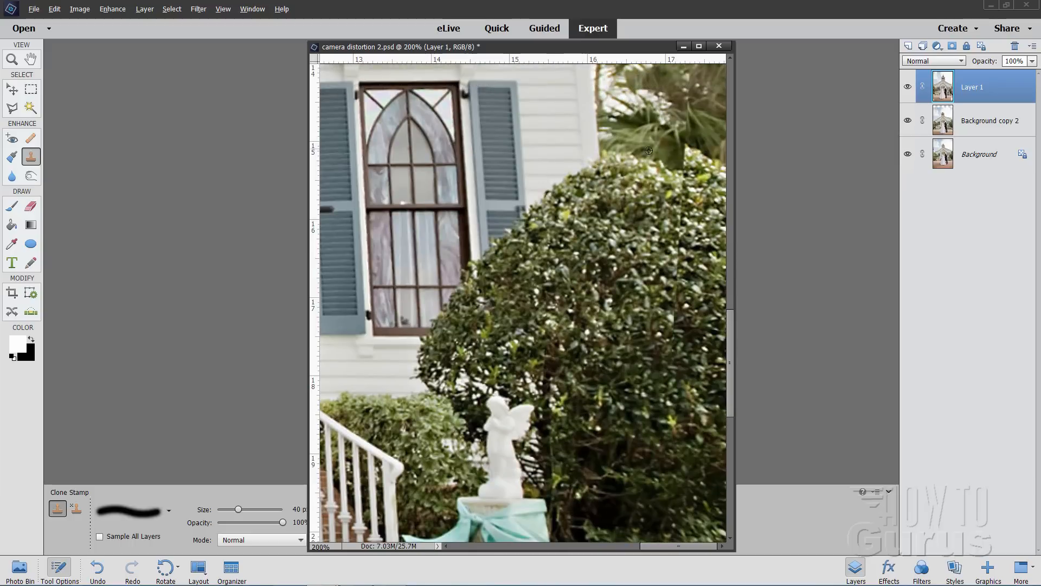
mouse_move(678, 178)
left_mouse_down()
mouse_move(706, 165)
mouse_move(711, 174)
mouse_move(670, 249)
mouse_move(679, 303)
mouse_move(670, 333)
mouse_move(731, 309)
mouse_move(731, 287)
left_mouse_up()
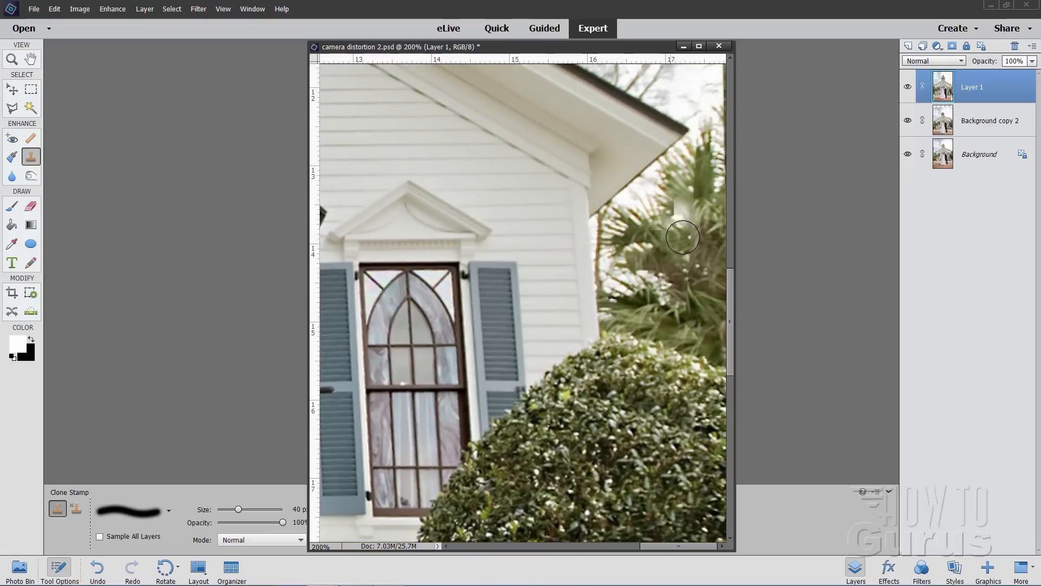
mouse_move(683, 274)
left_mouse_down()
mouse_move(694, 282)
mouse_move(682, 282)
left_mouse_up()
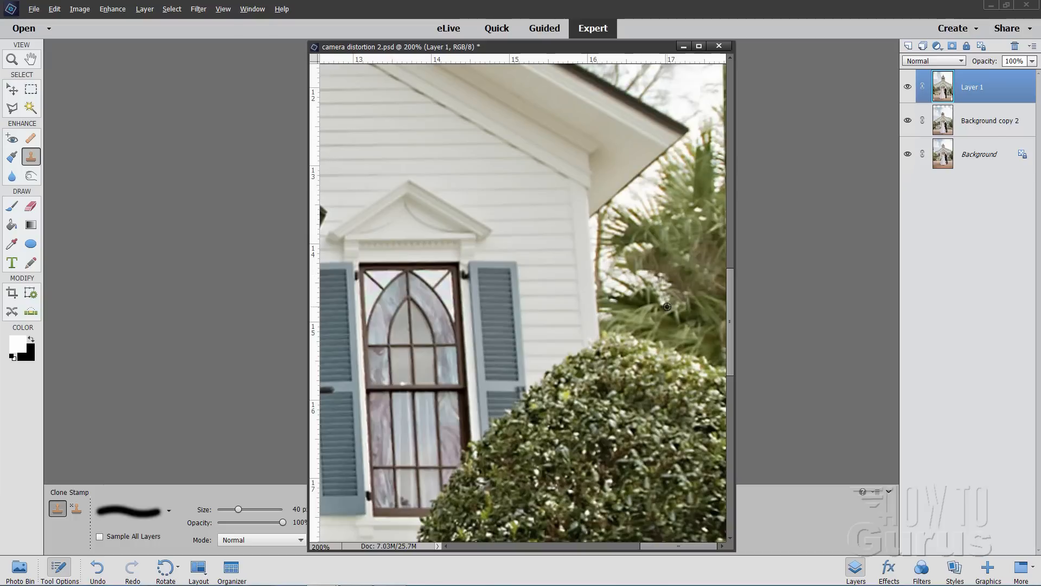
left_click(708, 207, "alt")
left_click(694, 180)
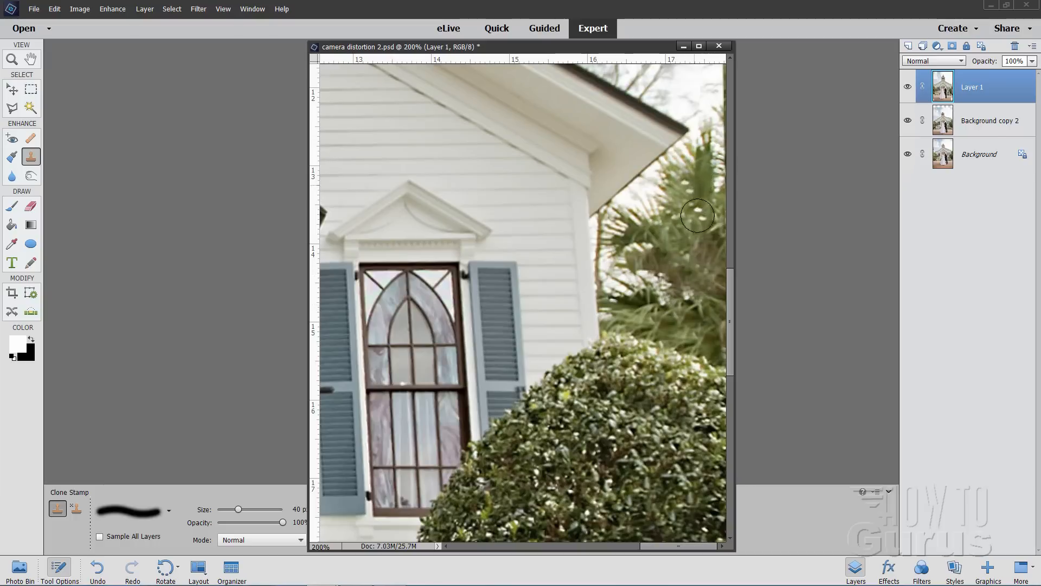
left_click(704, 186, "alt")
left_click(695, 186)
Clone bare branches and sky beyond the roof's lower end and cover the dark strip along the photo's right edge.
left_click_drag(727, 291, 728, 239)
left_click(708, 194)
left_click(661, 204, "alt")
mouse_move(698, 207)
left_mouse_down()
mouse_move(702, 217)
mouse_move(721, 159)
mouse_move(718, 210)
mouse_move(717, 109)
left_mouse_up()
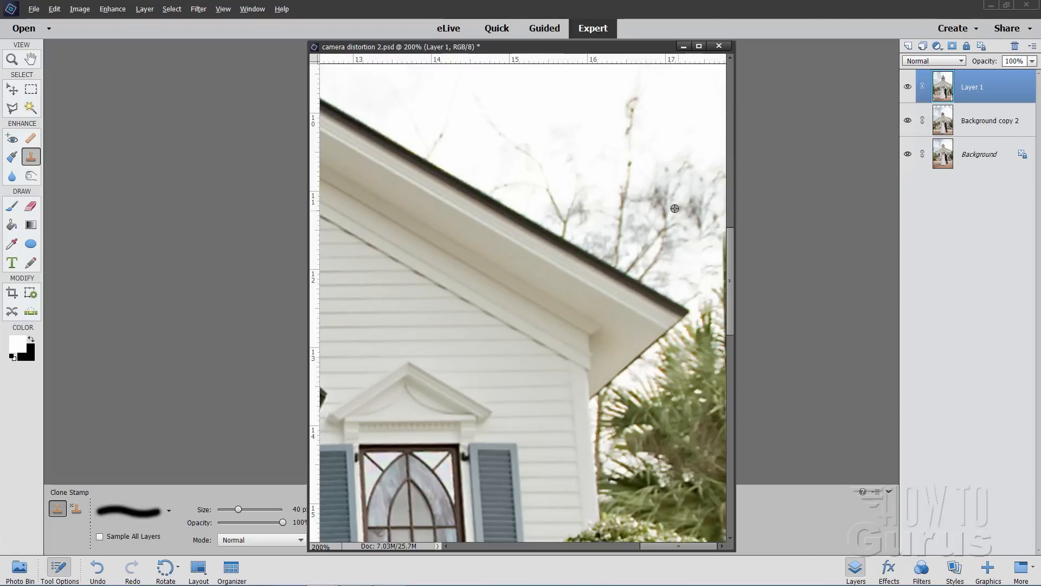
left_click(708, 248, "alt")
mouse_move(727, 264)
left_mouse_down()
mouse_move(726, 233)
mouse_move(732, 310)
left_mouse_up()
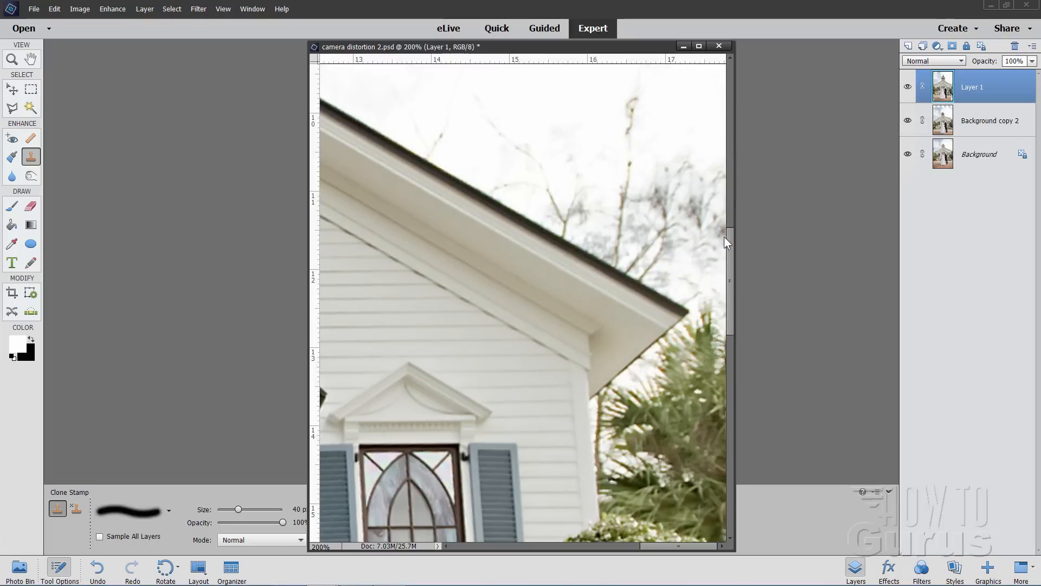
Clone sky and branch detail over the uneven patches between the roof tip and the photo's right edge.
left_click_drag(729, 245, 729, 235)
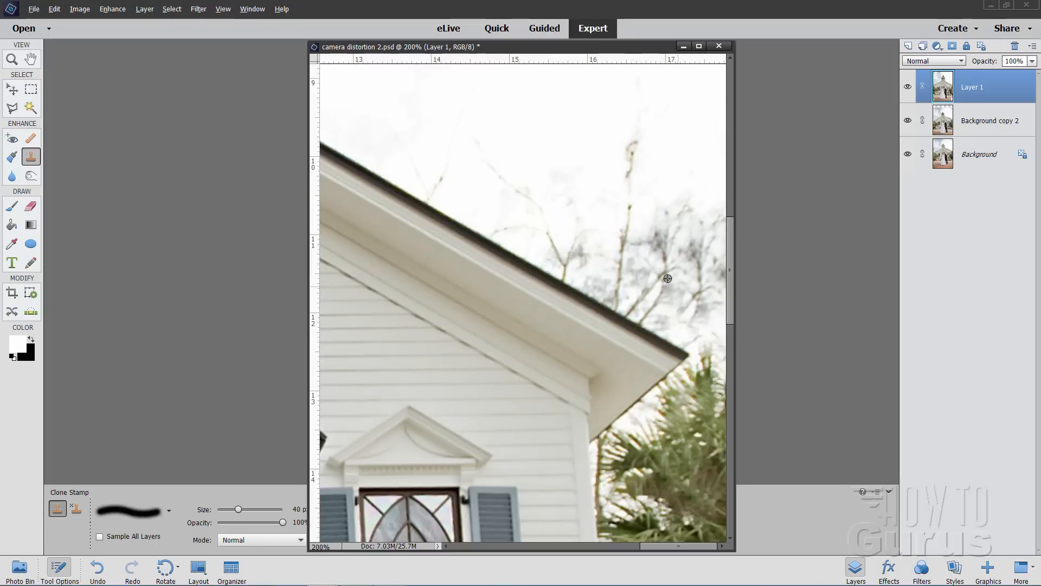
left_click(713, 271, "alt")
left_click_drag(692, 311, 685, 322)
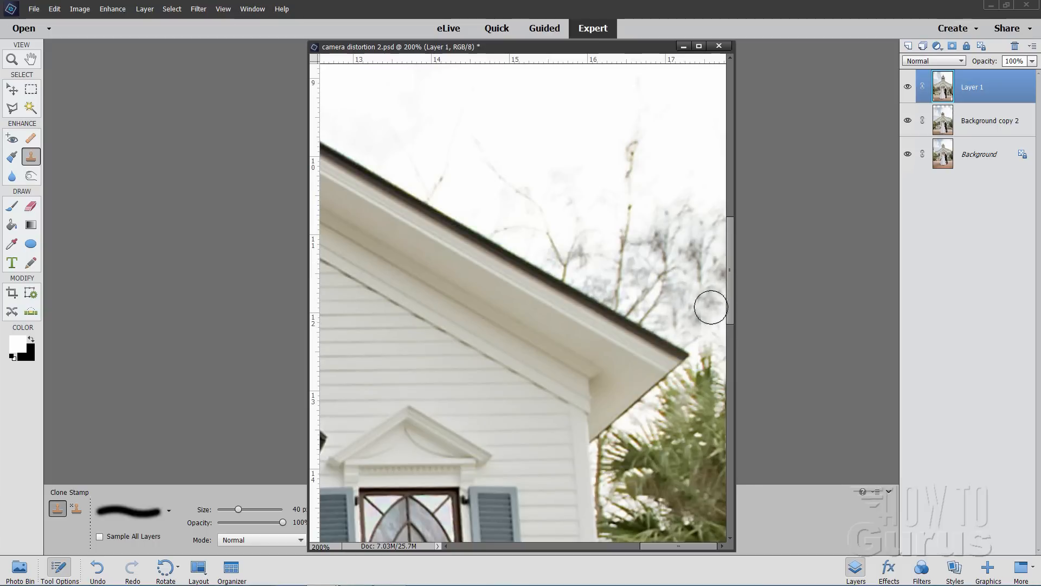
left_click(709, 275, "alt")
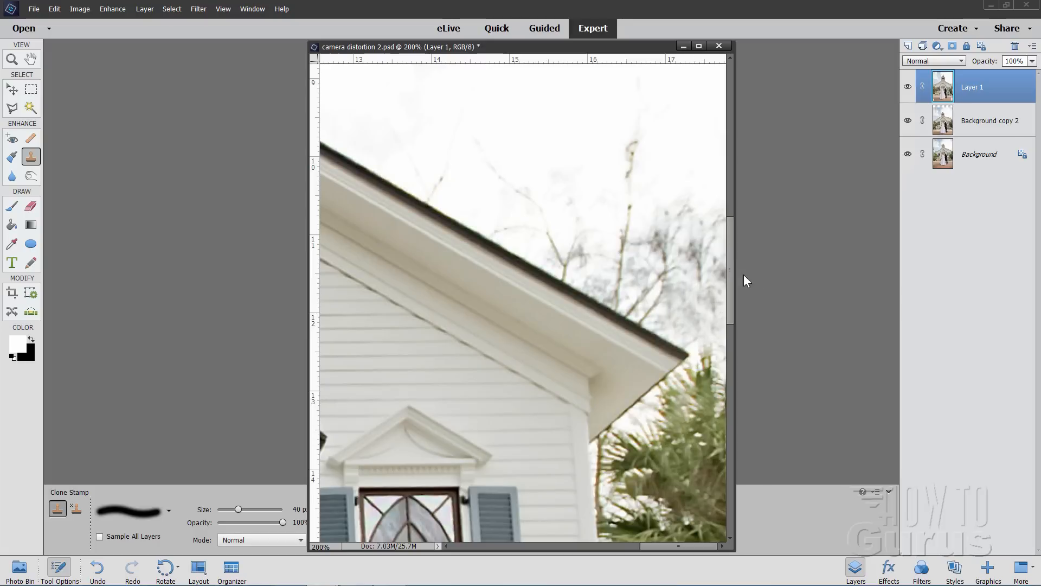
Clone brick paving over the seam in the lower right of the photo and straighten the paving edge along the concrete strip.
left_click_drag(729, 270, 725, 460)
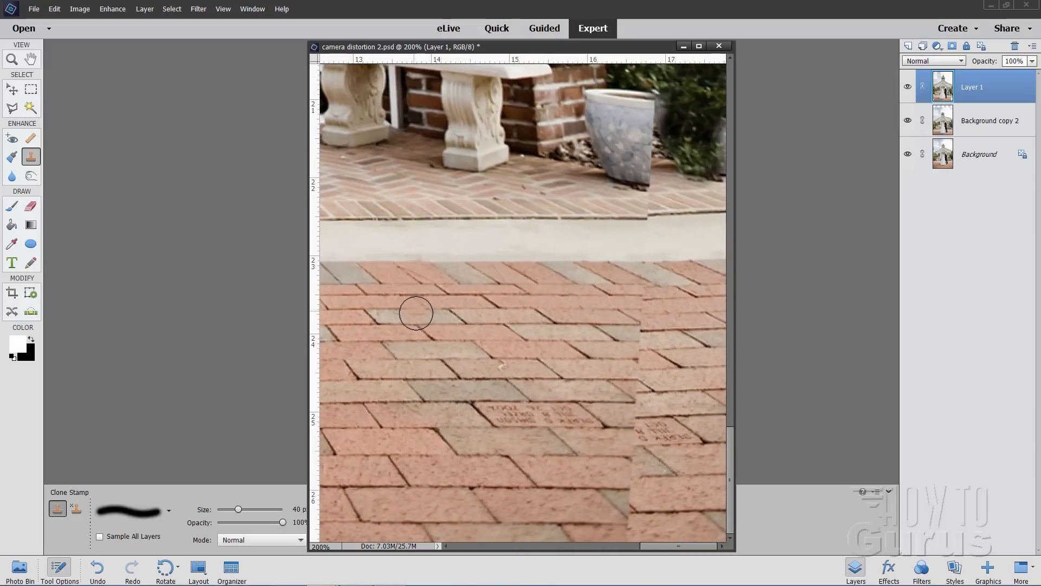
mouse_move(470, 279)
left_mouse_down()
mouse_move(453, 259)
mouse_move(478, 256)
left_mouse_up()
key("alt")
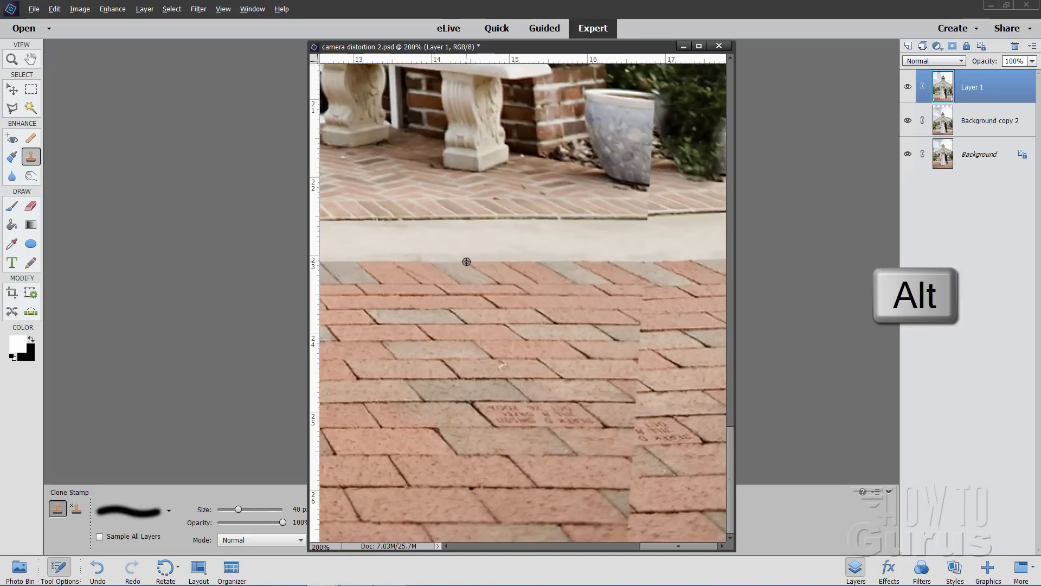
left_click(467, 262, "alt")
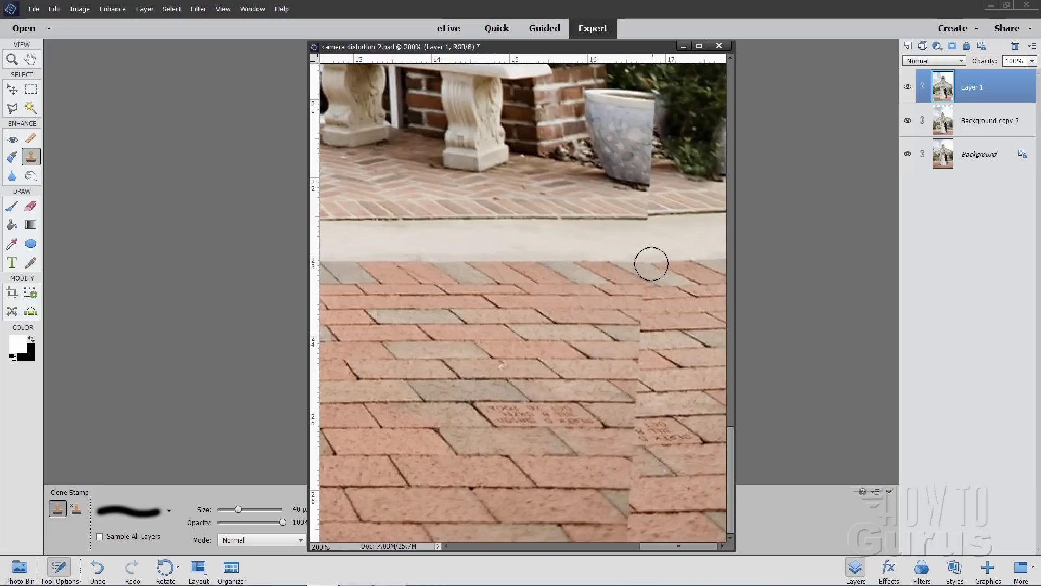
mouse_move(647, 263)
left_mouse_down()
mouse_move(632, 280)
mouse_move(691, 274)
mouse_move(640, 305)
mouse_move(650, 344)
mouse_move(698, 352)
mouse_move(713, 327)
mouse_move(696, 286)
mouse_move(700, 325)
mouse_move(632, 379)
mouse_move(672, 448)
mouse_move(700, 435)
mouse_move(698, 454)
mouse_move(648, 478)
mouse_move(711, 455)
mouse_move(718, 439)
mouse_move(715, 465)
mouse_move(653, 486)
mouse_move(639, 469)
mouse_move(626, 473)
mouse_move(636, 517)
mouse_move(670, 523)
left_mouse_up()
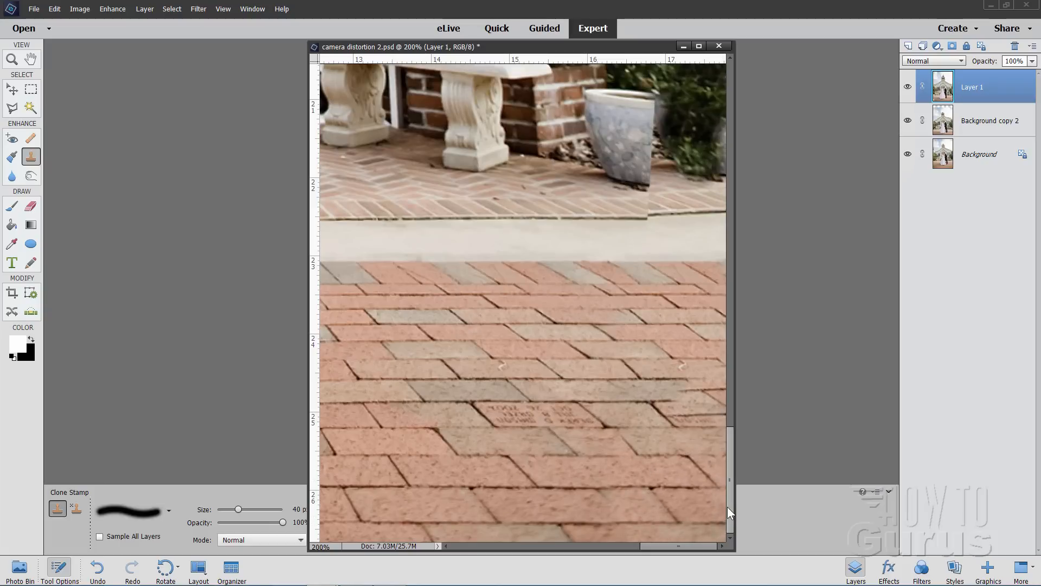
mouse_move(685, 390)
left_mouse_down()
mouse_move(670, 376)
mouse_move(699, 396)
mouse_move(710, 384)
left_mouse_up()
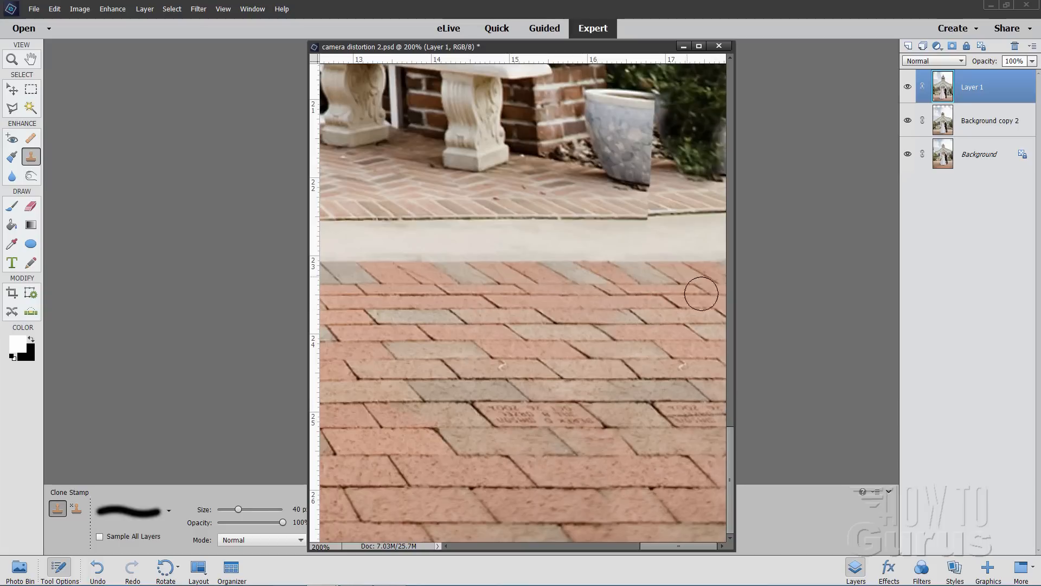
left_click_drag(727, 440, 732, 404)
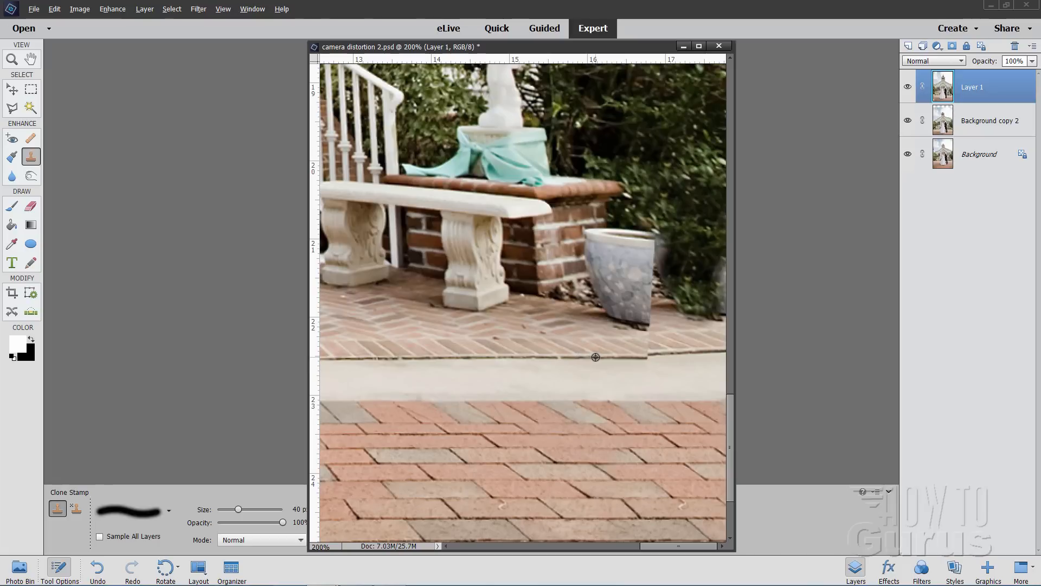
left_click_drag(652, 351, 716, 356)
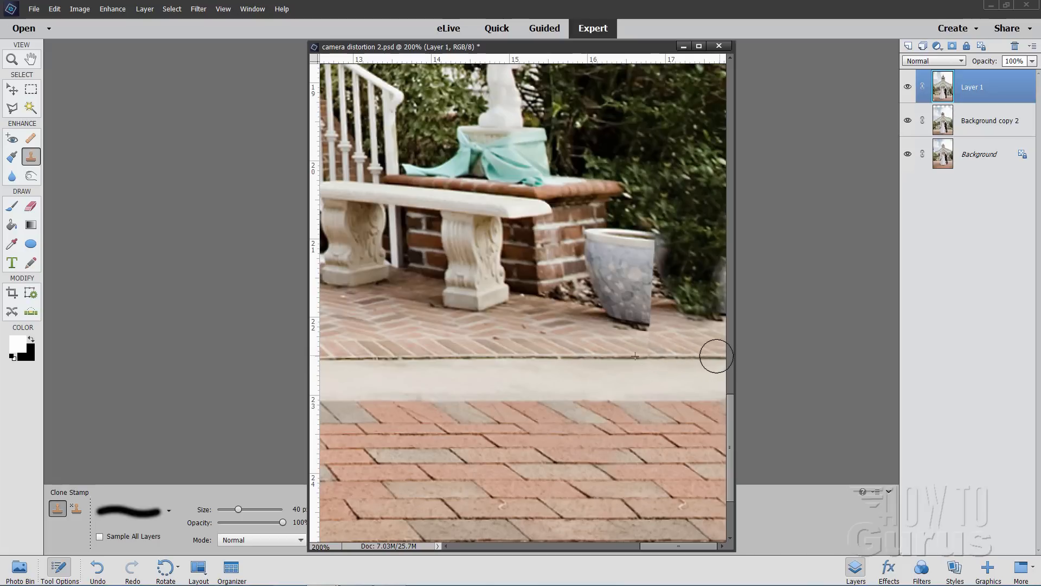
Hide Layer 1 and Background copy 2 so the undistorted flower pot on the Background layer can be used.
left_click_drag(727, 405, 732, 378)
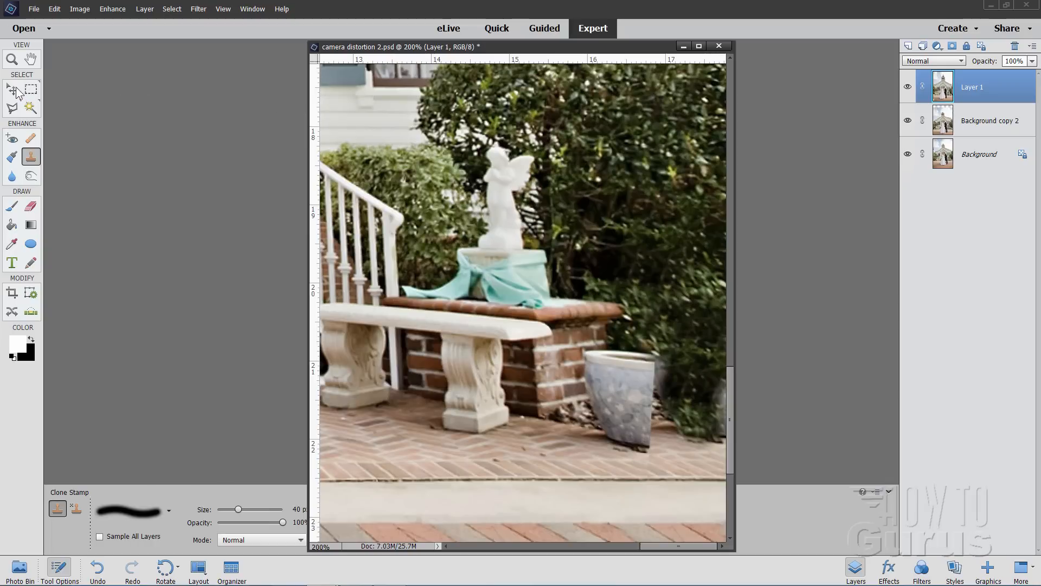
left_click(908, 87)
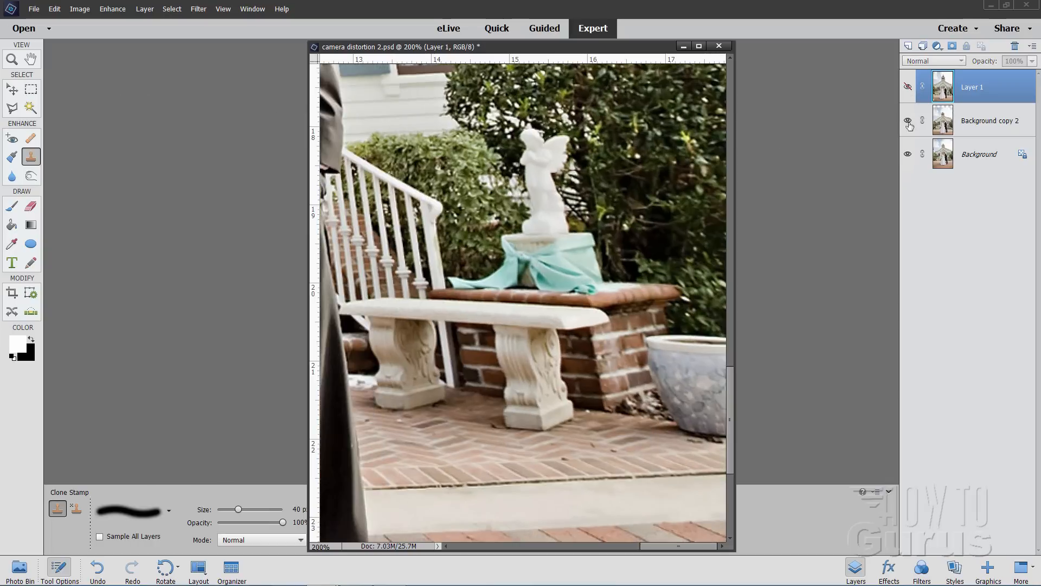
left_click(908, 122)
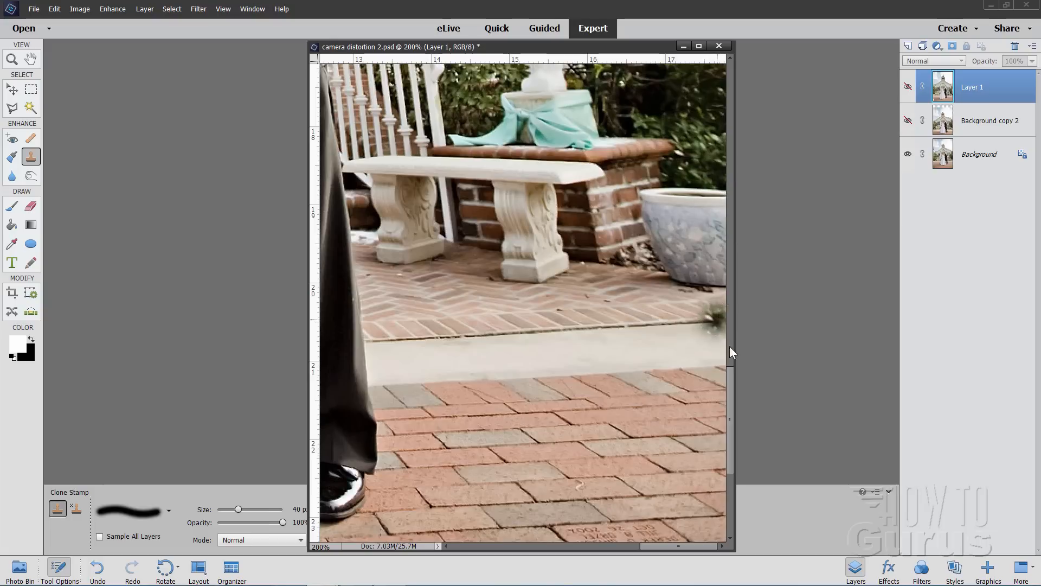
left_click_drag(731, 403, 737, 370)
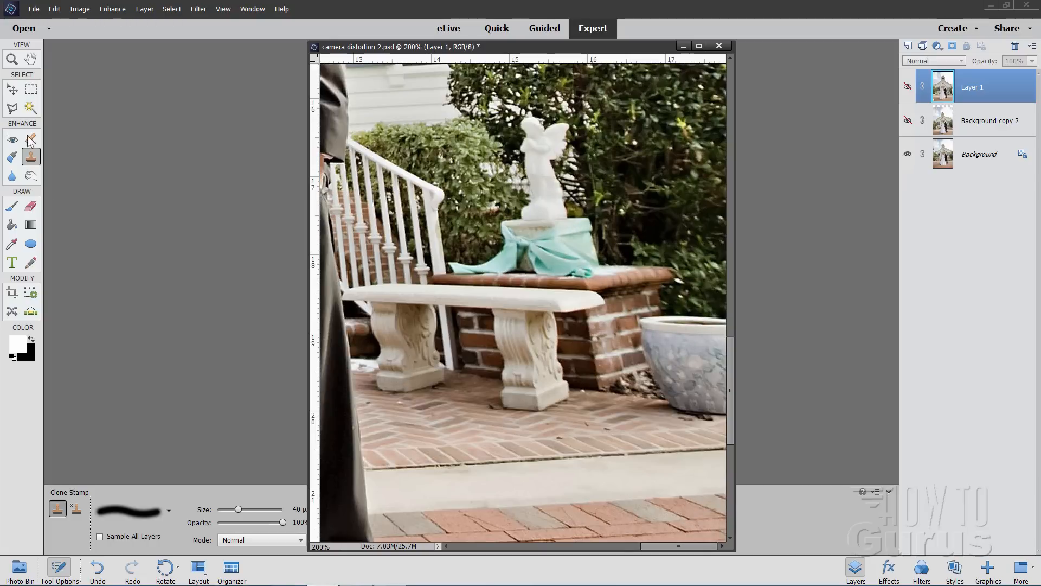
Outline the visible part of the original flower pot, up to the photo's right edge, with the Polygonal Lasso.
left_click(12, 107)
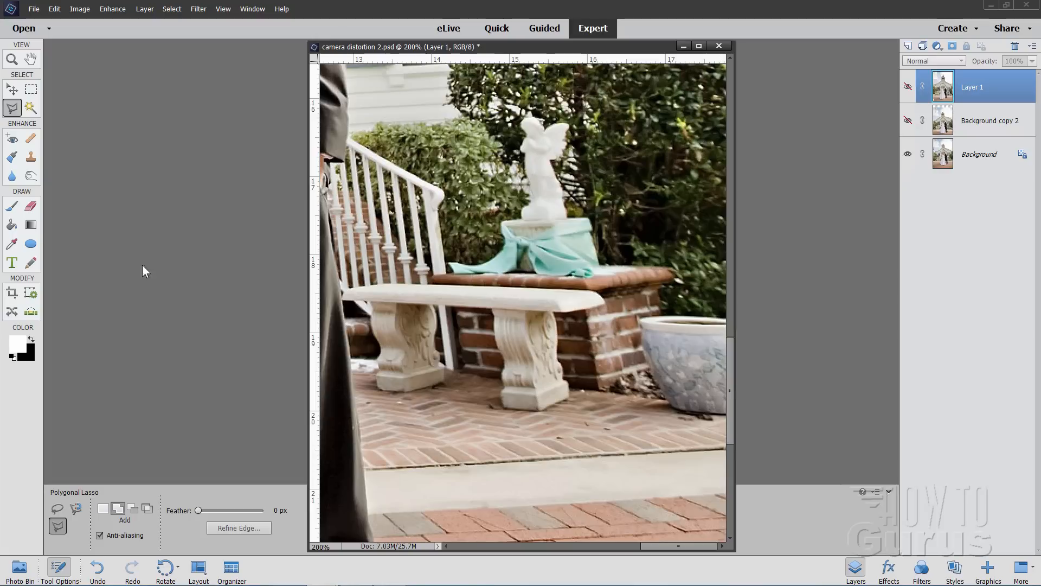
left_click(14, 60)
left_click(618, 363)
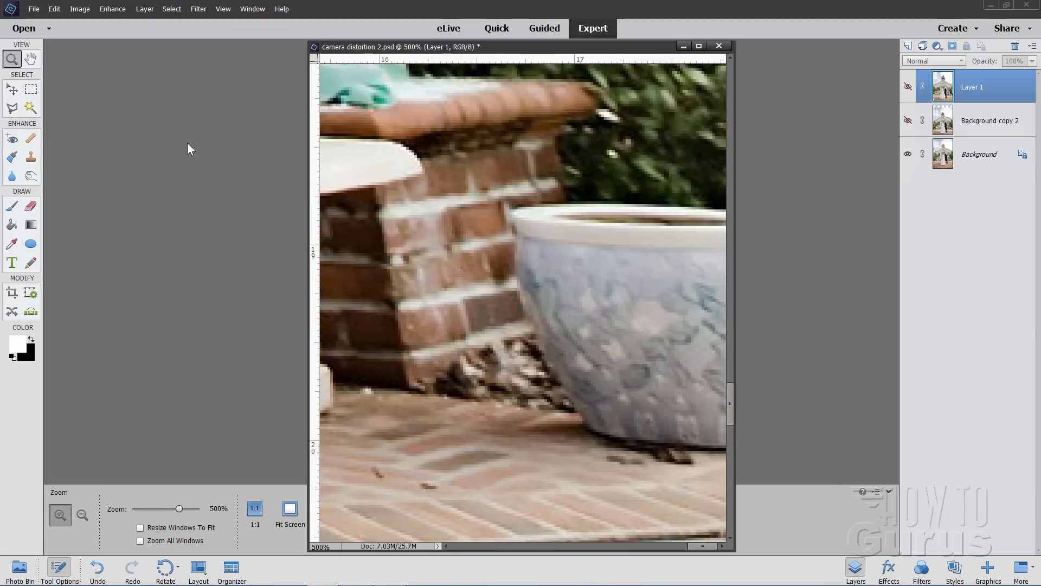
left_click(12, 108)
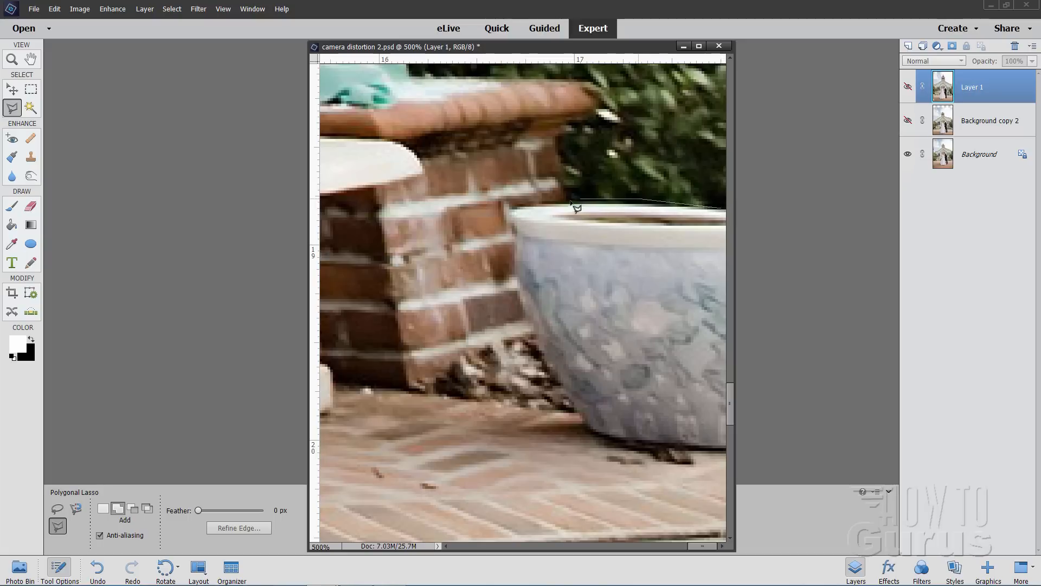
left_click(518, 202)
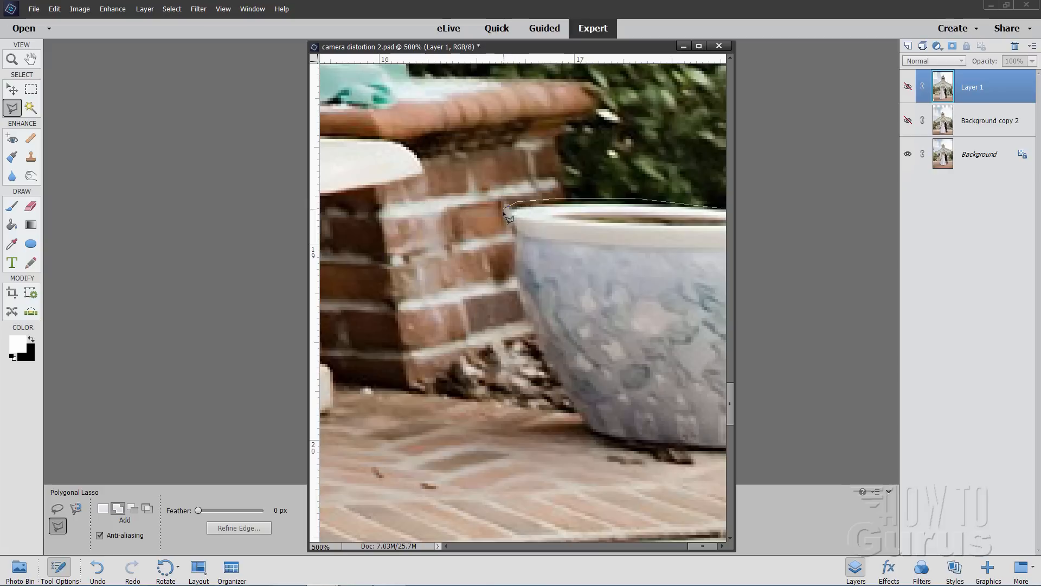
left_click(511, 297)
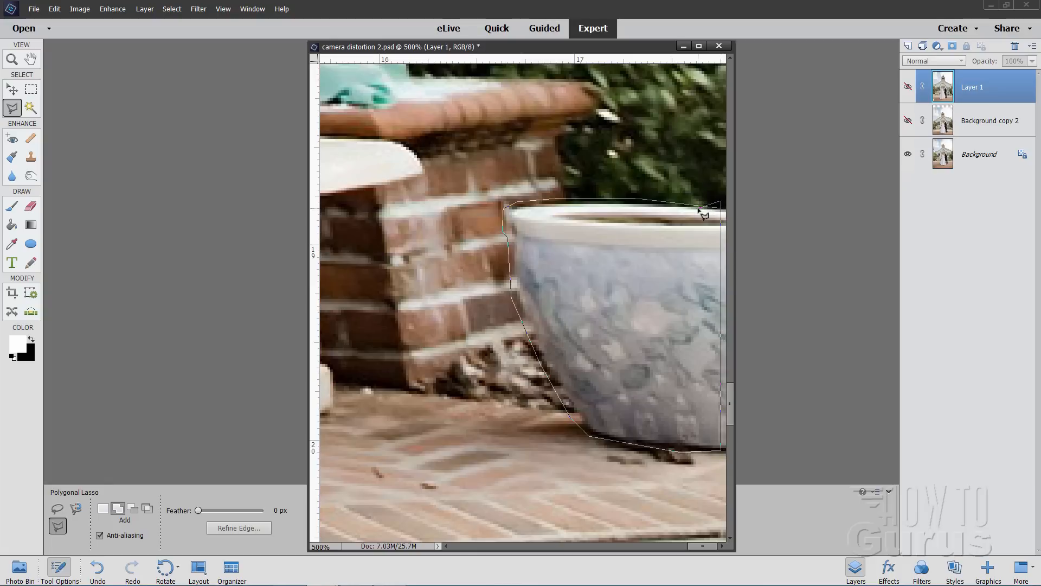
left_click(700, 209)
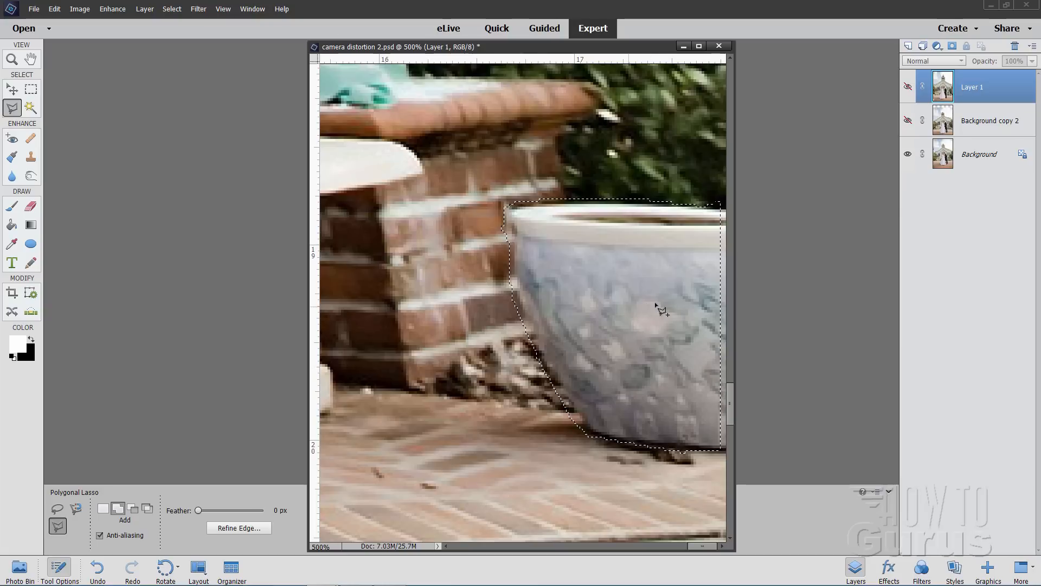
Copy the selected pot from the Background layer to a new layer, place it above Layer 1 and show Layer 1.
left_click(1003, 154)
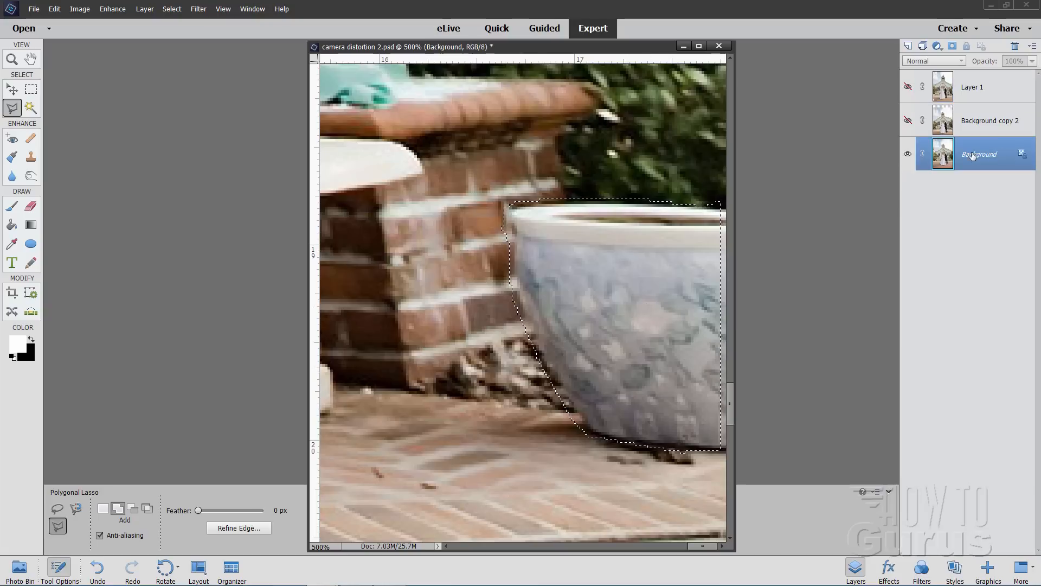
left_click(145, 9)
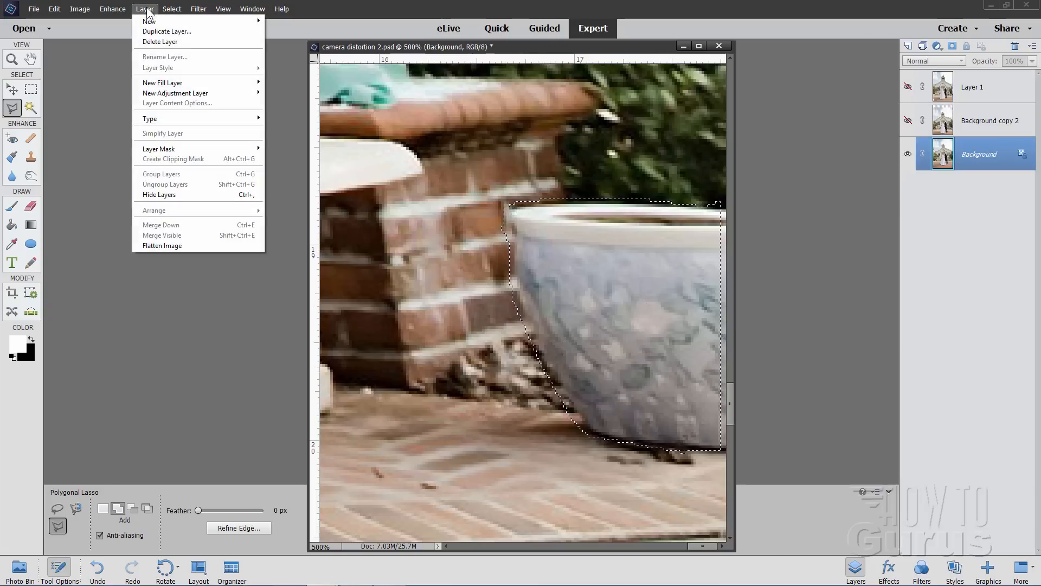
mouse_move(173, 21)
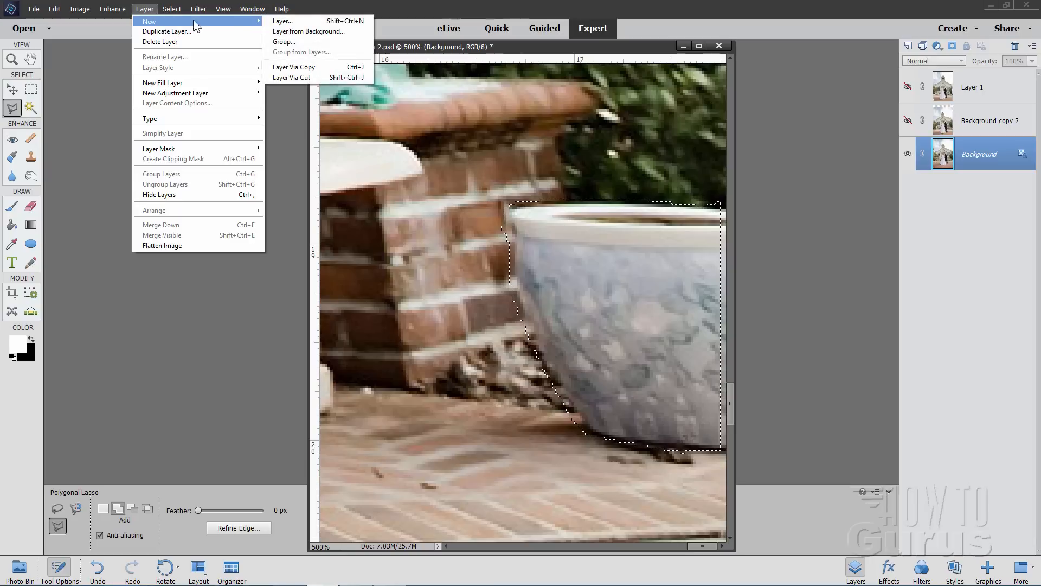
left_click(336, 66)
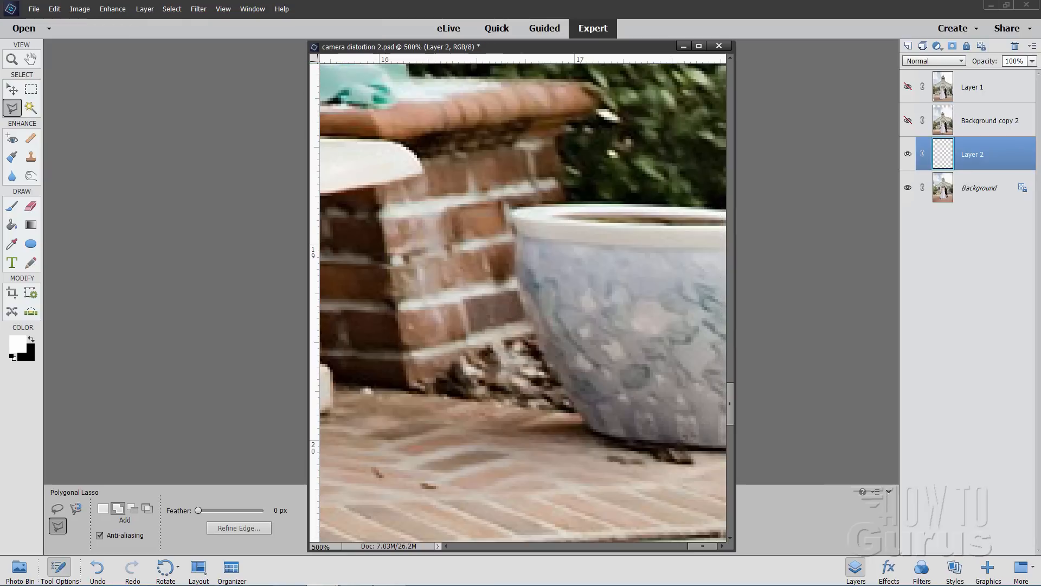
left_click_drag(996, 157, 999, 81)
left_click(909, 121)
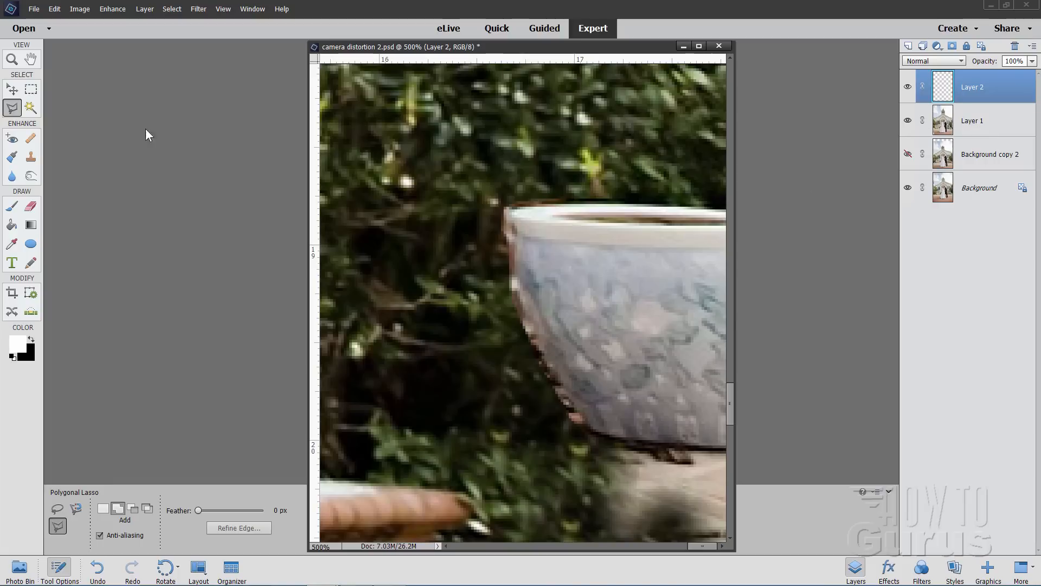
Move the copied pot over the narrow cut-off pot beside the brick pedestal and make Background copy 2 visible.
left_click(11, 59)
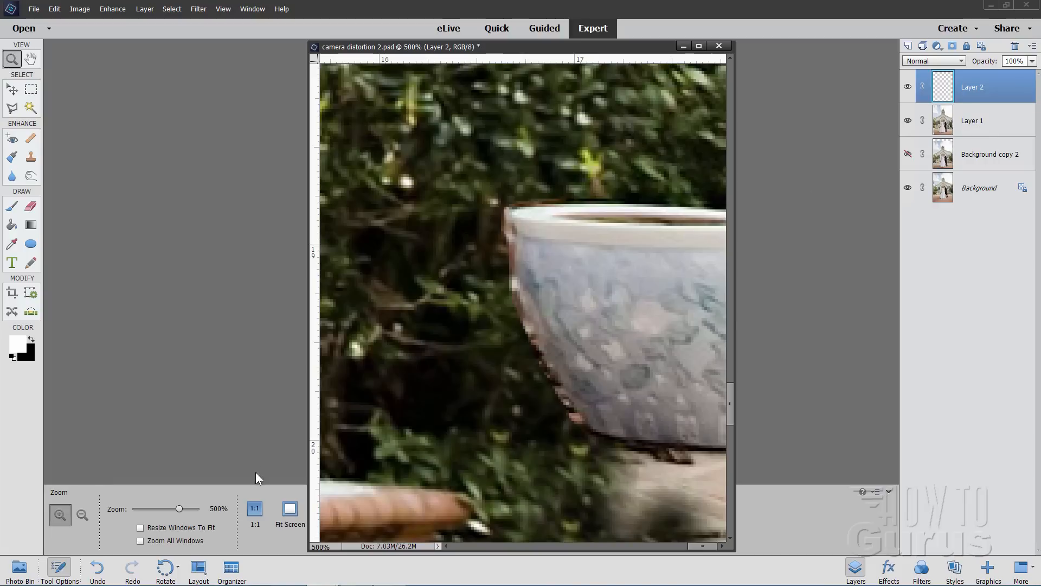
left_click_drag(179, 508, 171, 509)
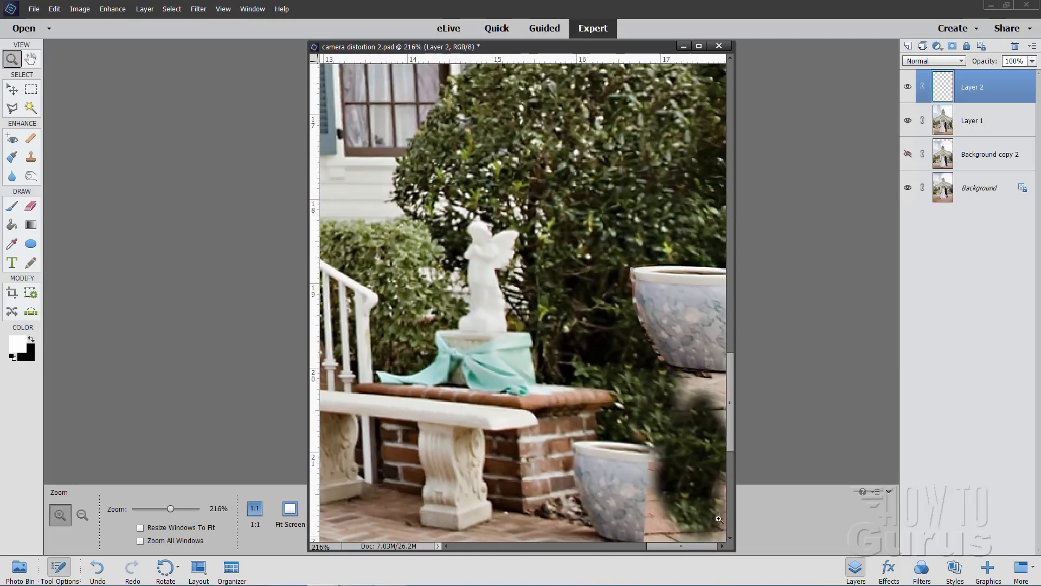
scroll(716, 434, "down", 3)
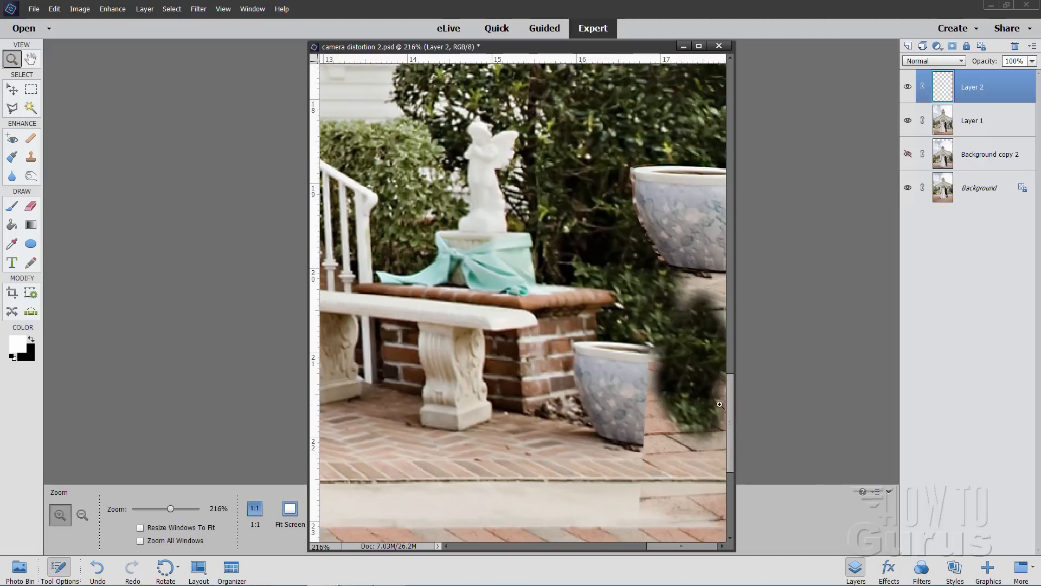
left_click(12, 90)
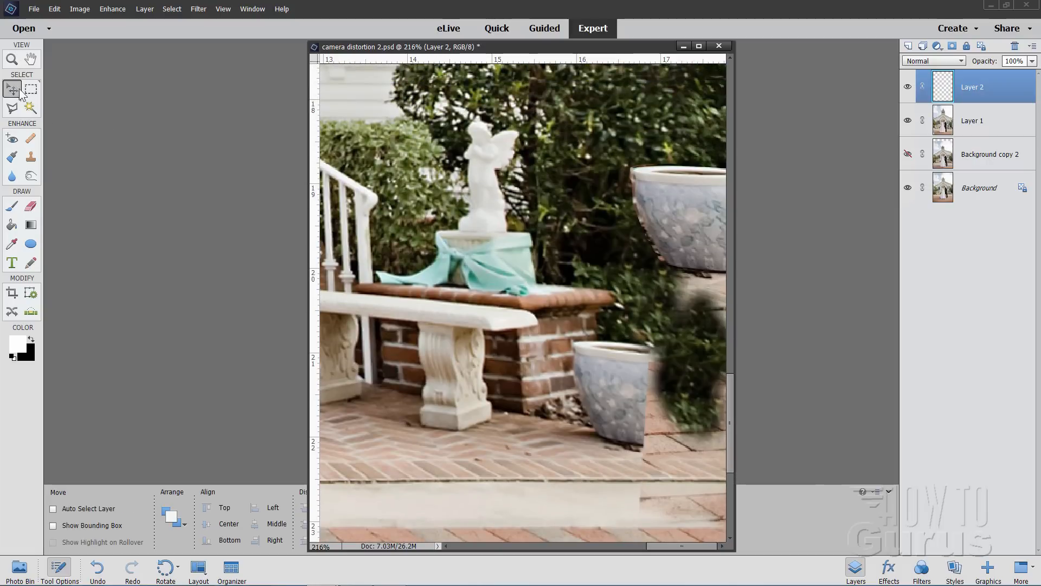
left_click_drag(695, 228, 627, 398)
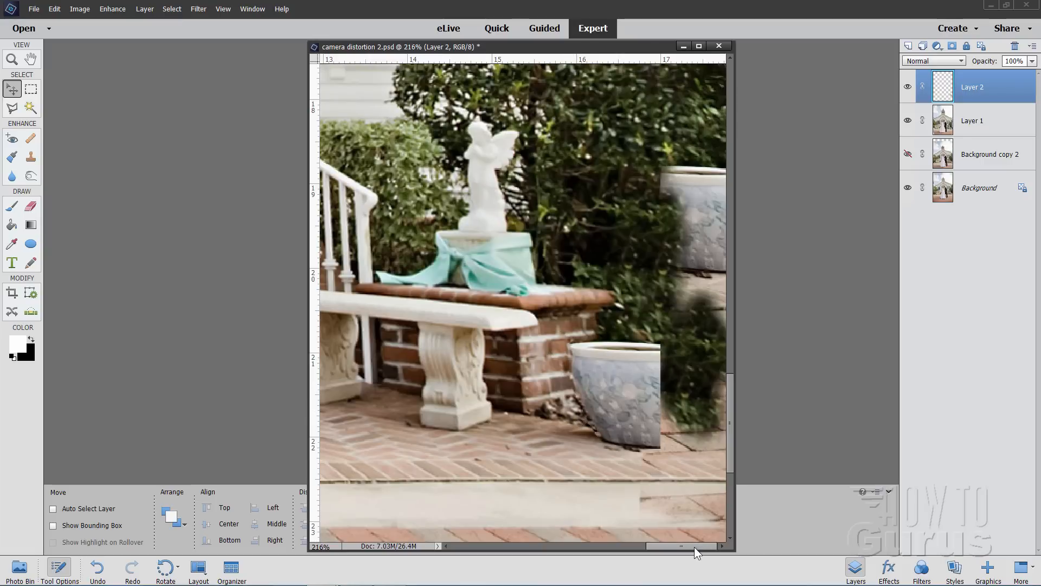
left_click(909, 154)
left_click(915, 158)
left_click(908, 154)
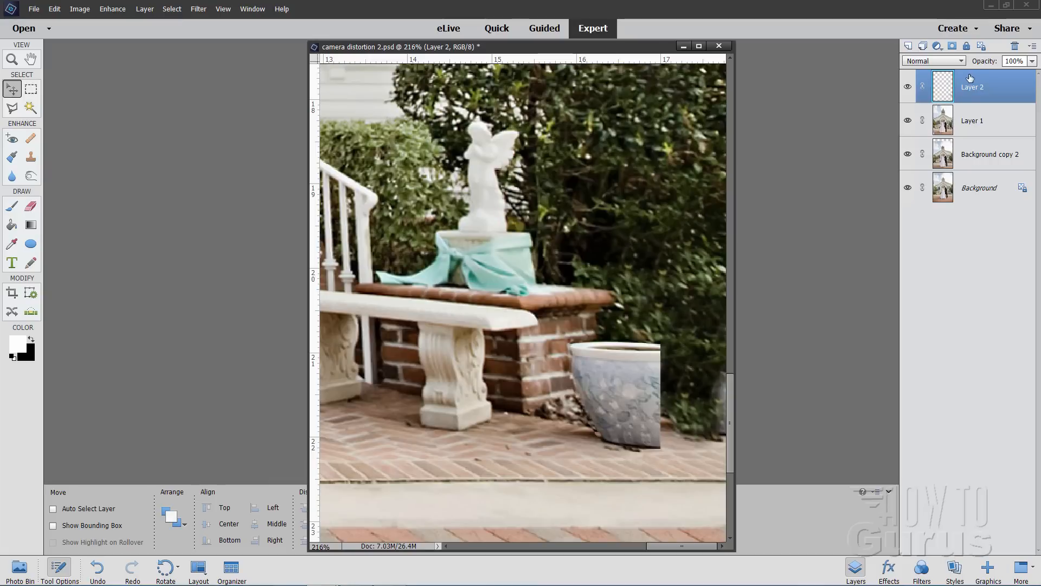
Duplicate the pot layer, flip the duplicate horizontally and position it as the pot's right half.
left_click_drag(944, 65, 908, 45)
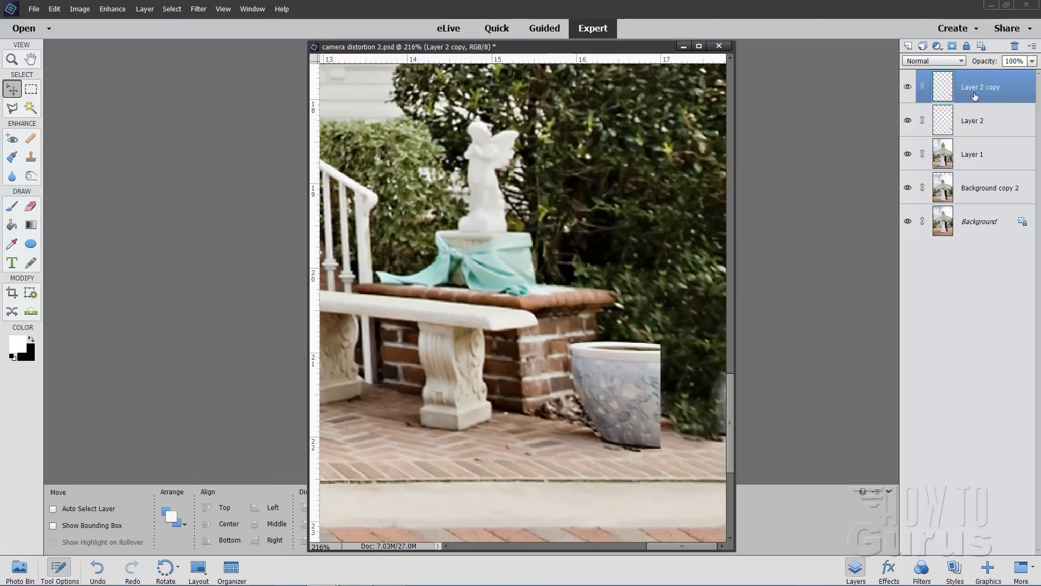
left_click(105, 100)
left_click(81, 11)
mouse_move(108, 21)
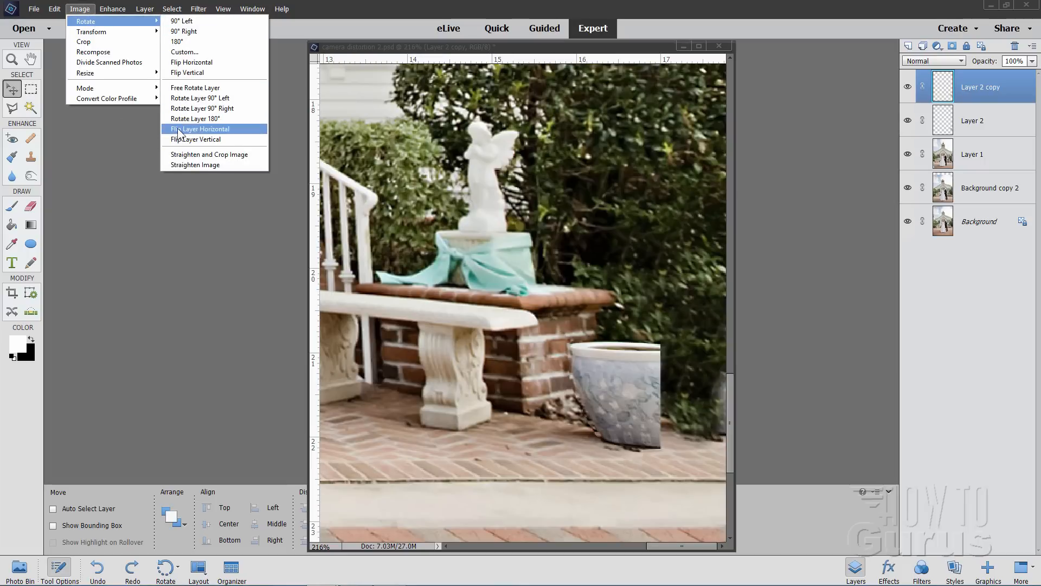
left_click(204, 128)
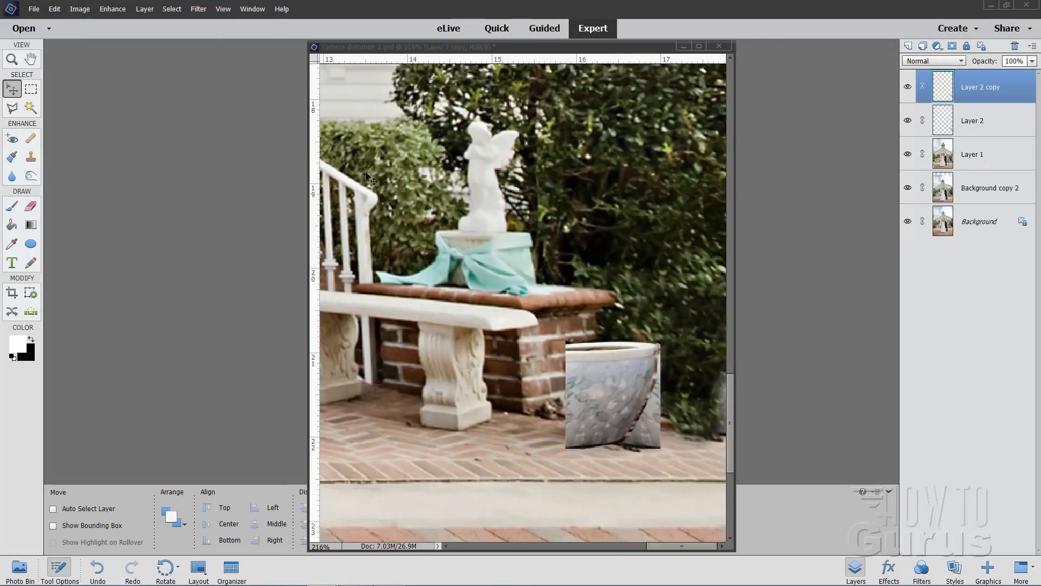
left_click_drag(602, 409, 653, 399)
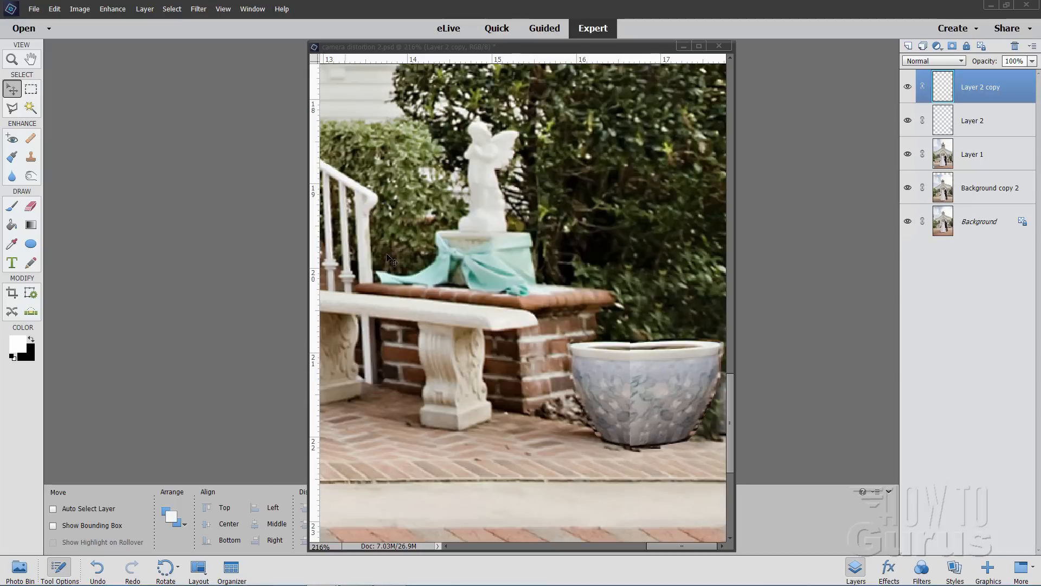
Distort the flipped pot half slightly downward on its outer side and nudge it to align with the left half.
left_click(77, 15)
mouse_move(85, 34)
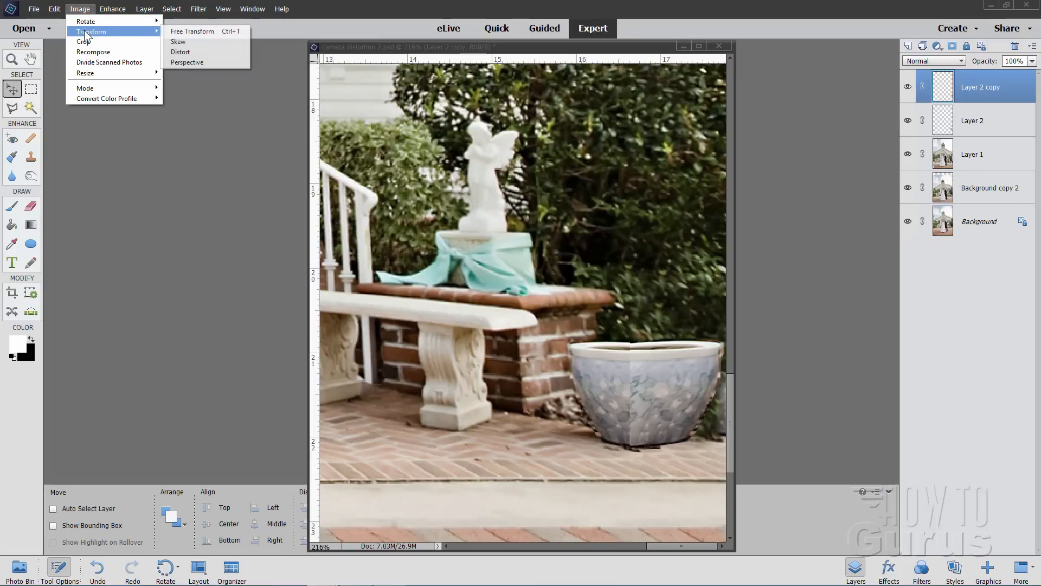
left_click(205, 51)
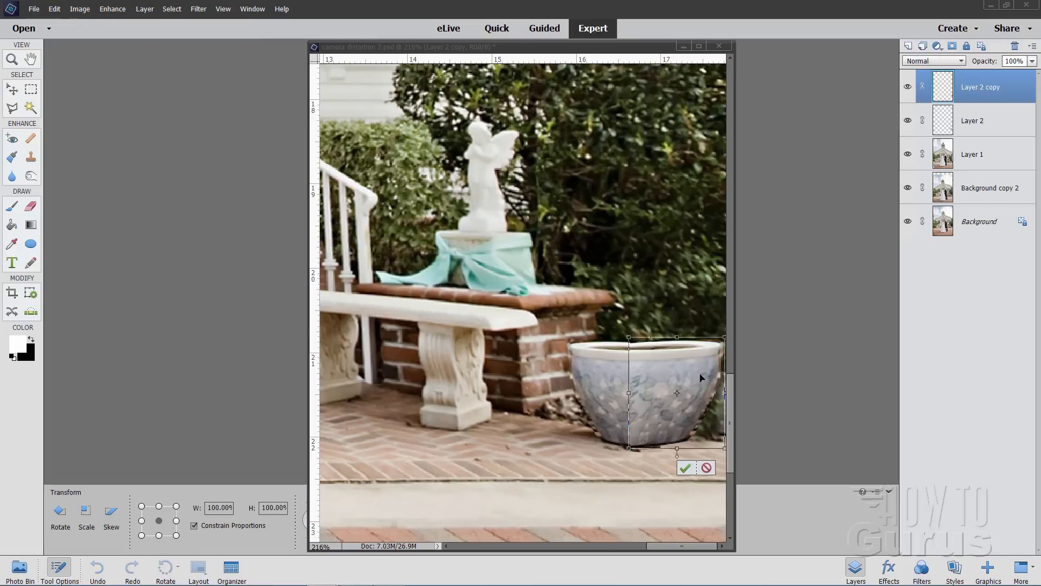
left_click_drag(724, 395, 726, 401)
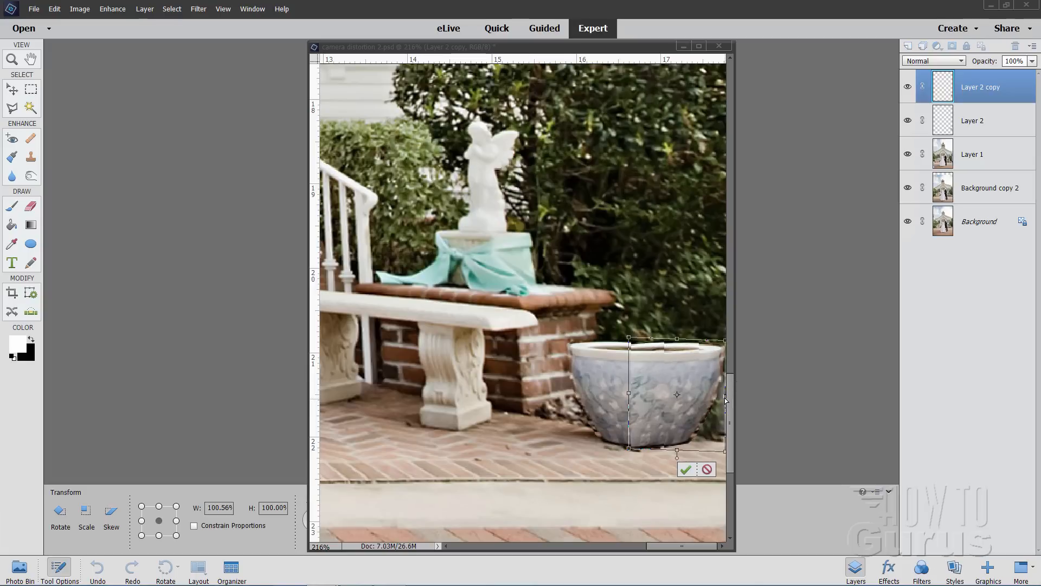
left_click(685, 470)
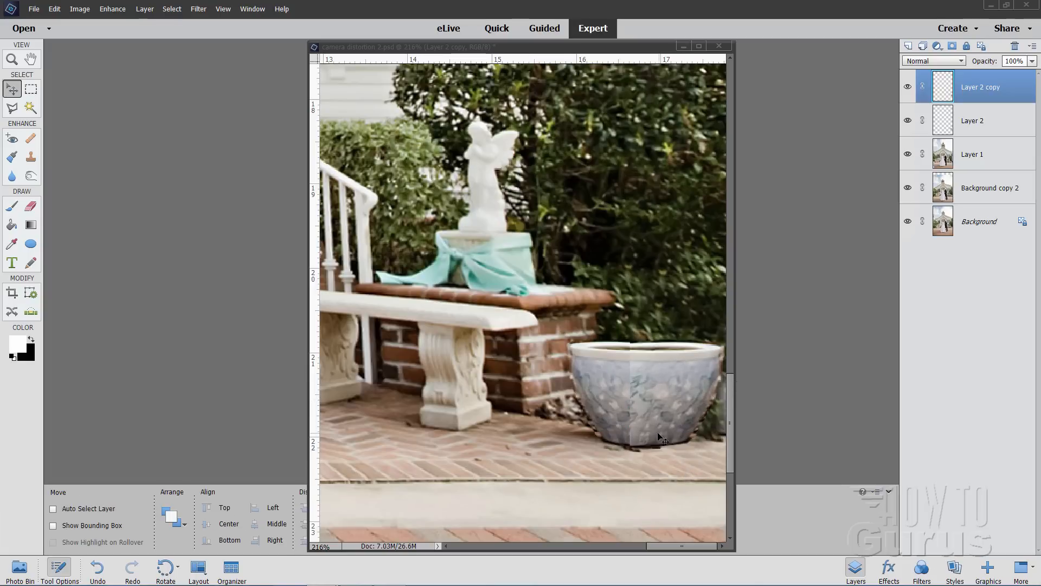
left_click_drag(653, 428, 656, 431)
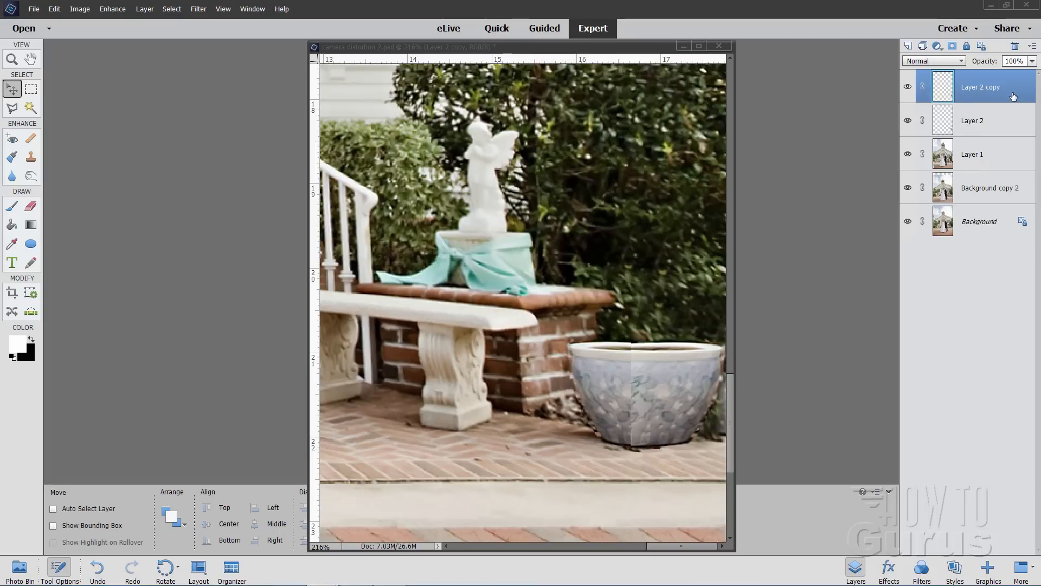
Merge Layer 2 and Layer 2 copy into one pot layer.
left_click(1015, 128, "ctrl")
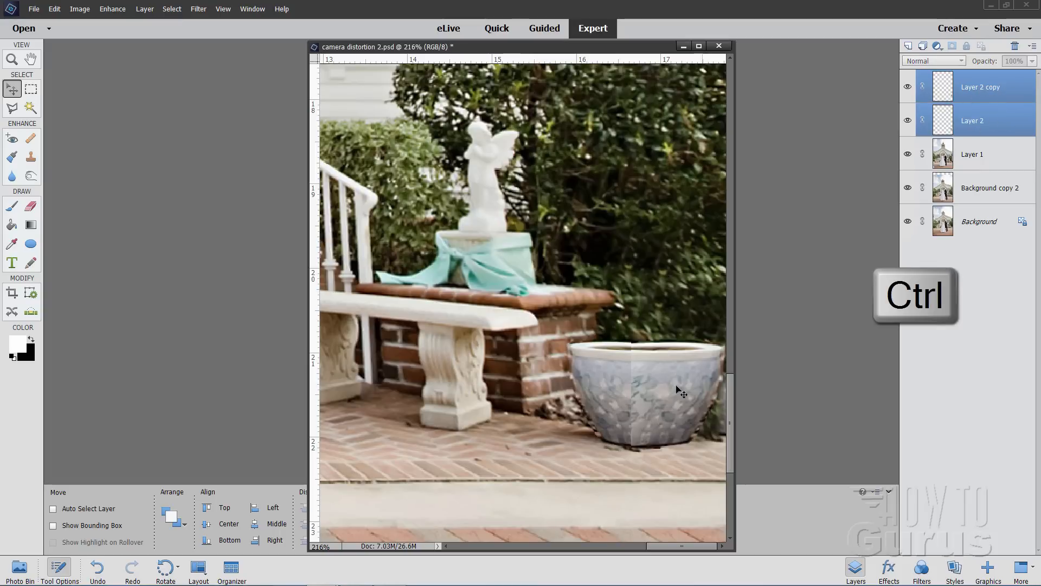
right_click(995, 112)
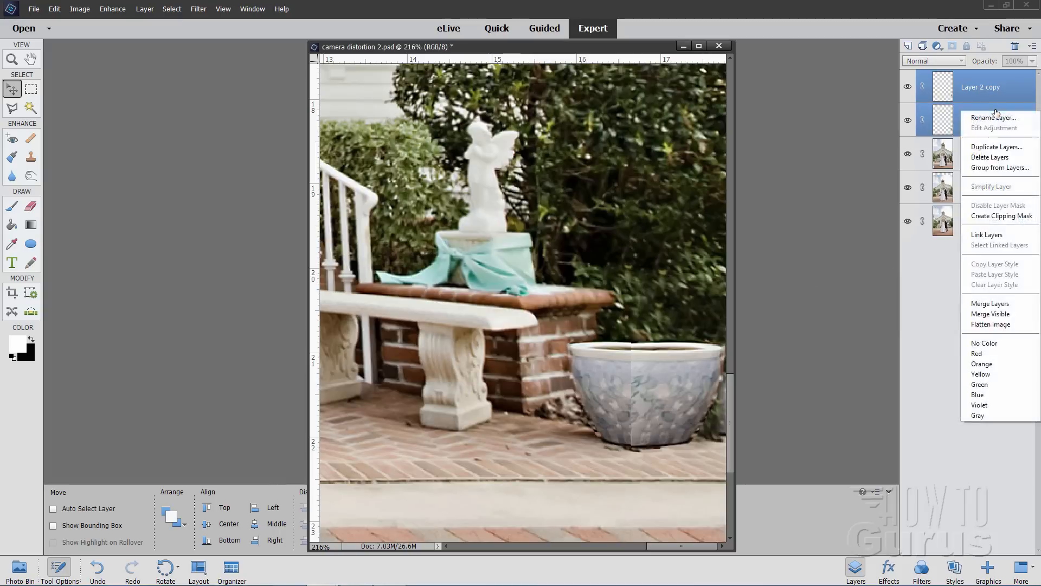
left_click(989, 304)
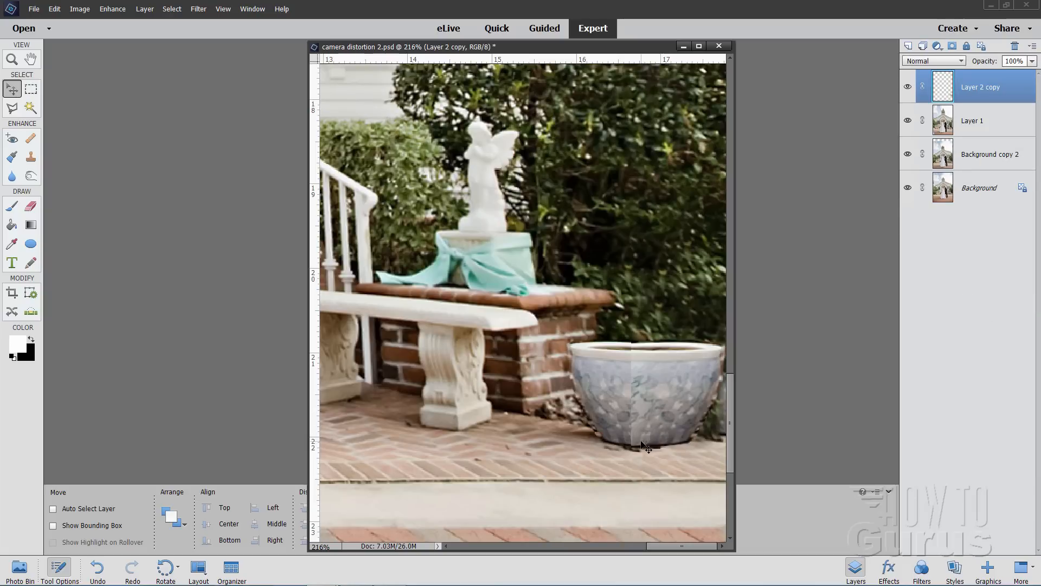
Clone nearby pot texture over the vertical seam in the pot's lower and middle body with an 18 px Clone Stamp.
left_click(12, 59)
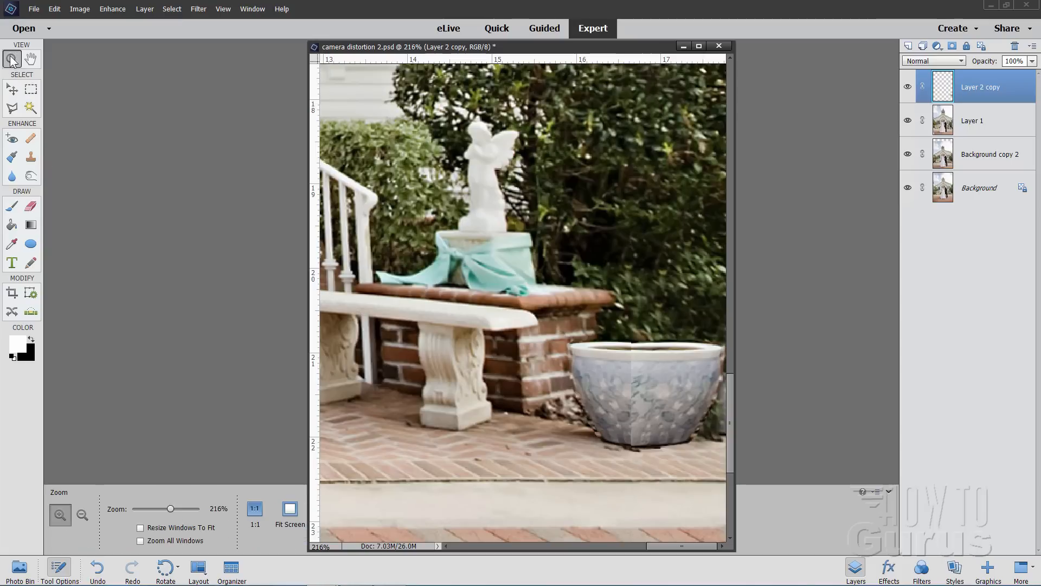
left_click(637, 451)
left_click(638, 450)
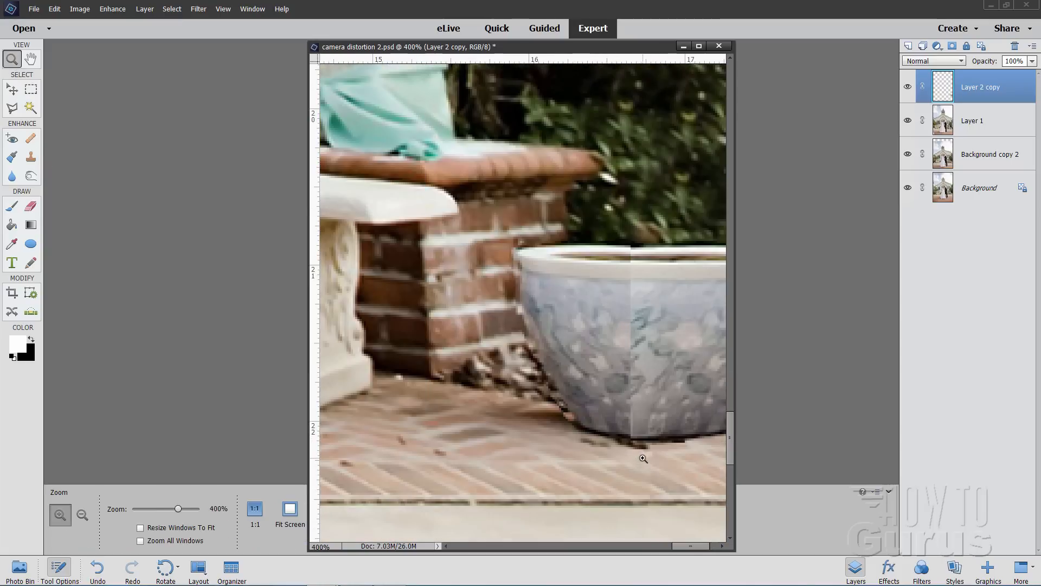
left_click(638, 449)
left_click_drag(691, 546, 709, 546)
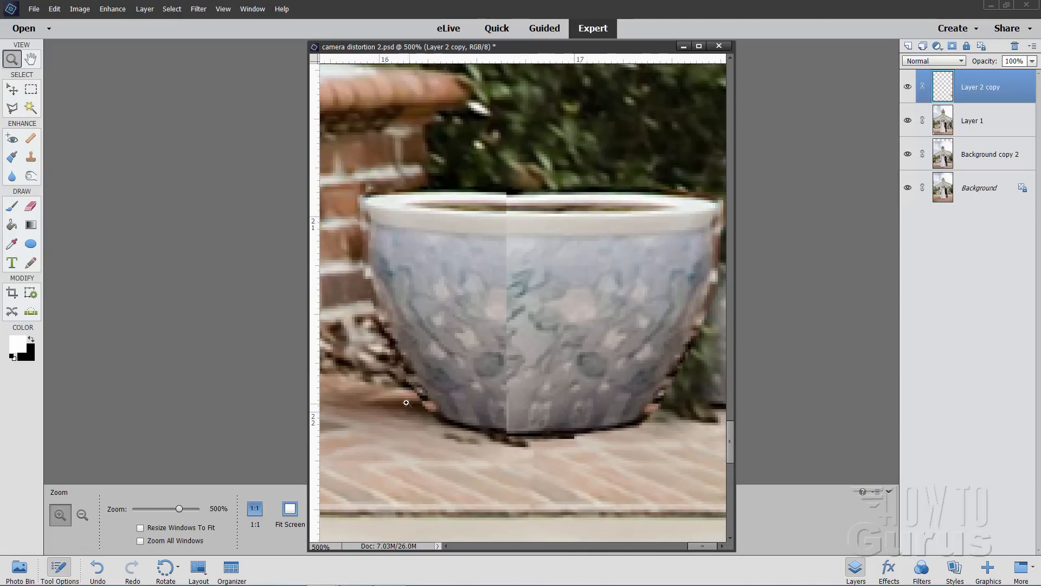
key("v")
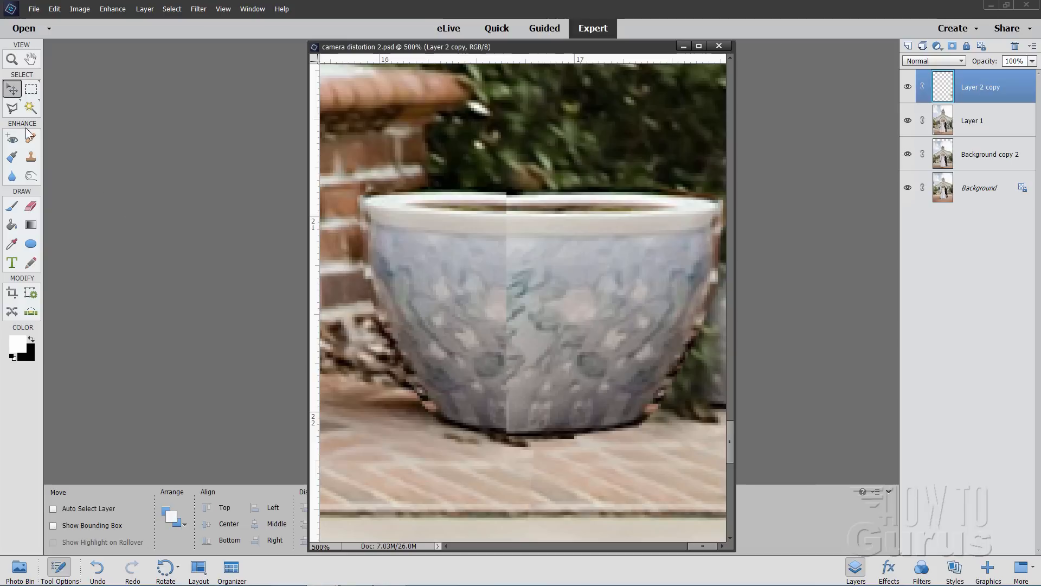
left_click(32, 159)
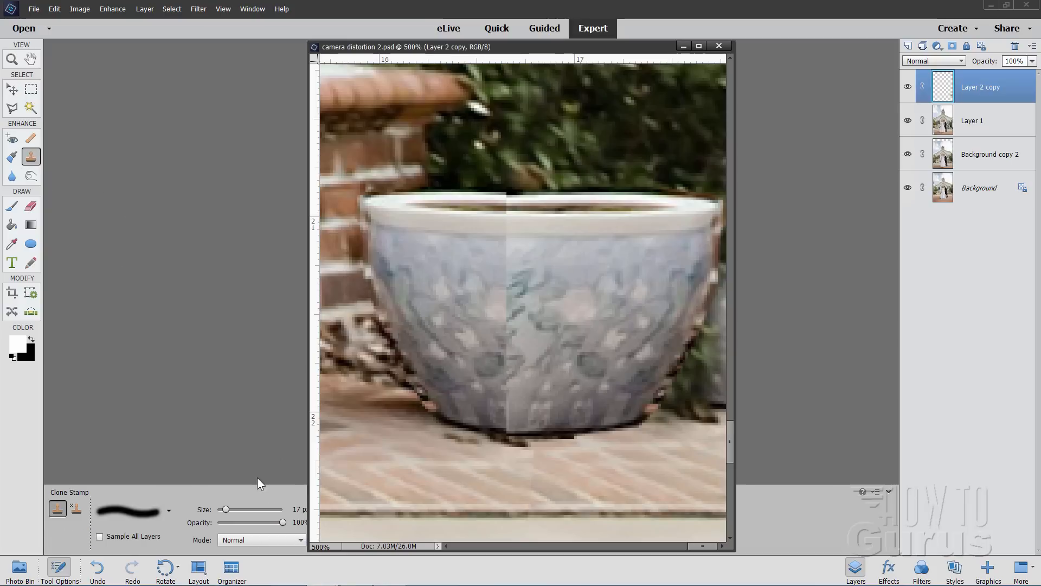
left_click_drag(226, 509, 227, 508)
left_click_drag(478, 378, 480, 407)
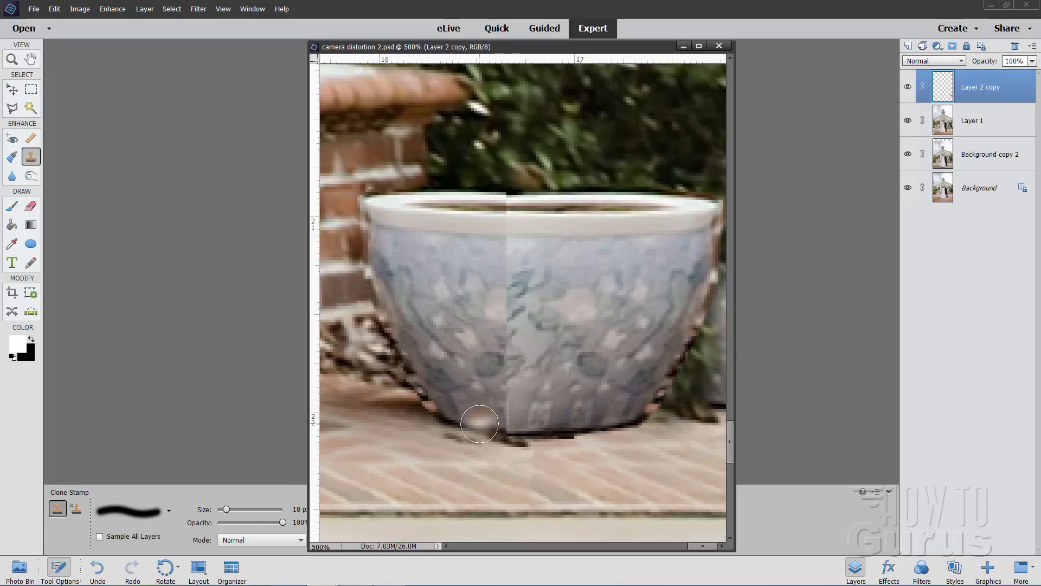
key("alt")
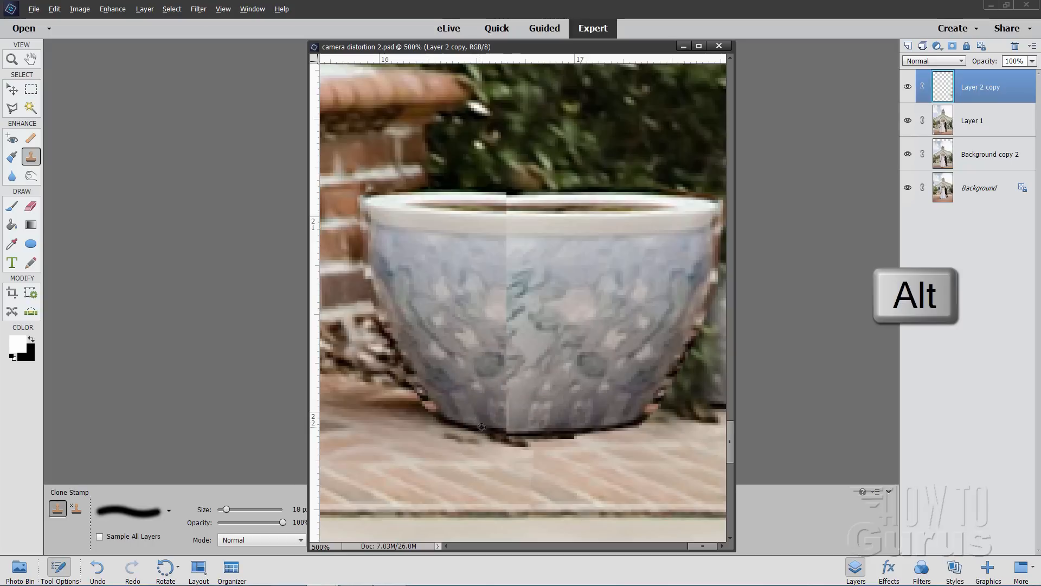
left_click(488, 429, "alt")
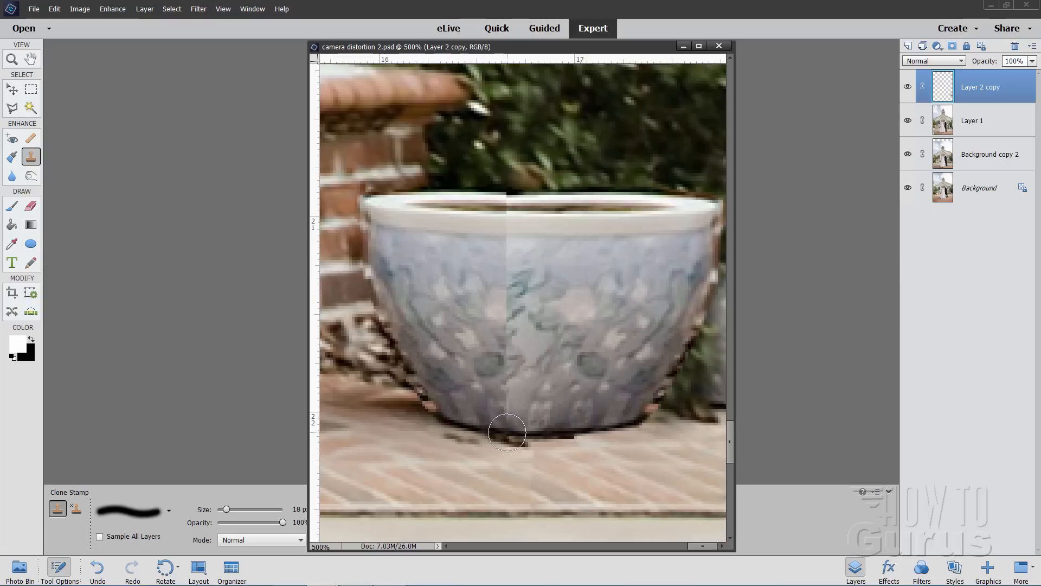
mouse_move(507, 432)
left_mouse_down()
mouse_move(509, 374)
mouse_move(561, 338)
mouse_move(490, 346)
mouse_move(512, 356)
mouse_move(486, 379)
left_mouse_up()
left_click(475, 321, "alt")
left_click(470, 297, "alt")
mouse_move(498, 303)
left_mouse_down()
mouse_move(509, 309)
mouse_move(511, 275)
mouse_move(493, 278)
left_mouse_up()
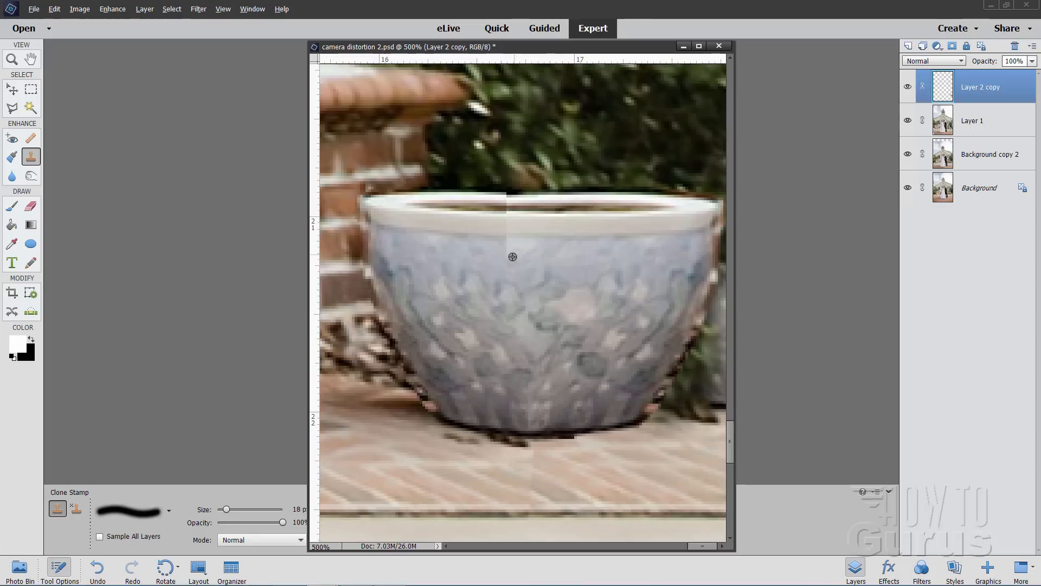
Clone over the remaining vertical seam through the pot's upper body and white rim.
left_click(477, 260, "alt")
left_click(506, 253)
left_click(474, 236, "alt")
left_click(506, 238)
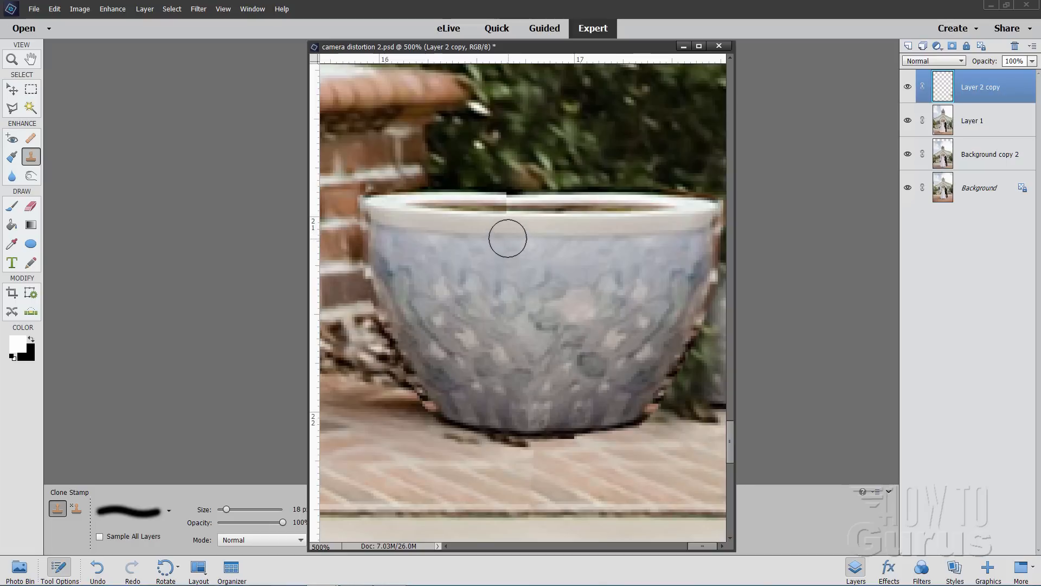
left_click(469, 213, "alt")
left_click(499, 214)
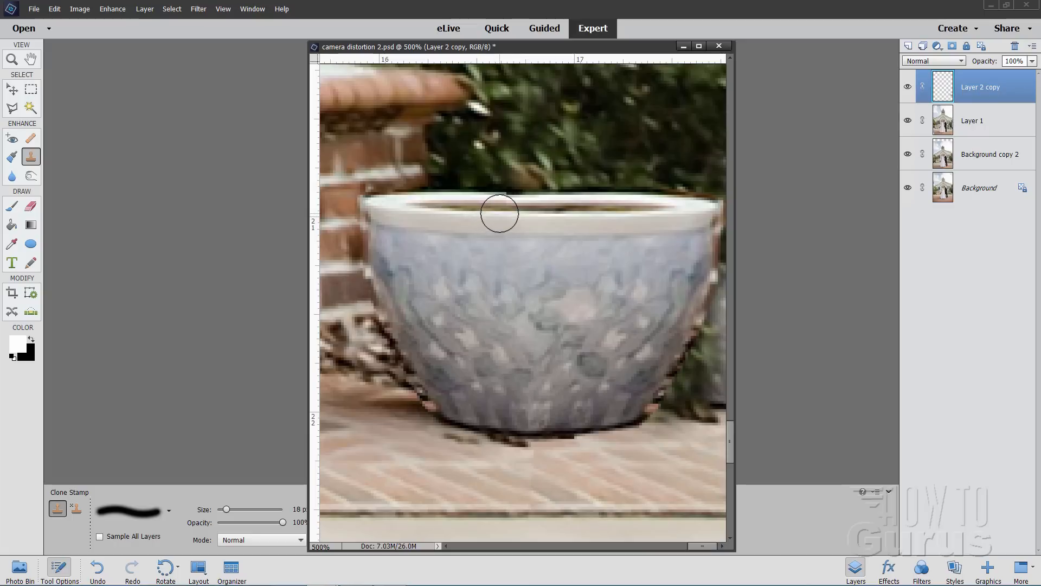
left_click(500, 212)
left_click(488, 196, "alt")
left_click(507, 199)
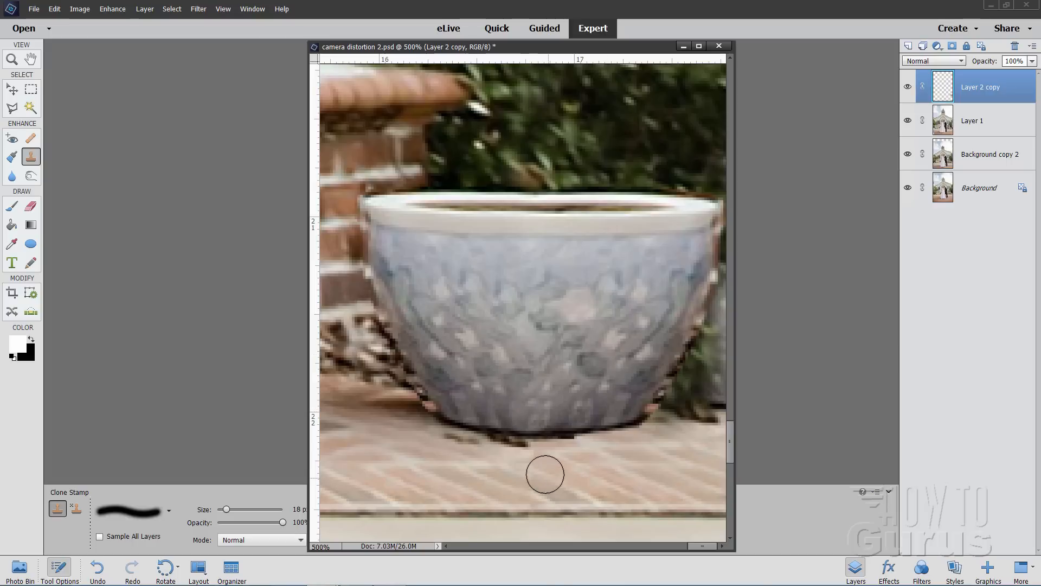
Clone brick paving over the seam below the pot on Layer 1, and reselect the Layer 2 copy layer.
left_click(503, 474, "alt")
left_click(940, 123)
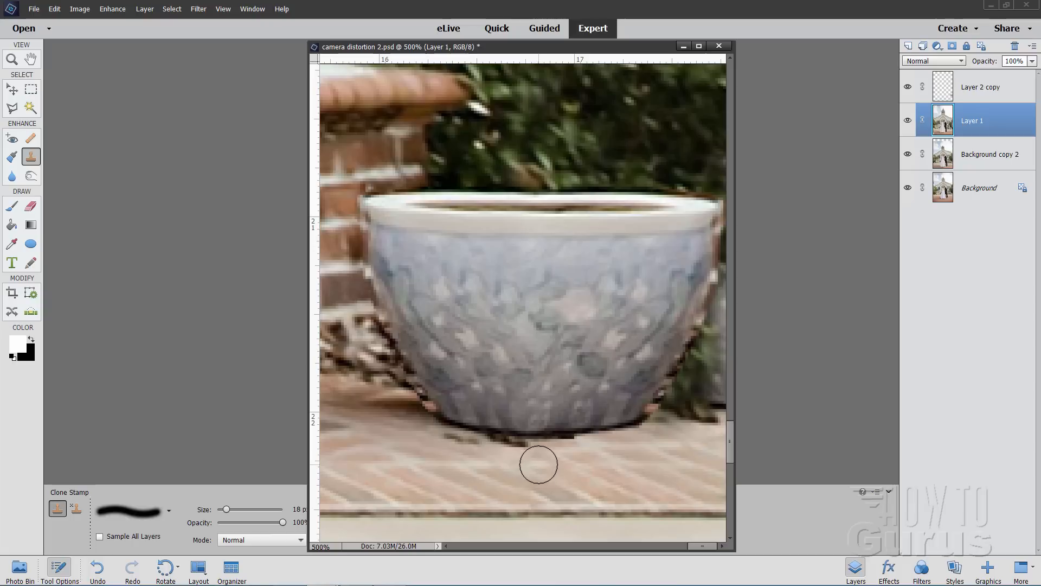
left_click_drag(538, 490, 540, 490)
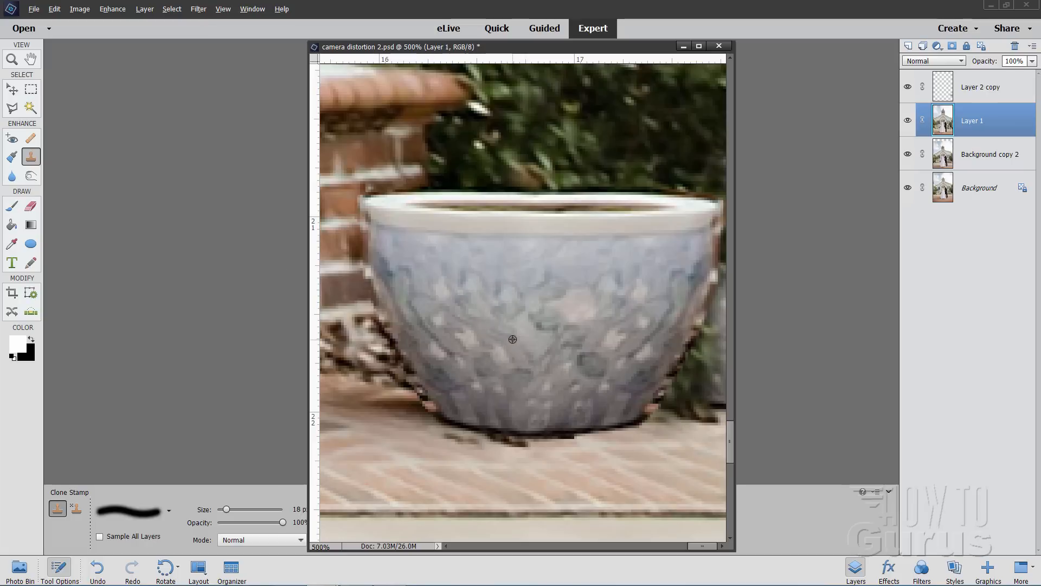
left_click(935, 93)
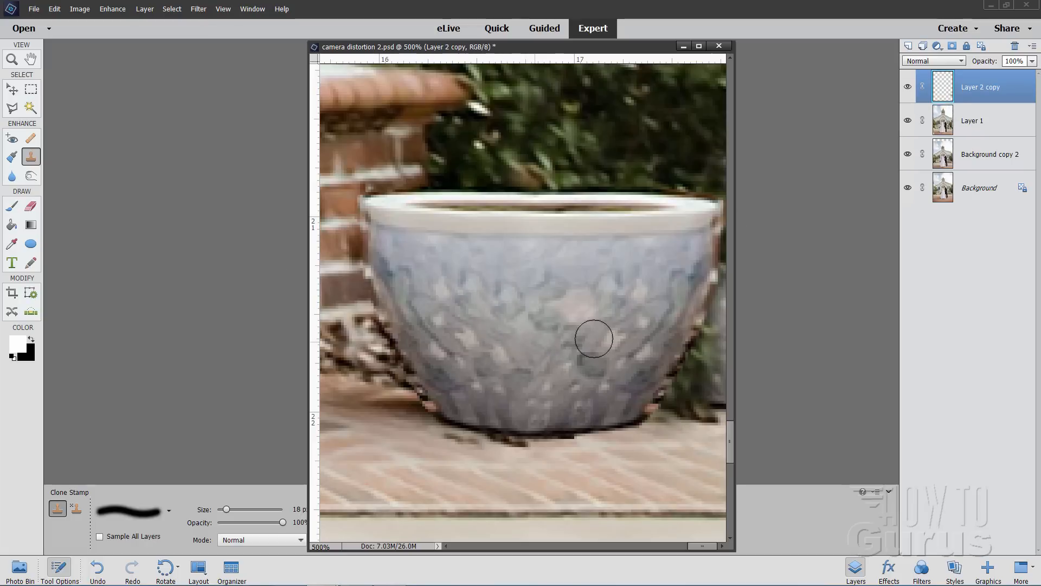
Add a layer mask to Layer 2 copy and paint black with a 10 px brush around the pot's edges to hide the fringe.
left_click(12, 60)
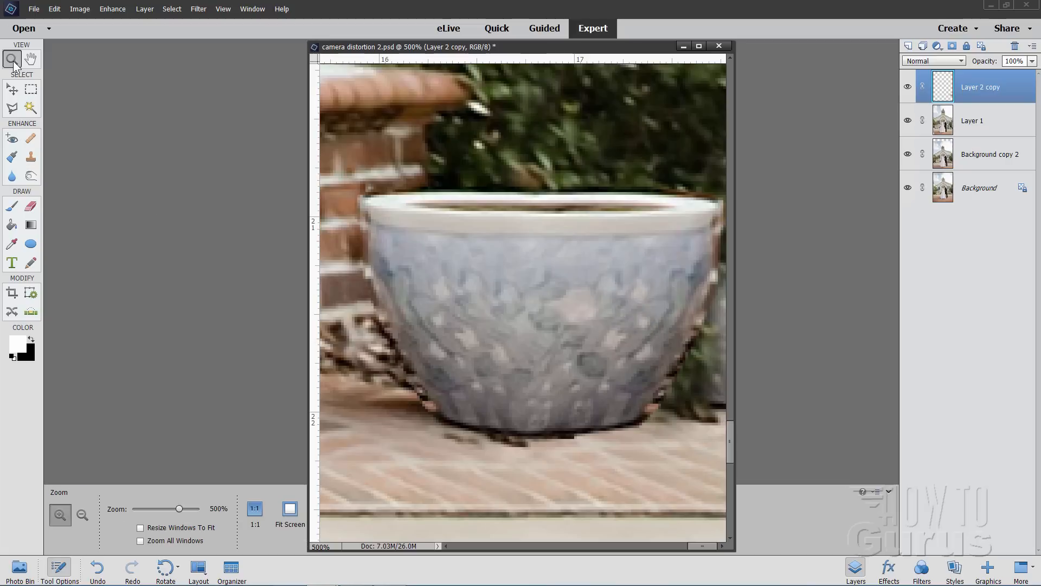
left_click(292, 508)
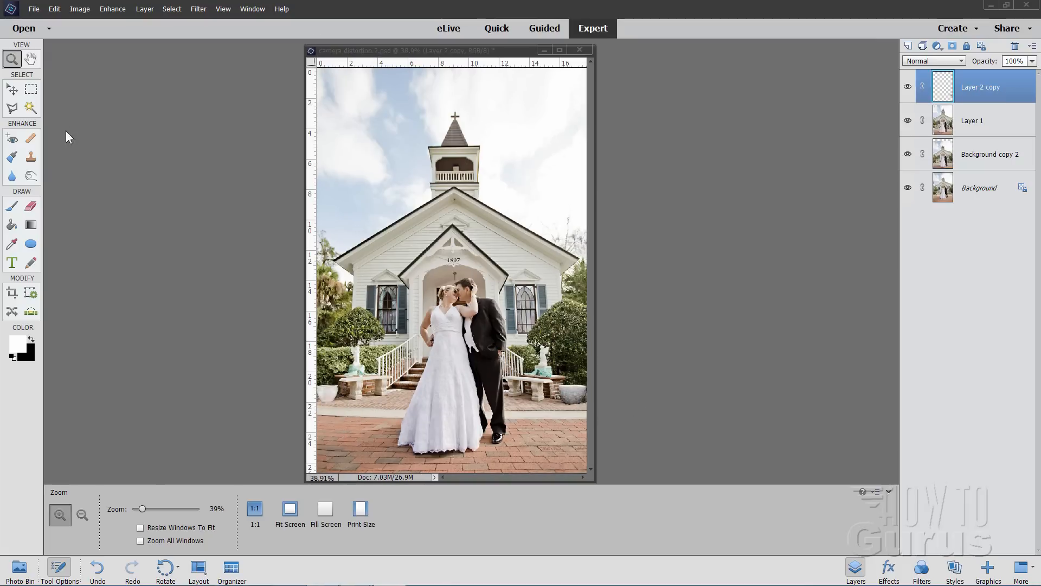
left_click(570, 405)
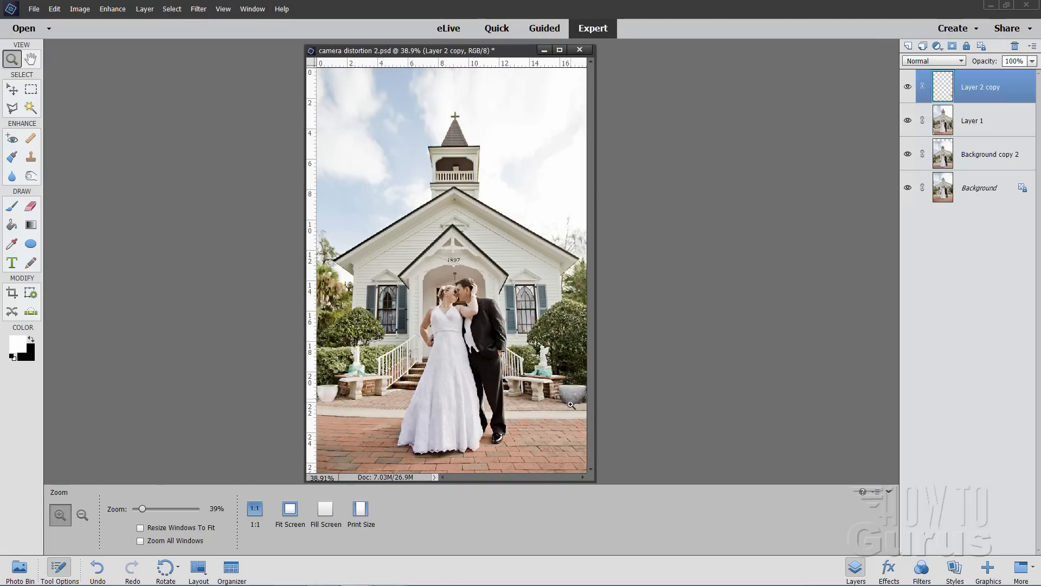
left_click(570, 404)
left_click(569, 403)
left_click(567, 400)
left_click(567, 397)
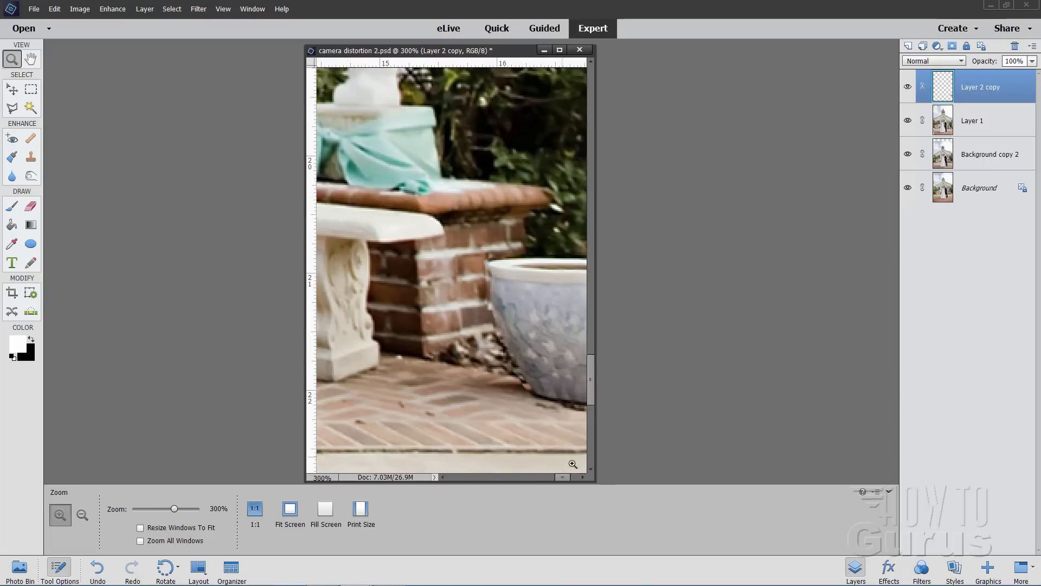
left_click_drag(596, 481, 822, 477)
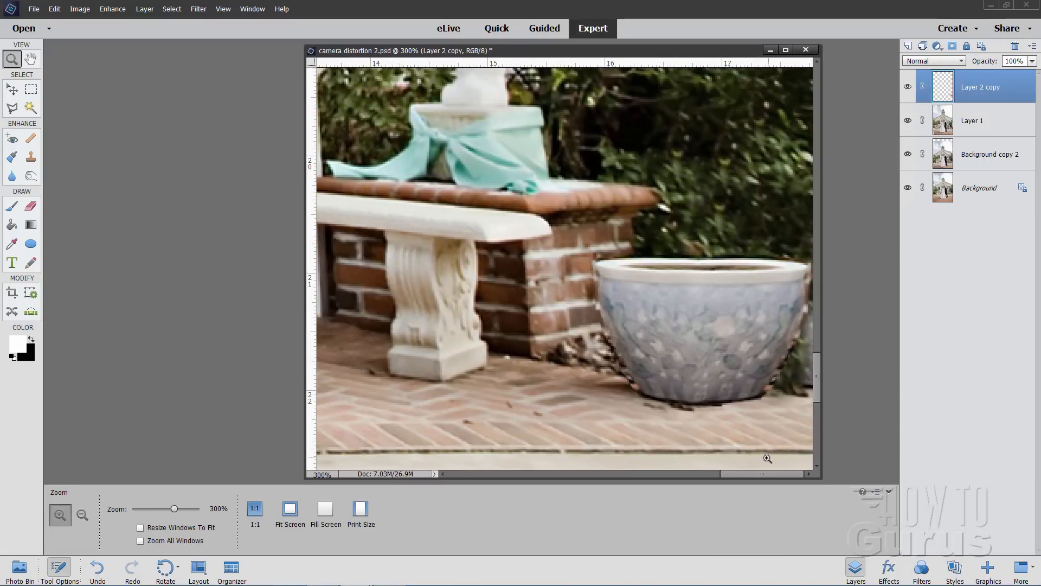
left_click(712, 347)
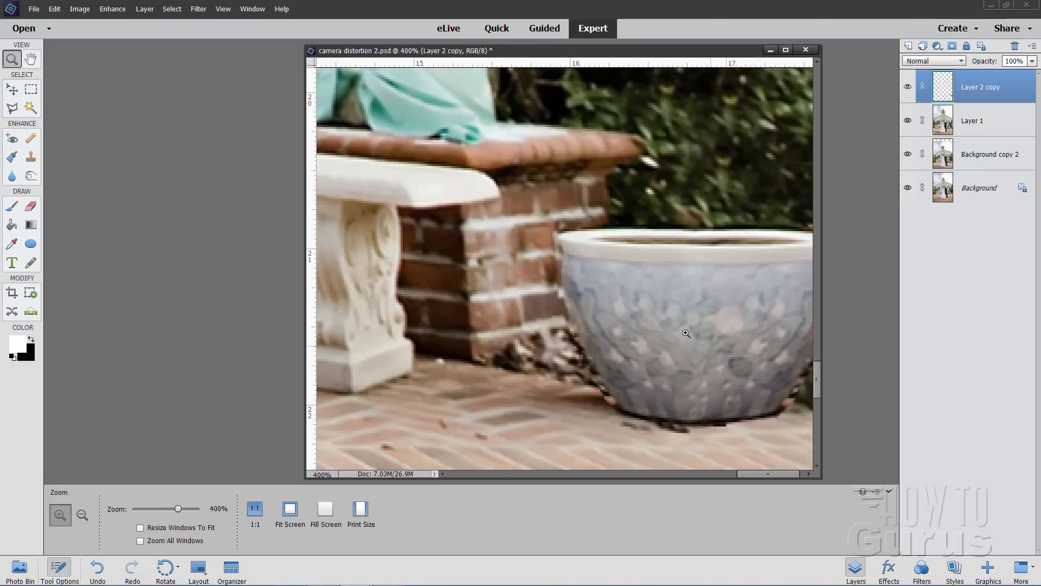
left_click_drag(751, 475, 755, 475)
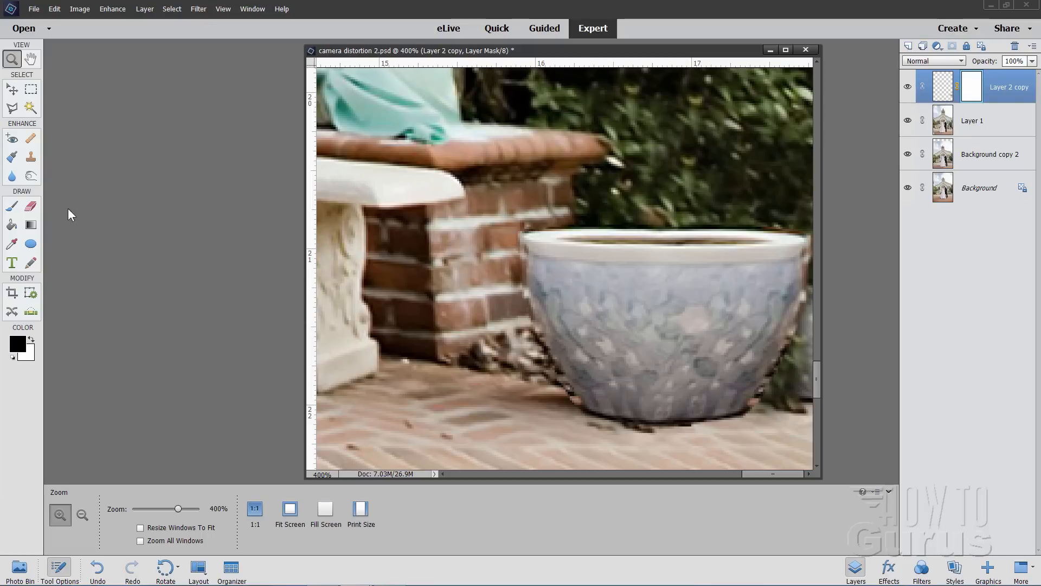
left_click(12, 206)
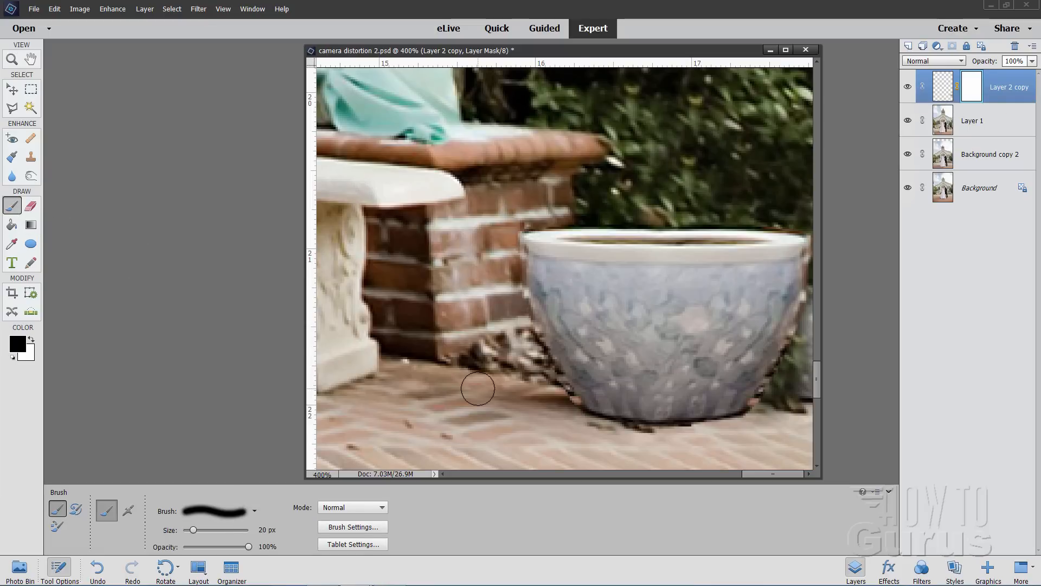
left_click_drag(193, 530, 187, 530)
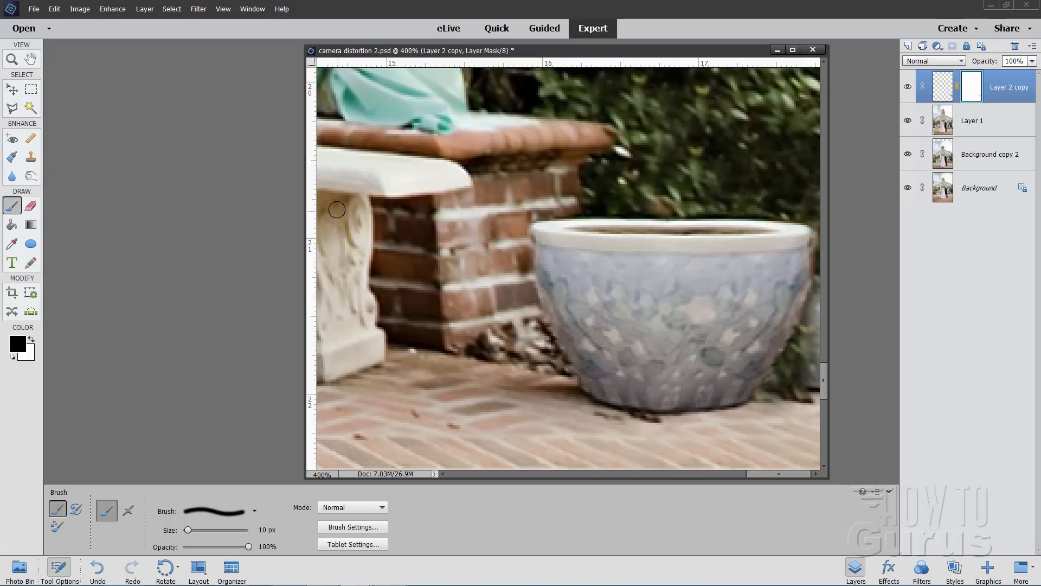
Stamp all visible layers into a new merged layer on top and hide the layers between it and the Background.
left_click(12, 59)
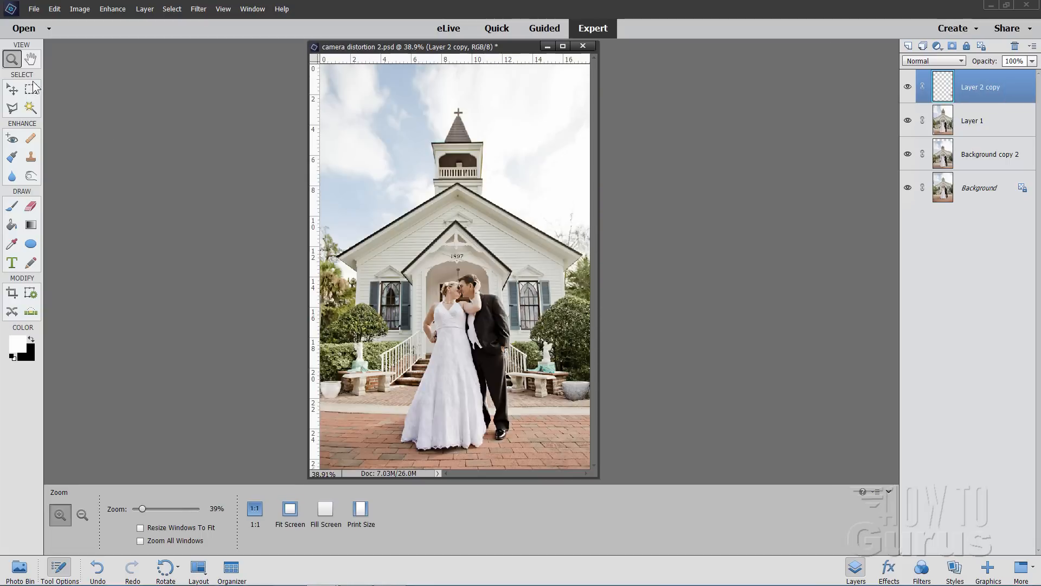
left_click(13, 88)
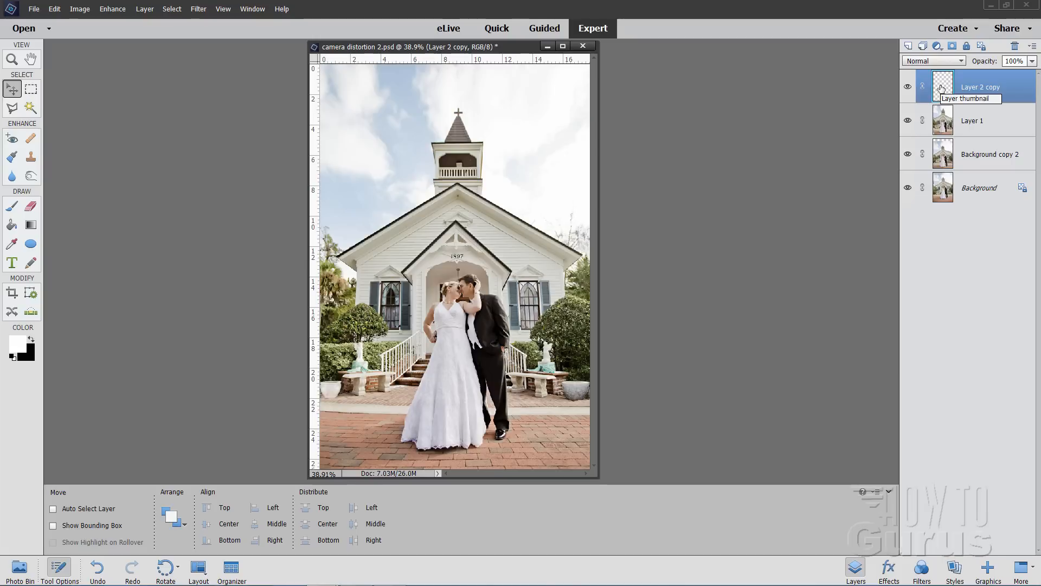
key("ctrl+shift+alt+e")
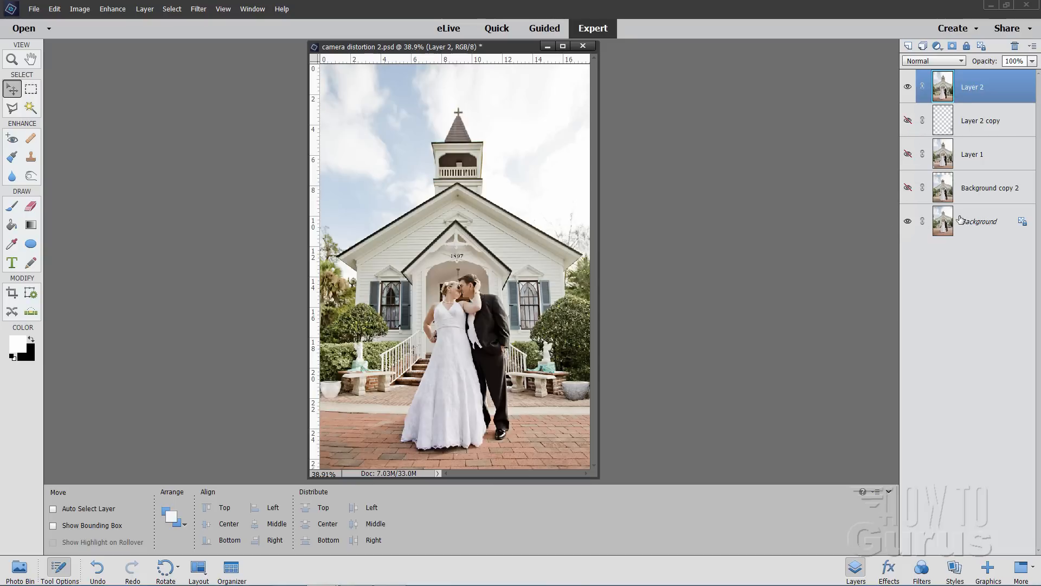
Toggle the merged top layer's visibility to compare the corrected photo with the original Background.
left_click(909, 88)
left_click(908, 88)
left_click(909, 88)
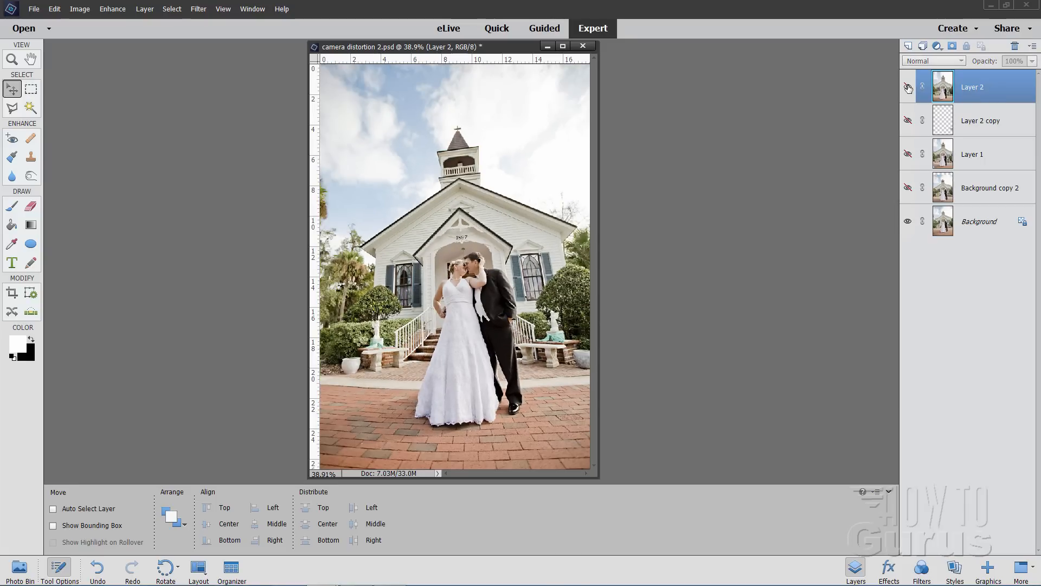
left_click(908, 88)
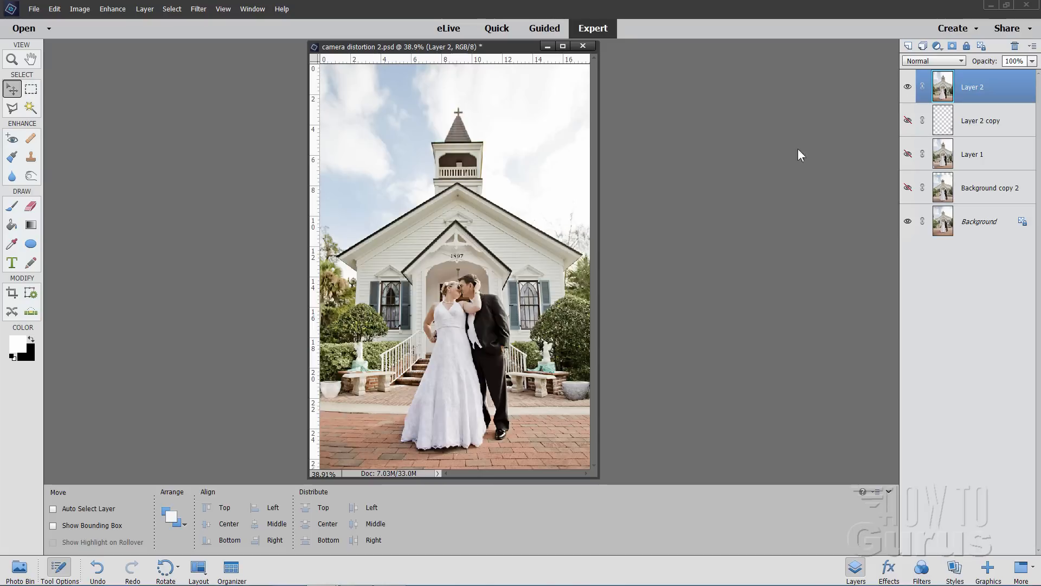
left_click(198, 11)
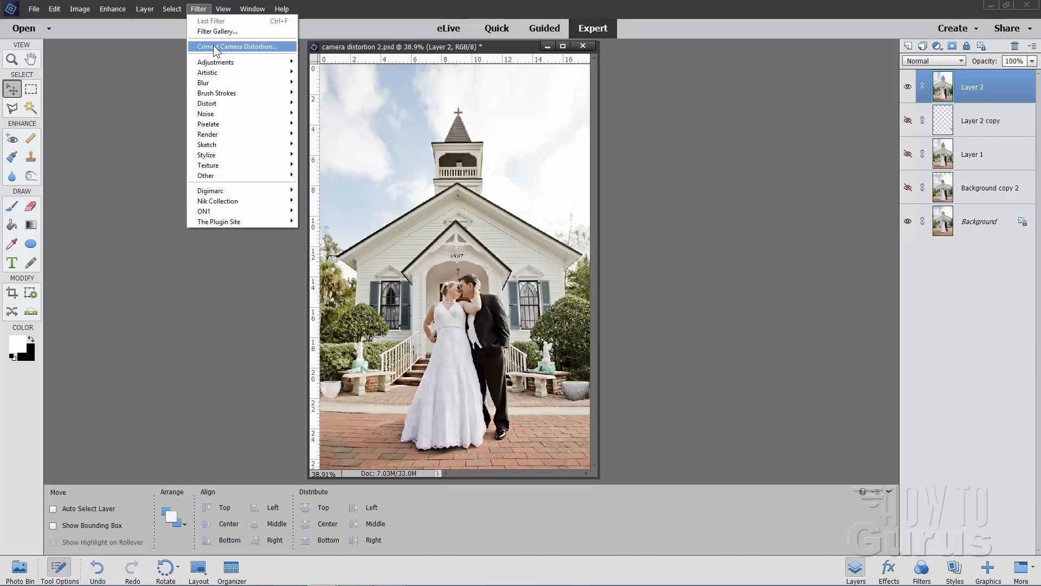
left_click(227, 47)
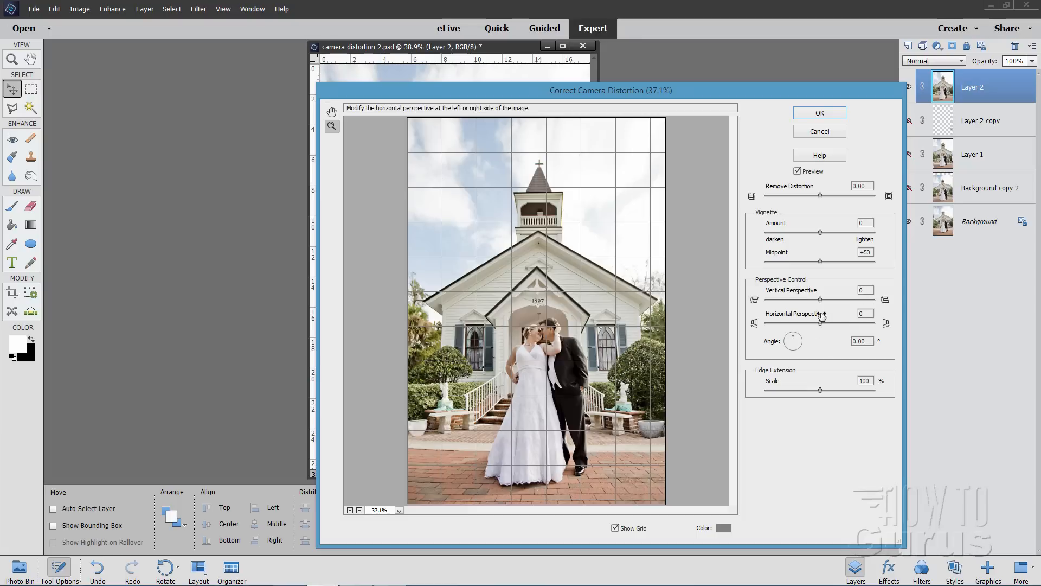
left_click(823, 131)
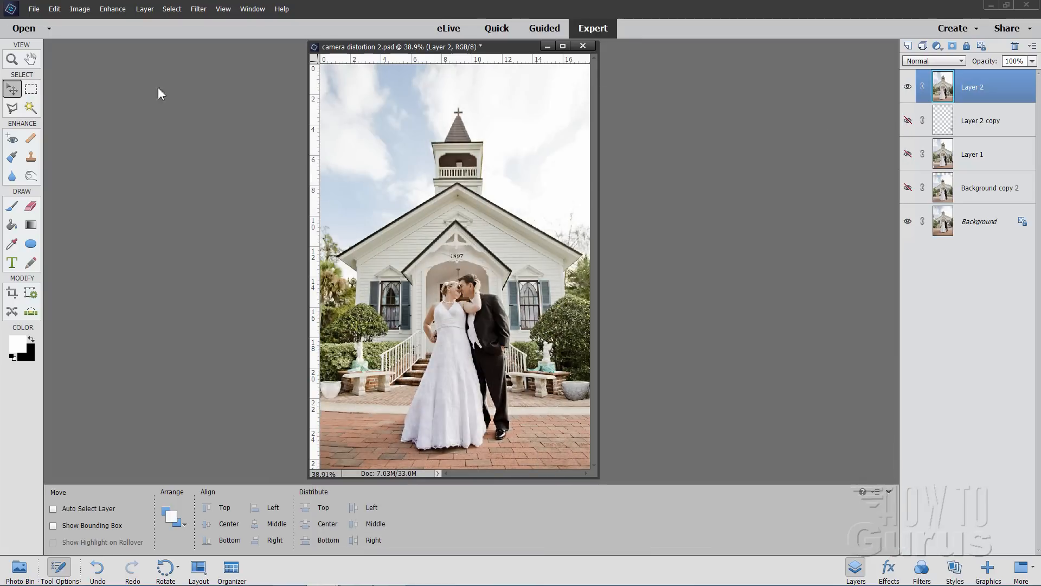
left_click(80, 8)
mouse_move(91, 31)
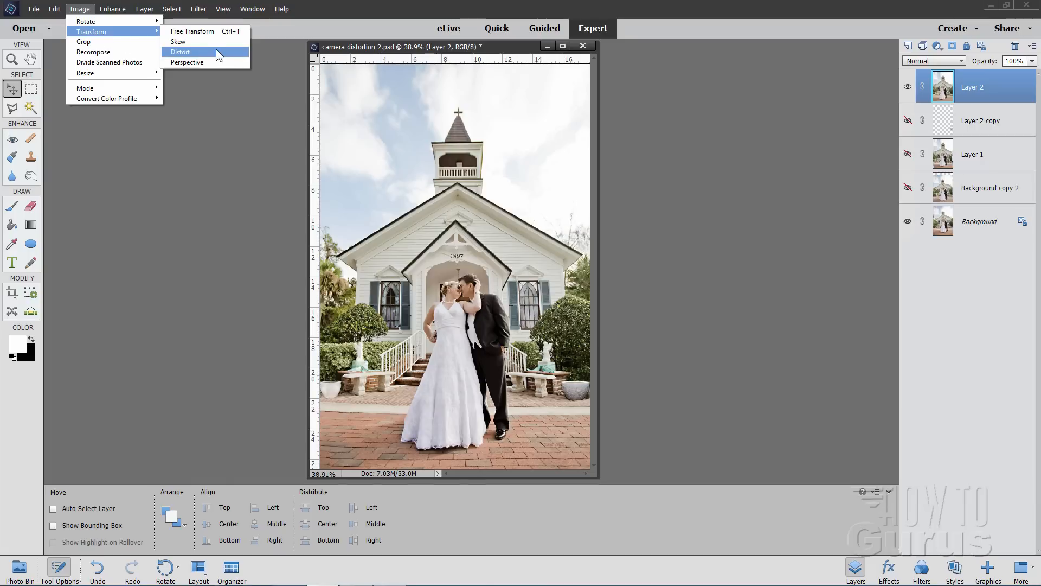
left_click(192, 99)
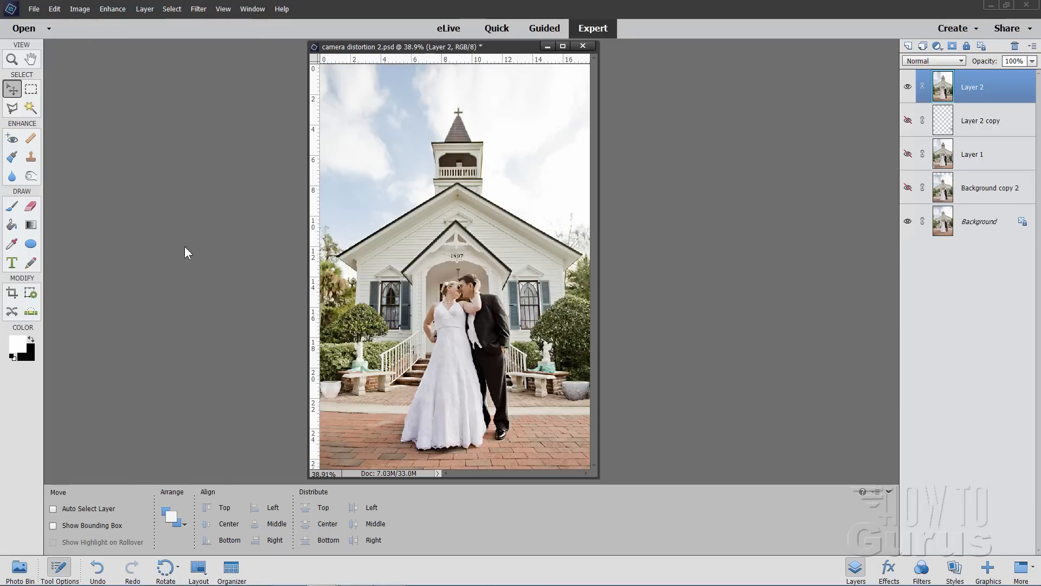